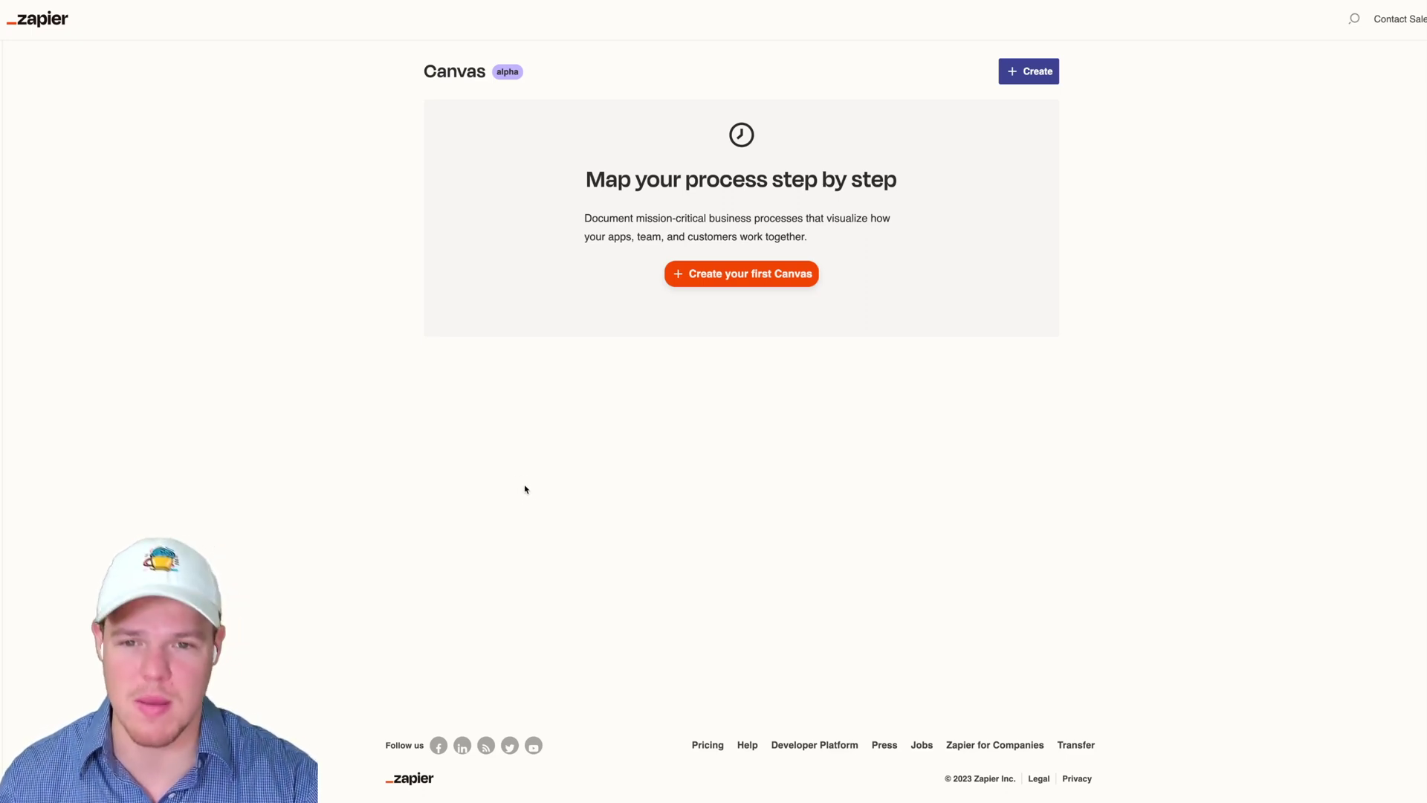
Create the first canvas and rename it from Untitled to 'Test Canvas'.
{"action": "mouse_move", "coordinate": [15, 227]}
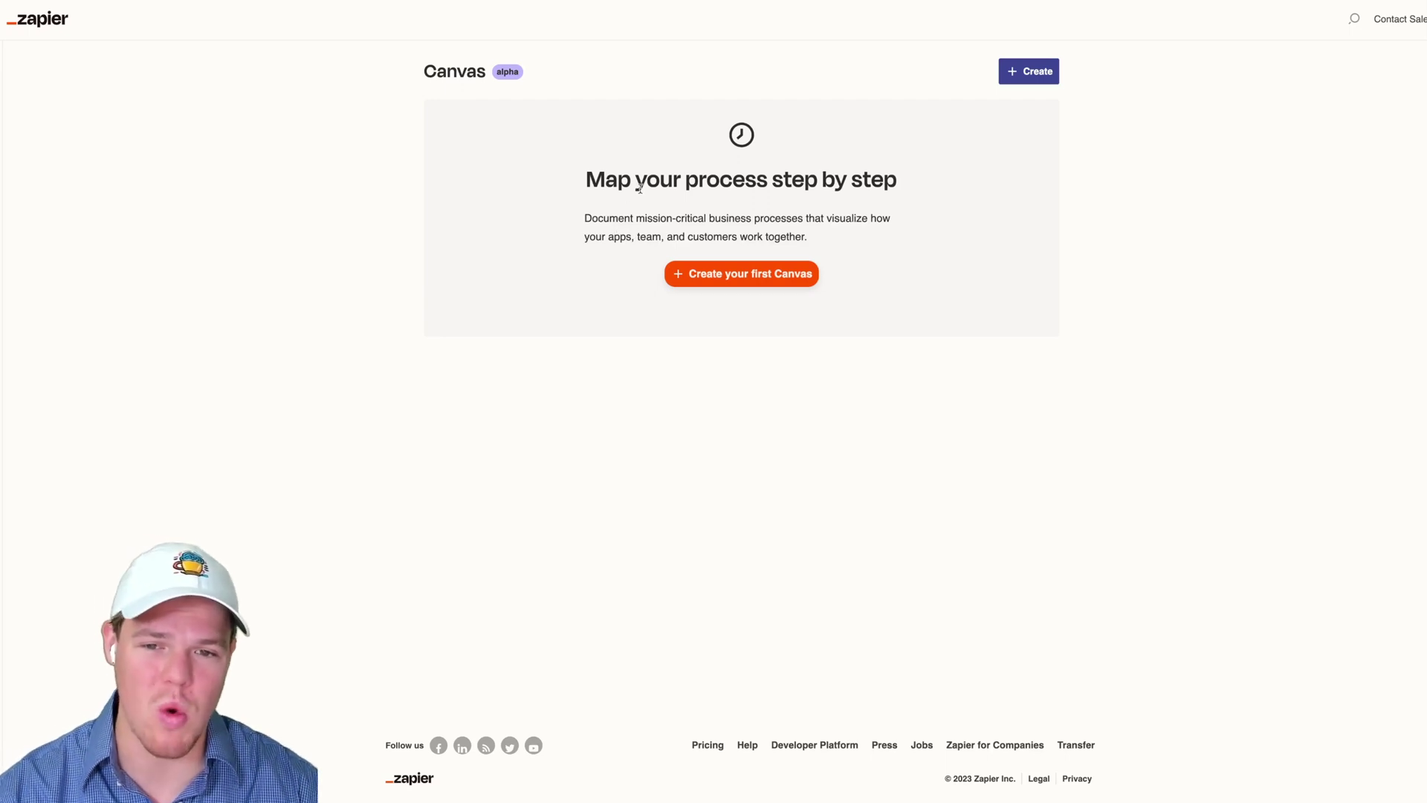
{"action": "left_click", "coordinate": [743, 282]}
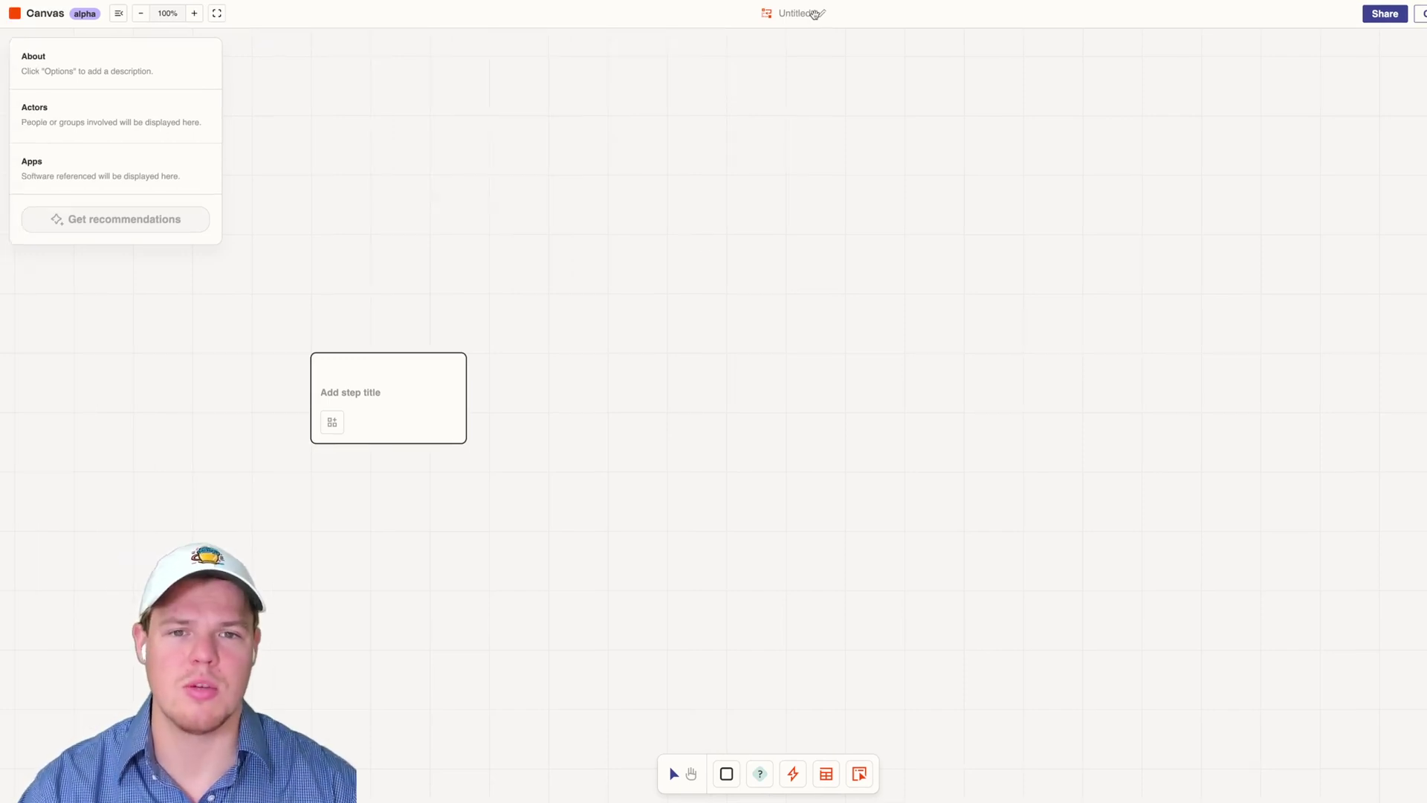
{"action": "left_click", "coordinate": [778, 13]}
{"action": "type", "text": "T"}
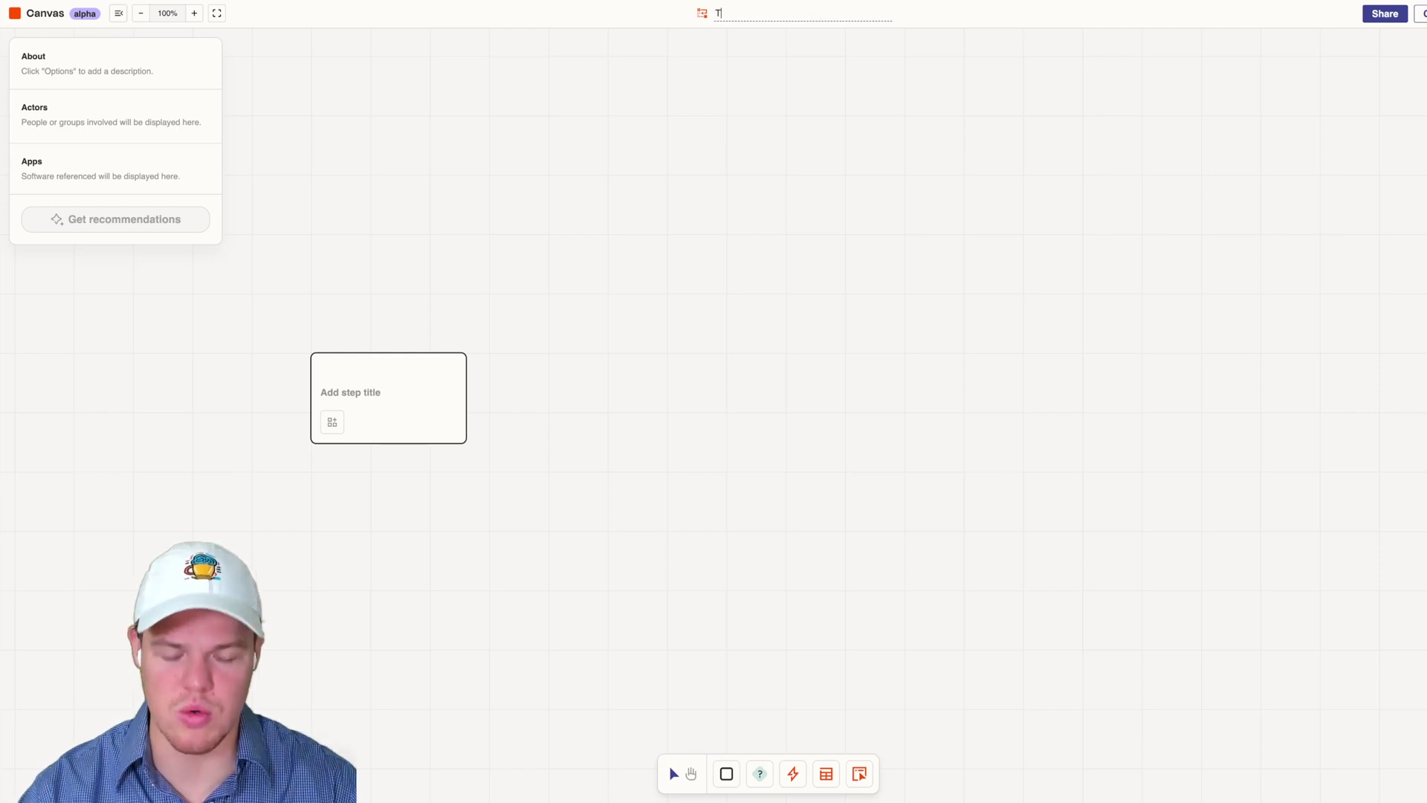
{"action": "type", "text": "est Canvas"}
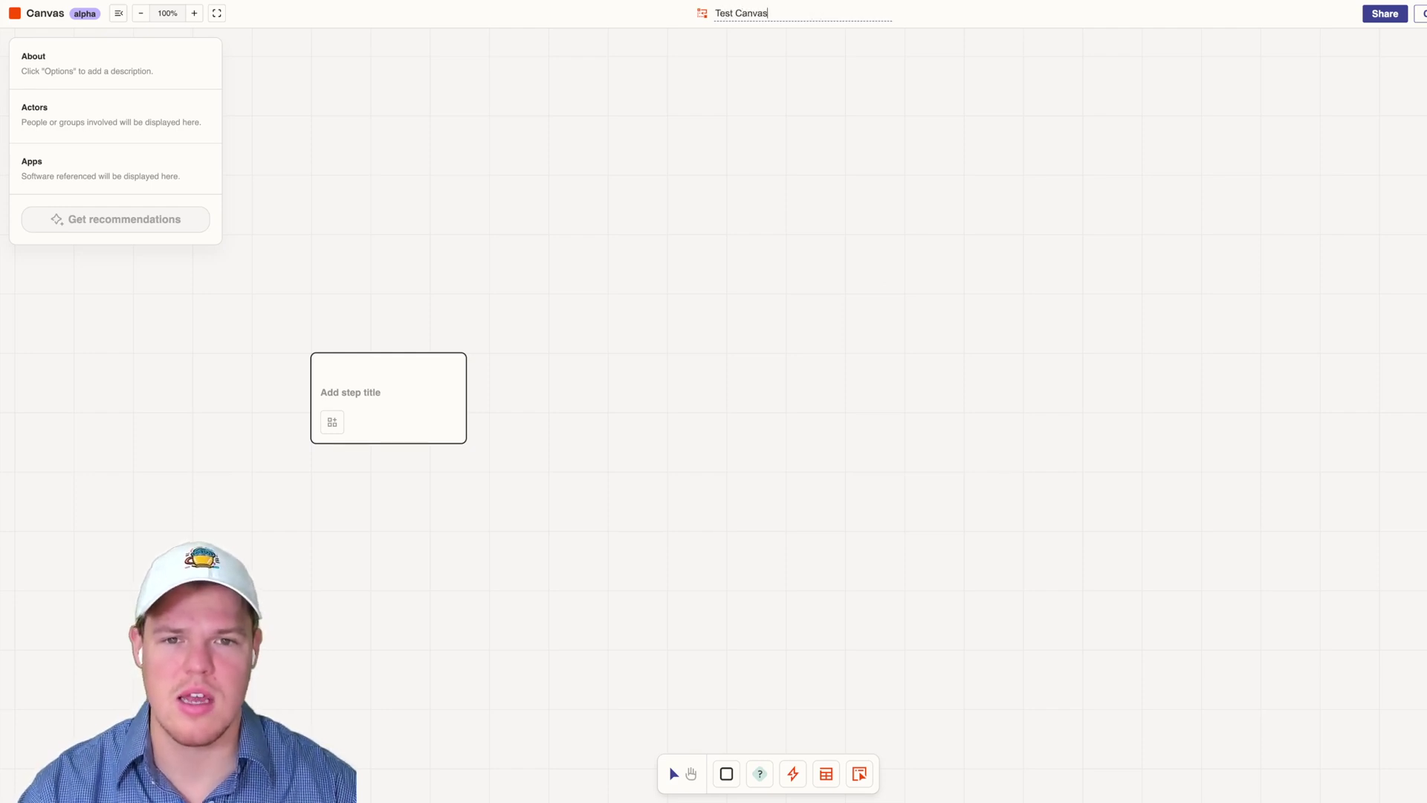
{"action": "key", "text": "Return"}
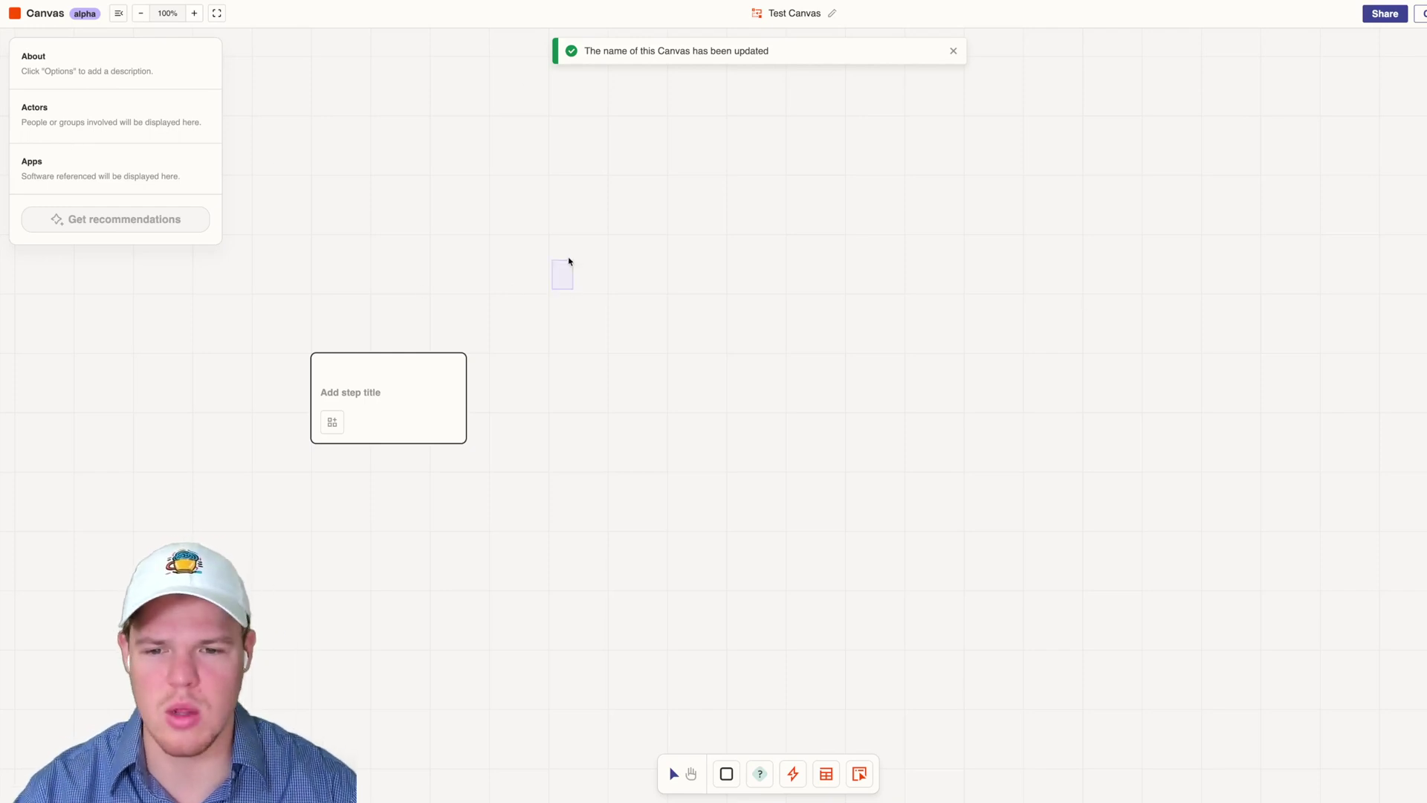
{"action": "left_click_drag", "start_coordinate": [581, 259], "coordinate": [778, 372]}
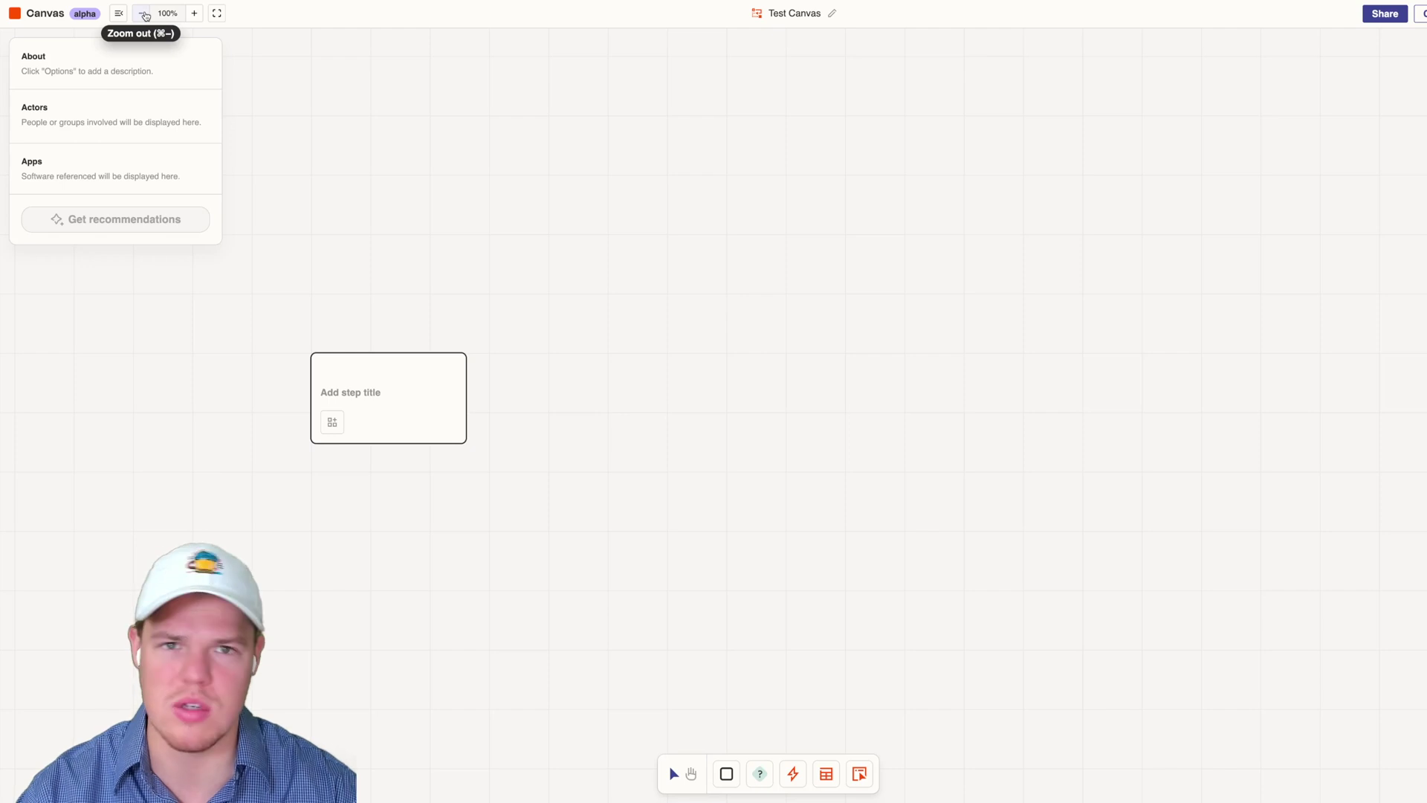
{"action": "left_click", "coordinate": [144, 14]}
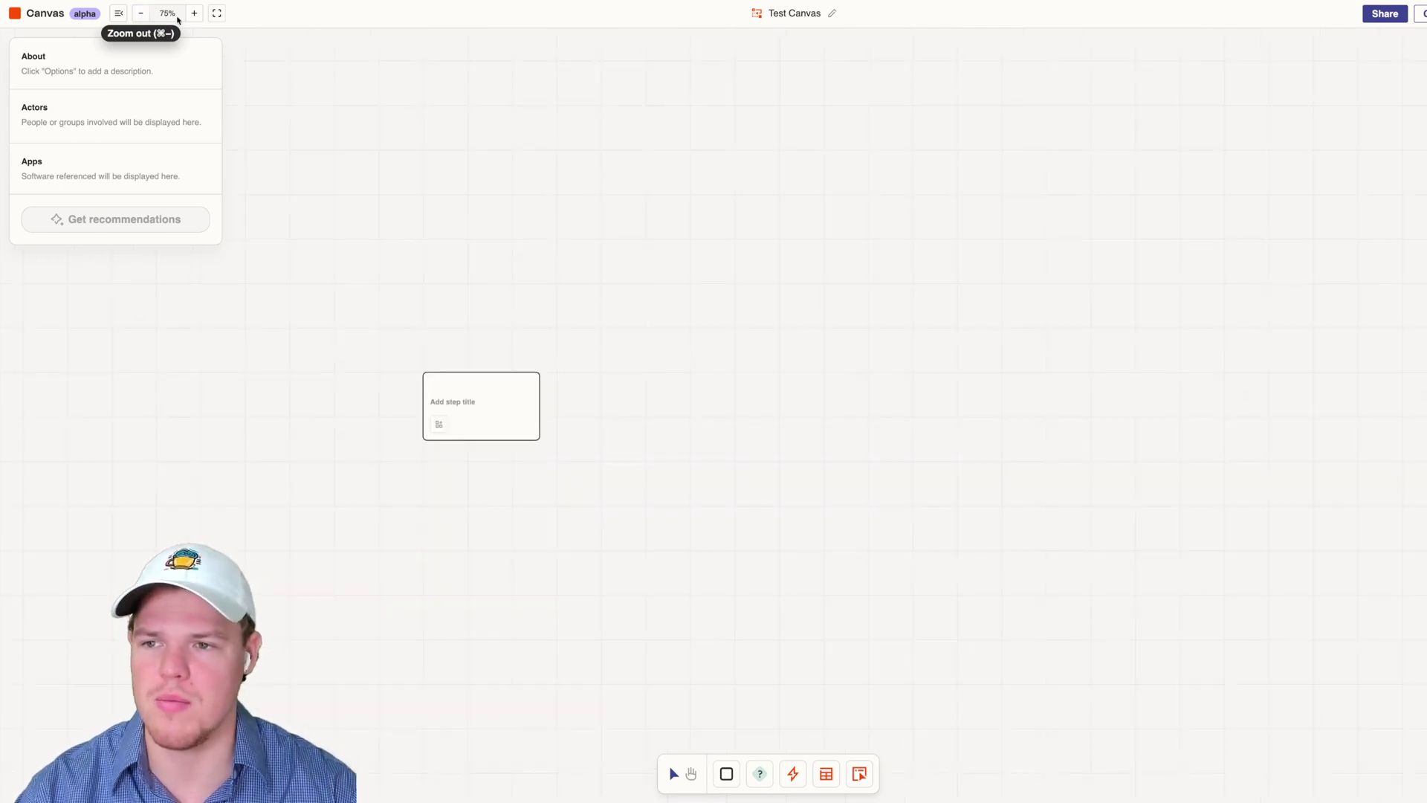
{"action": "left_click", "coordinate": [194, 13]}
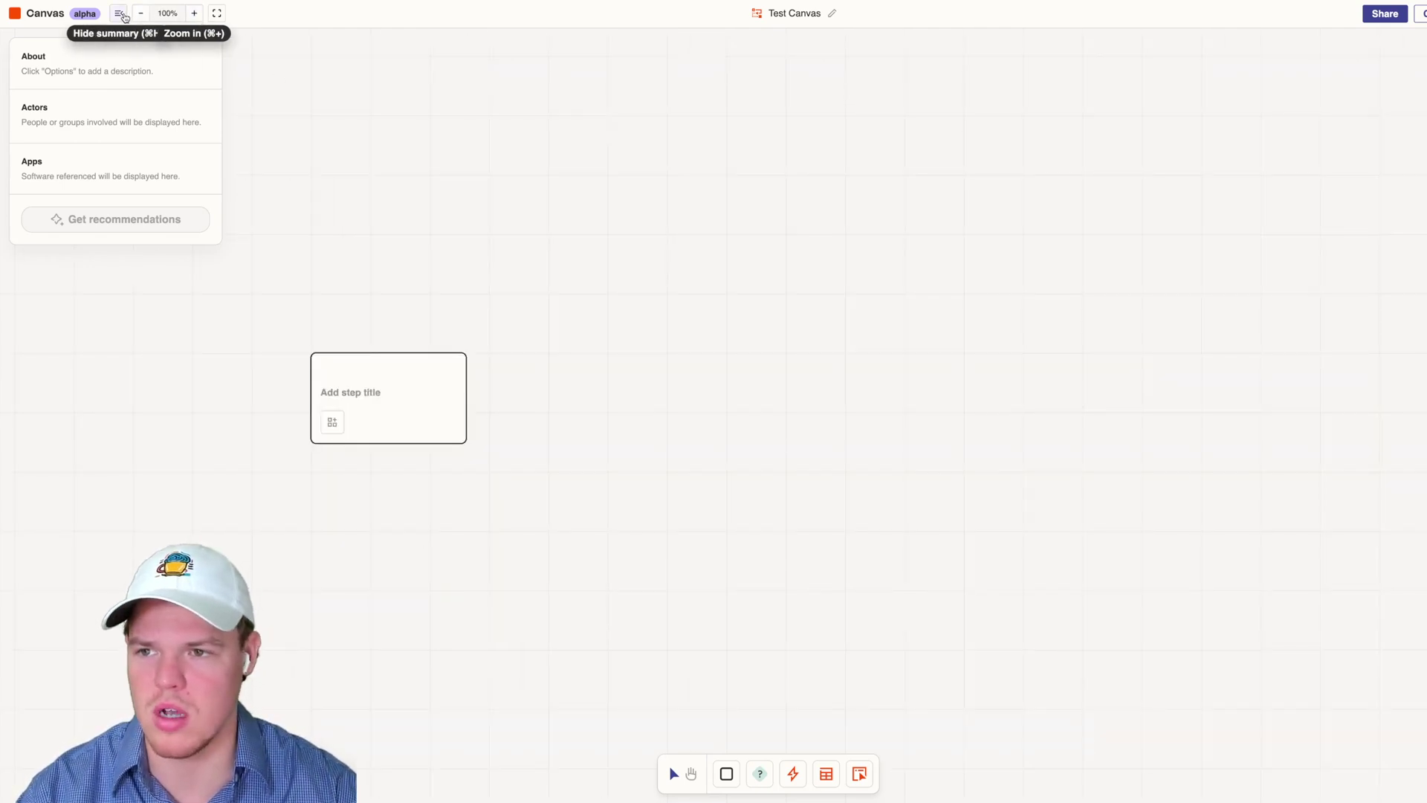
{"action": "left_click", "coordinate": [118, 13]}
{"action": "left_click", "coordinate": [118, 12]}
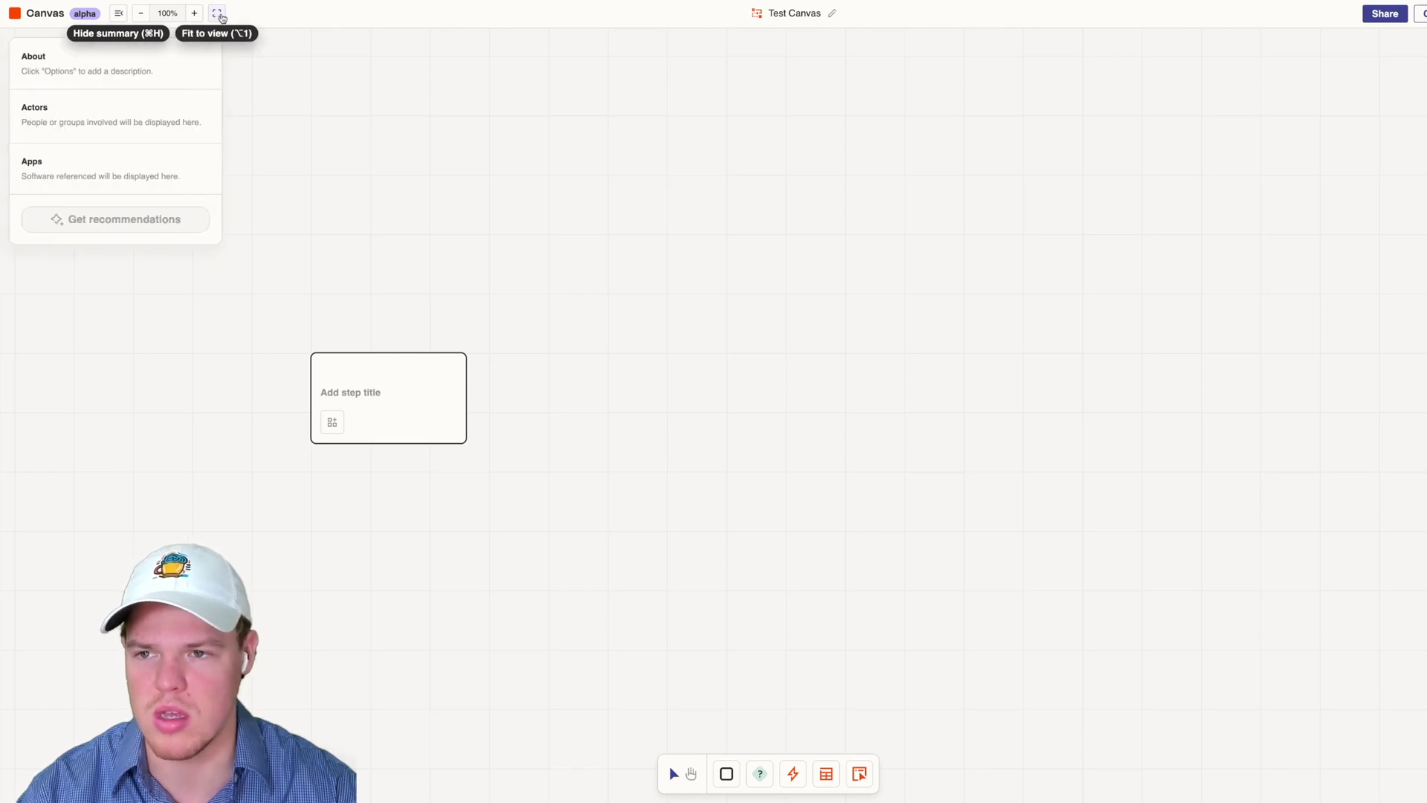
{"action": "left_click", "coordinate": [217, 13]}
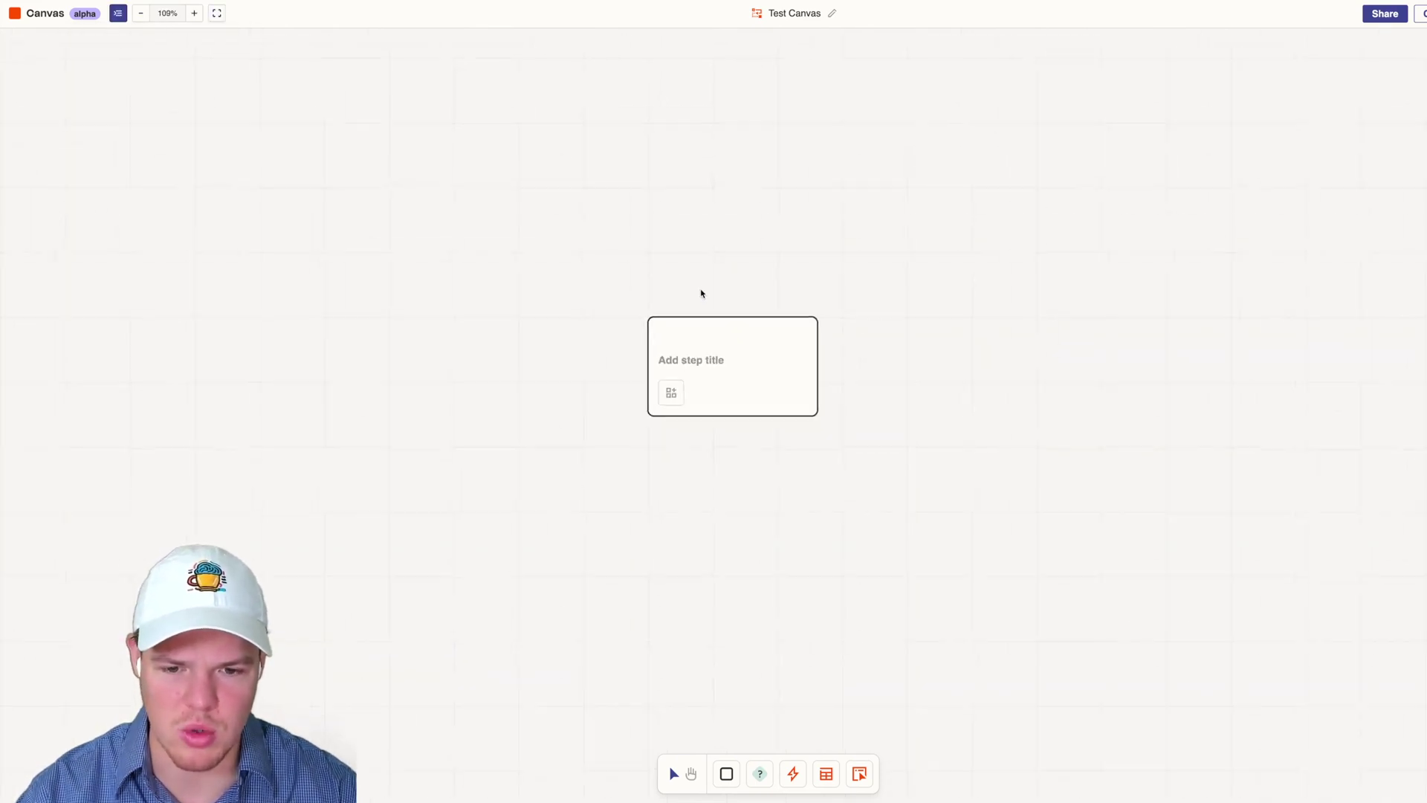
{"action": "scroll", "coordinate": [701, 294], "scroll_direction": "down", "scroll_amount": 1}
{"action": "scroll", "coordinate": [701, 294], "scroll_direction": "up", "scroll_amount": 3}
{"action": "scroll", "coordinate": [701, 294], "scroll_direction": "down", "scroll_amount": 3}
{"action": "scroll", "coordinate": [701, 294], "scroll_direction": "up", "scroll_amount": 3}
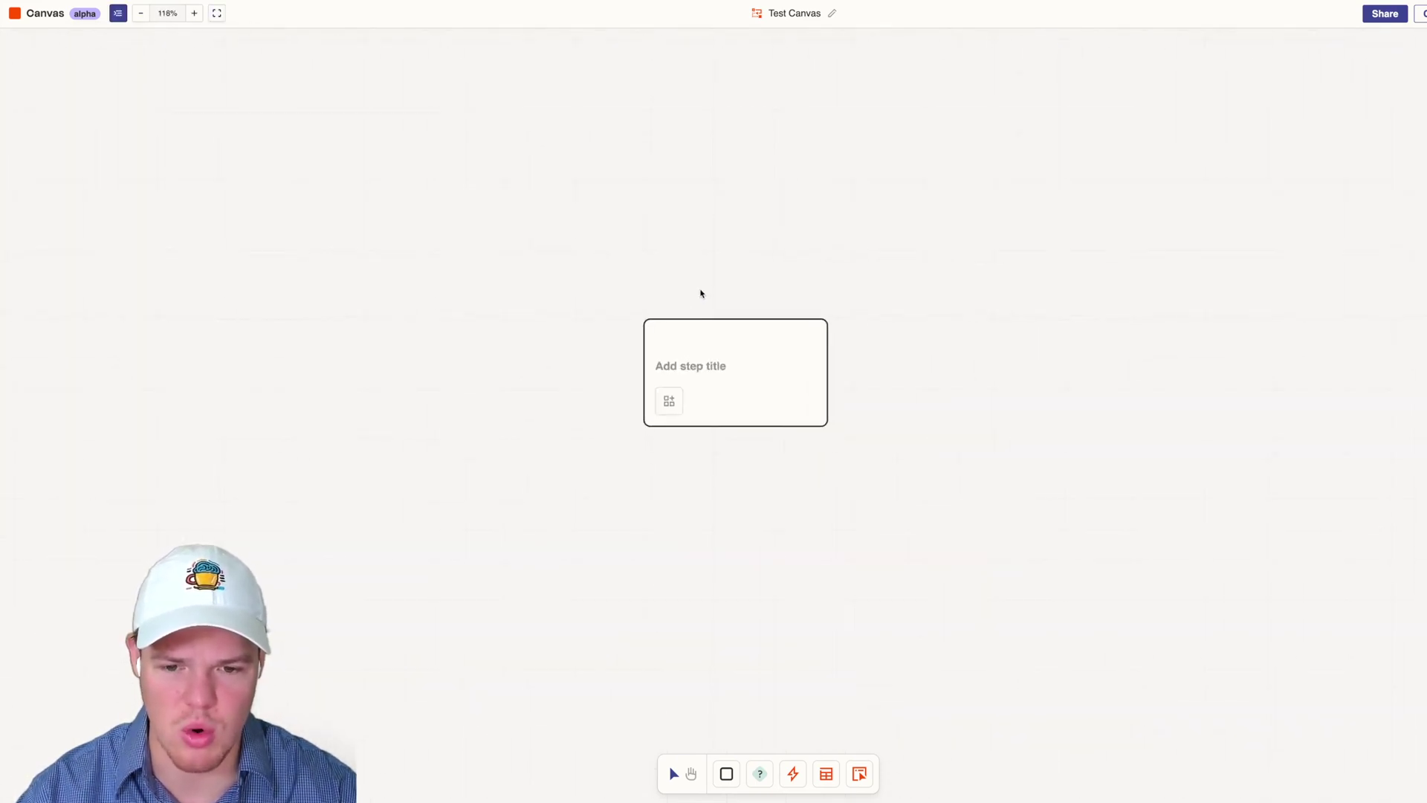
{"action": "scroll", "coordinate": [706, 290], "scroll_direction": "right", "scroll_amount": 2}
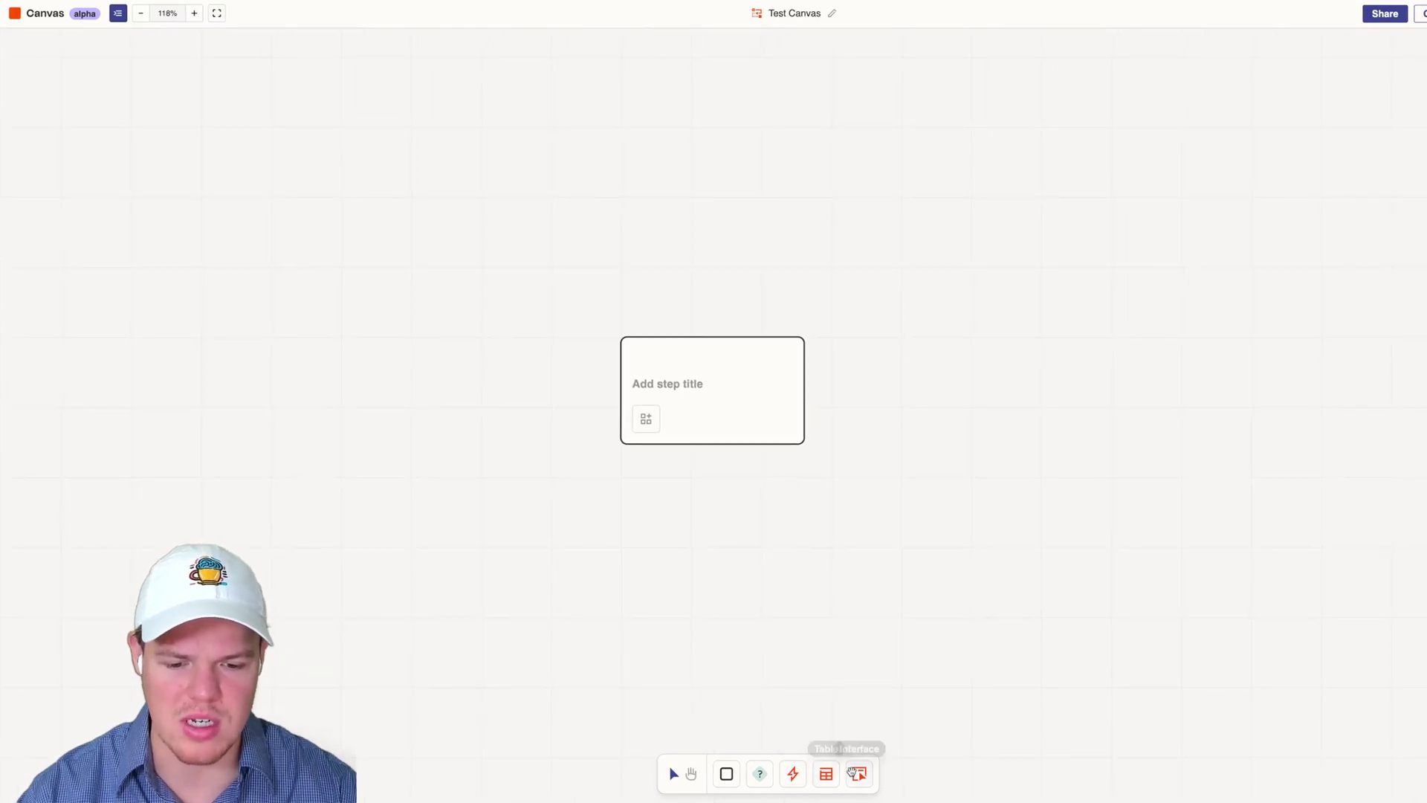
{"action": "scroll", "coordinate": [727, 497], "scroll_direction": "right", "scroll_amount": 2}
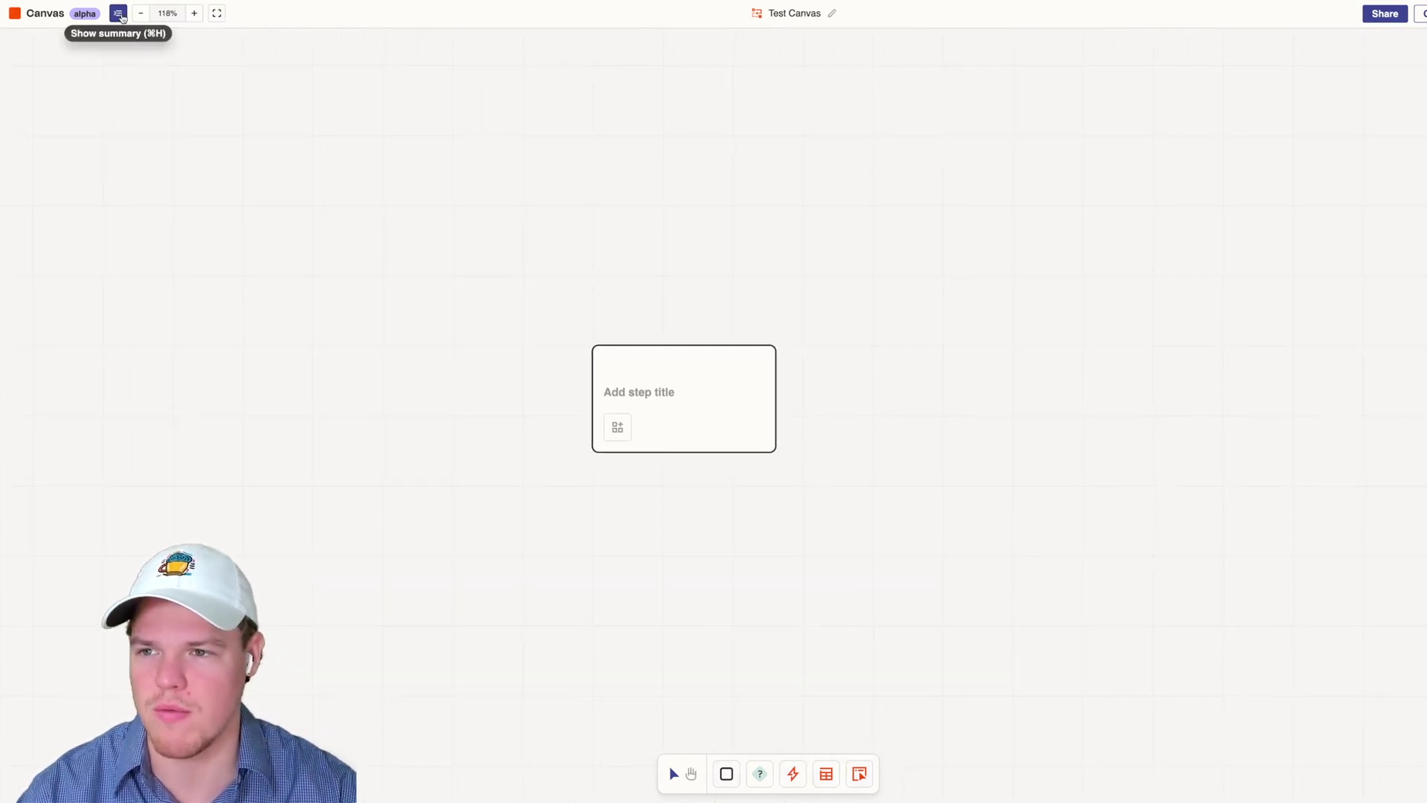
{"action": "left_click", "coordinate": [120, 14]}
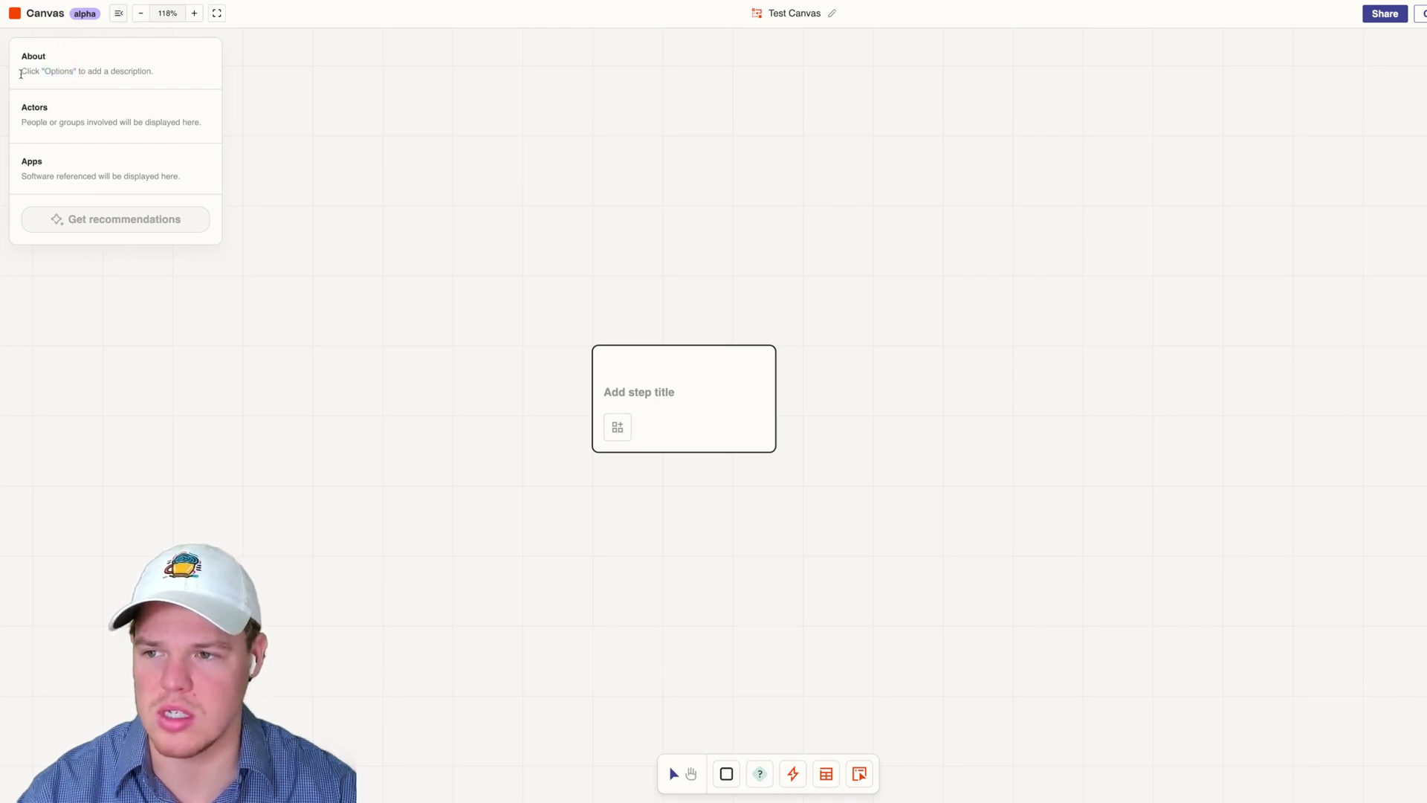
{"action": "left_click_drag", "start_coordinate": [22, 72], "coordinate": [152, 74]}
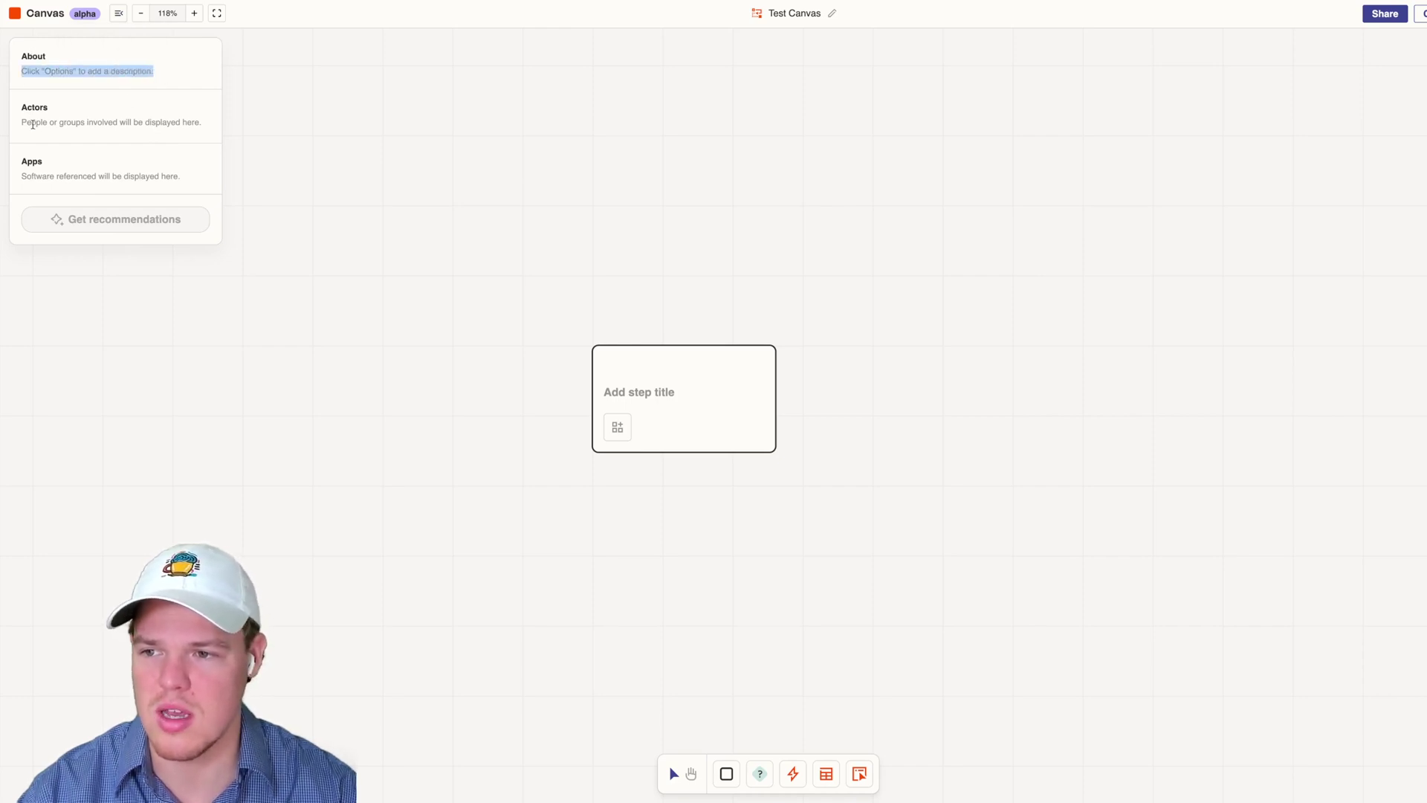
{"action": "left_click_drag", "start_coordinate": [33, 122], "coordinate": [38, 122]}
{"action": "left_click_drag", "start_coordinate": [134, 122], "coordinate": [176, 123]}
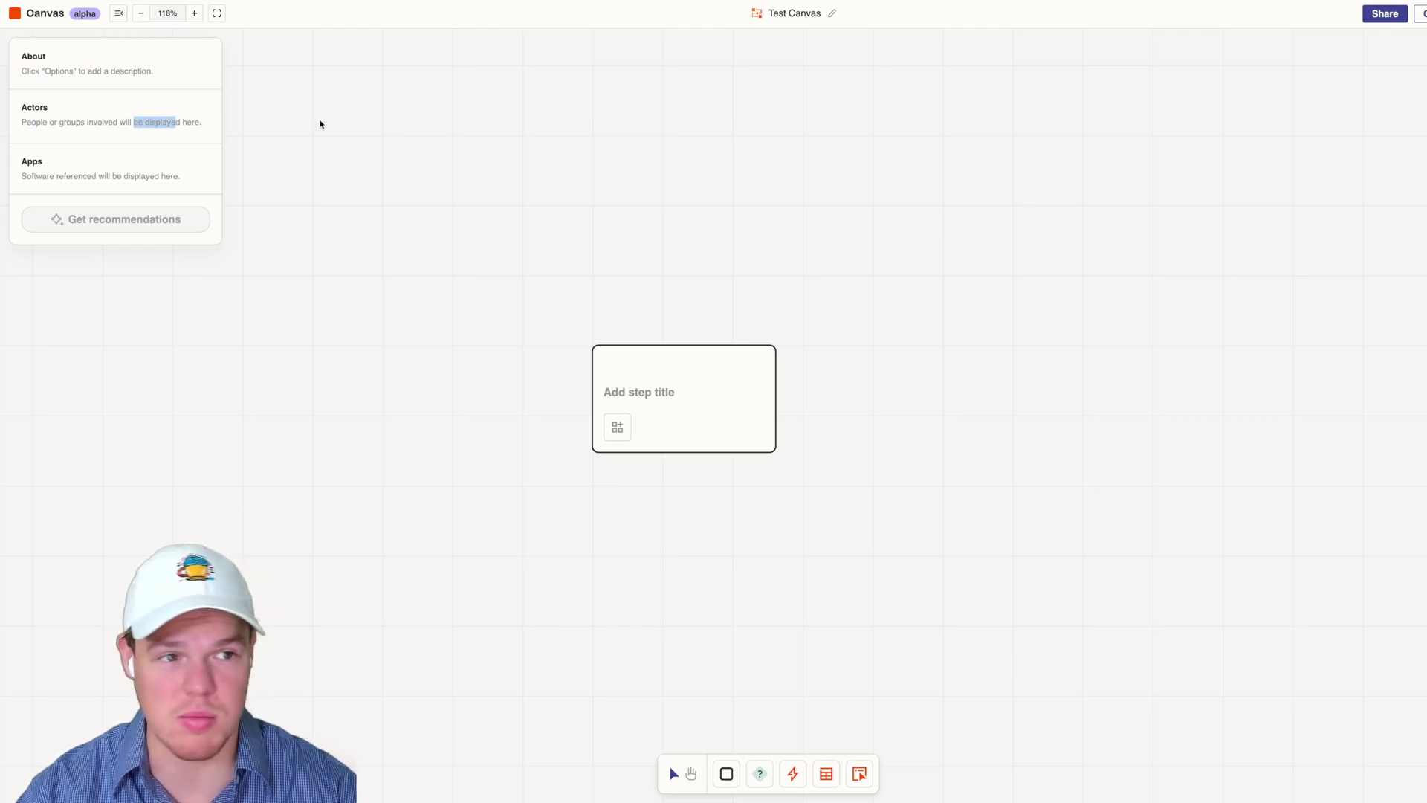
{"action": "left_click_drag", "start_coordinate": [27, 176], "coordinate": [156, 188]}
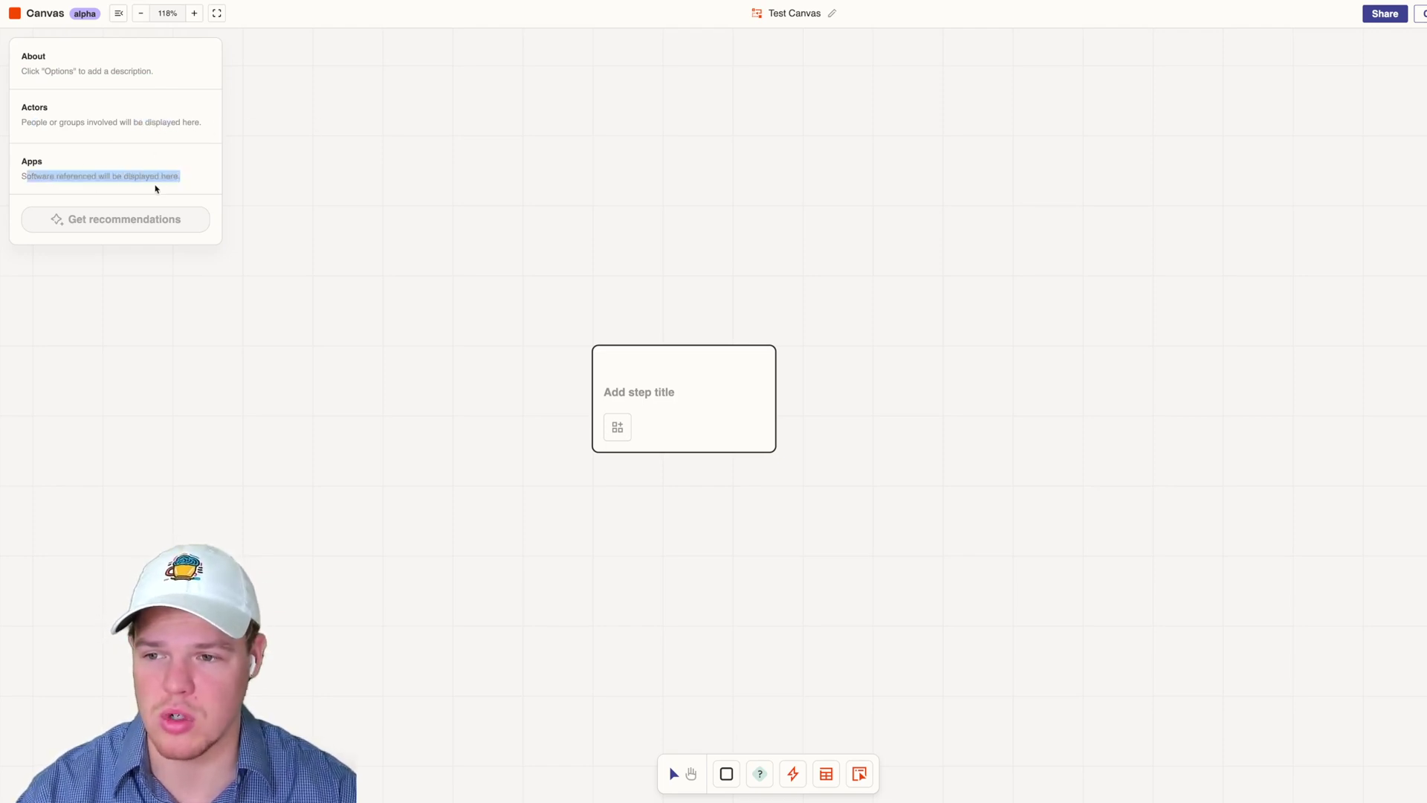
{"action": "left_click", "coordinate": [361, 200]}
{"action": "scroll", "coordinate": [416, 186], "scroll_direction": "right", "scroll_amount": 3}
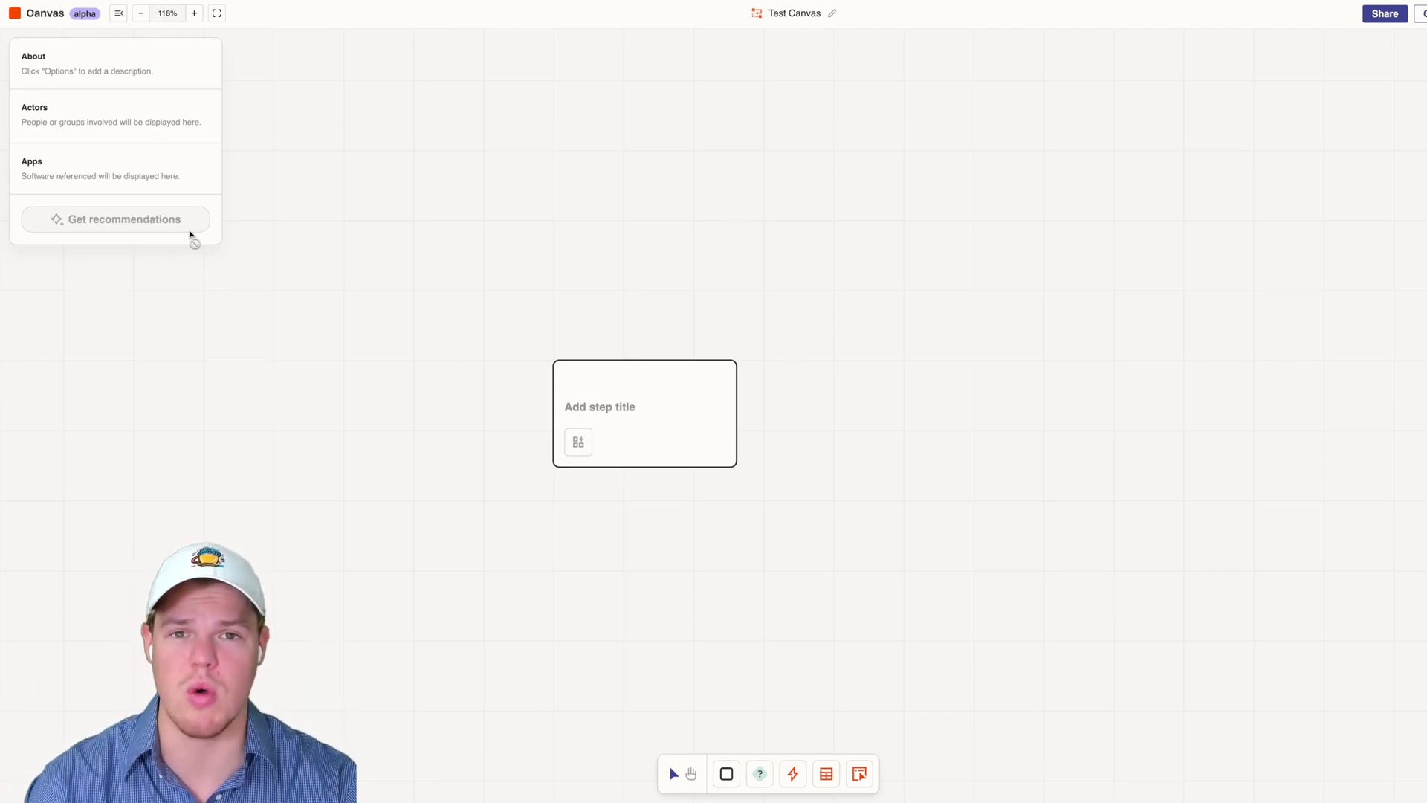
In the blank step's details, choose Interfaces by Zapier as its app.
{"action": "left_click", "coordinate": [609, 414]}
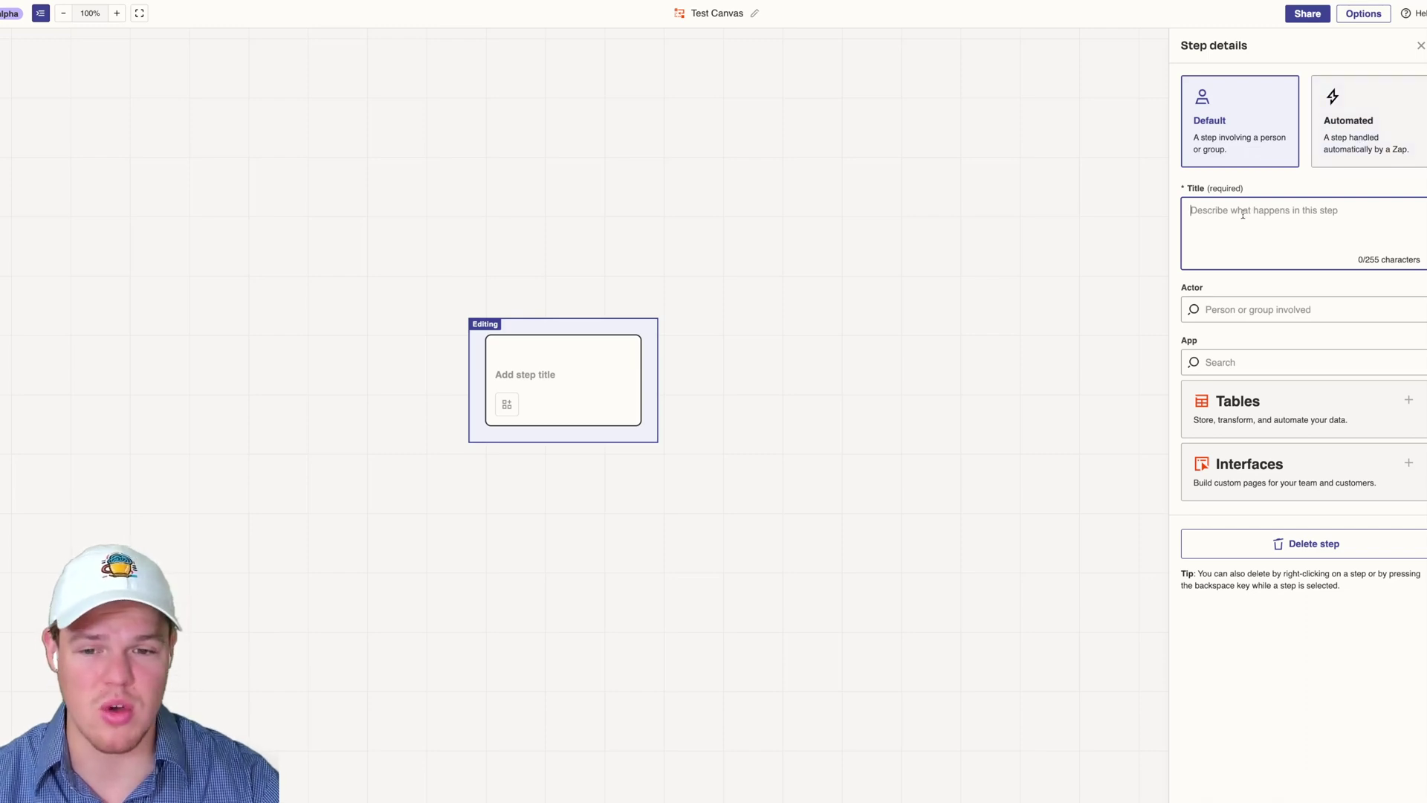
{"action": "left_click", "coordinate": [1250, 308]}
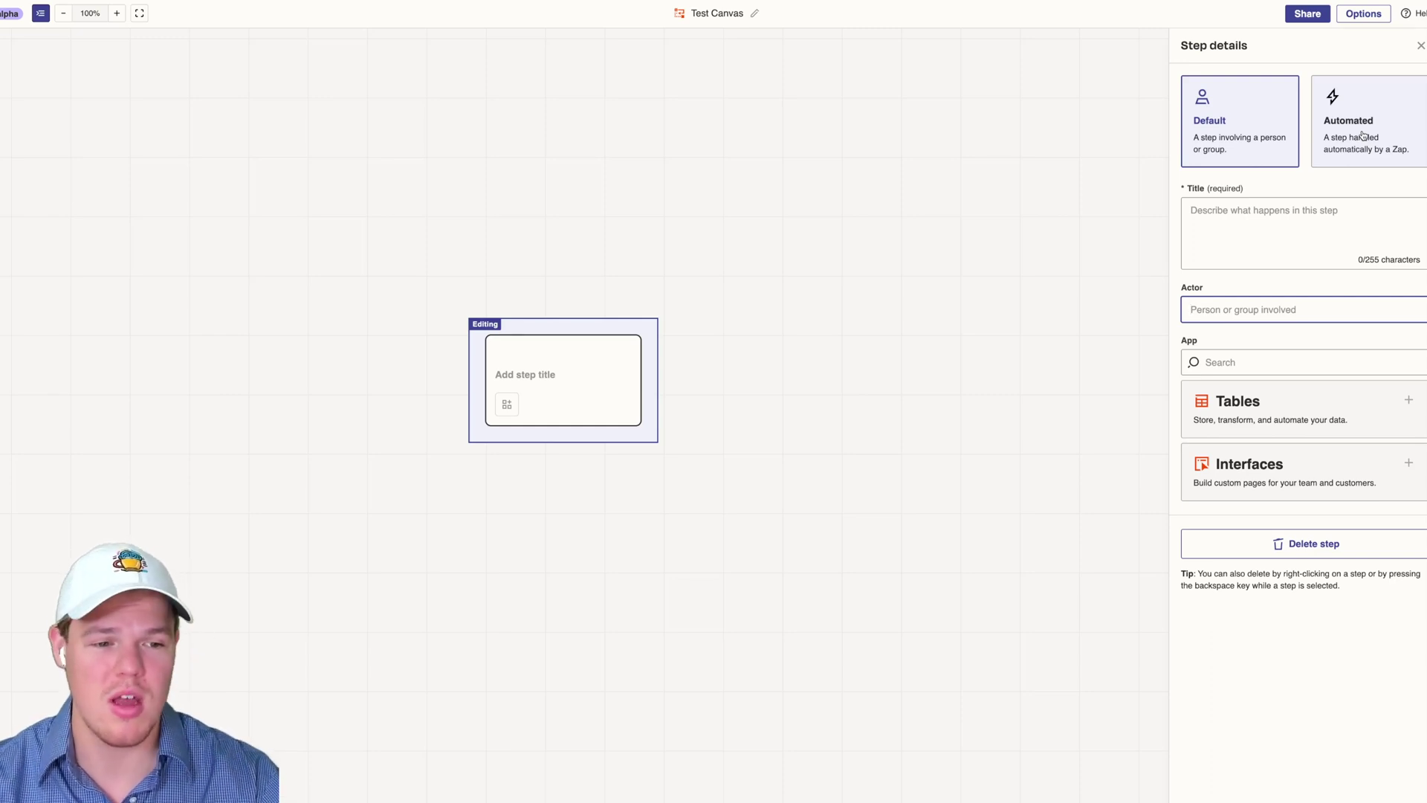
{"action": "left_click", "coordinate": [1303, 468]}
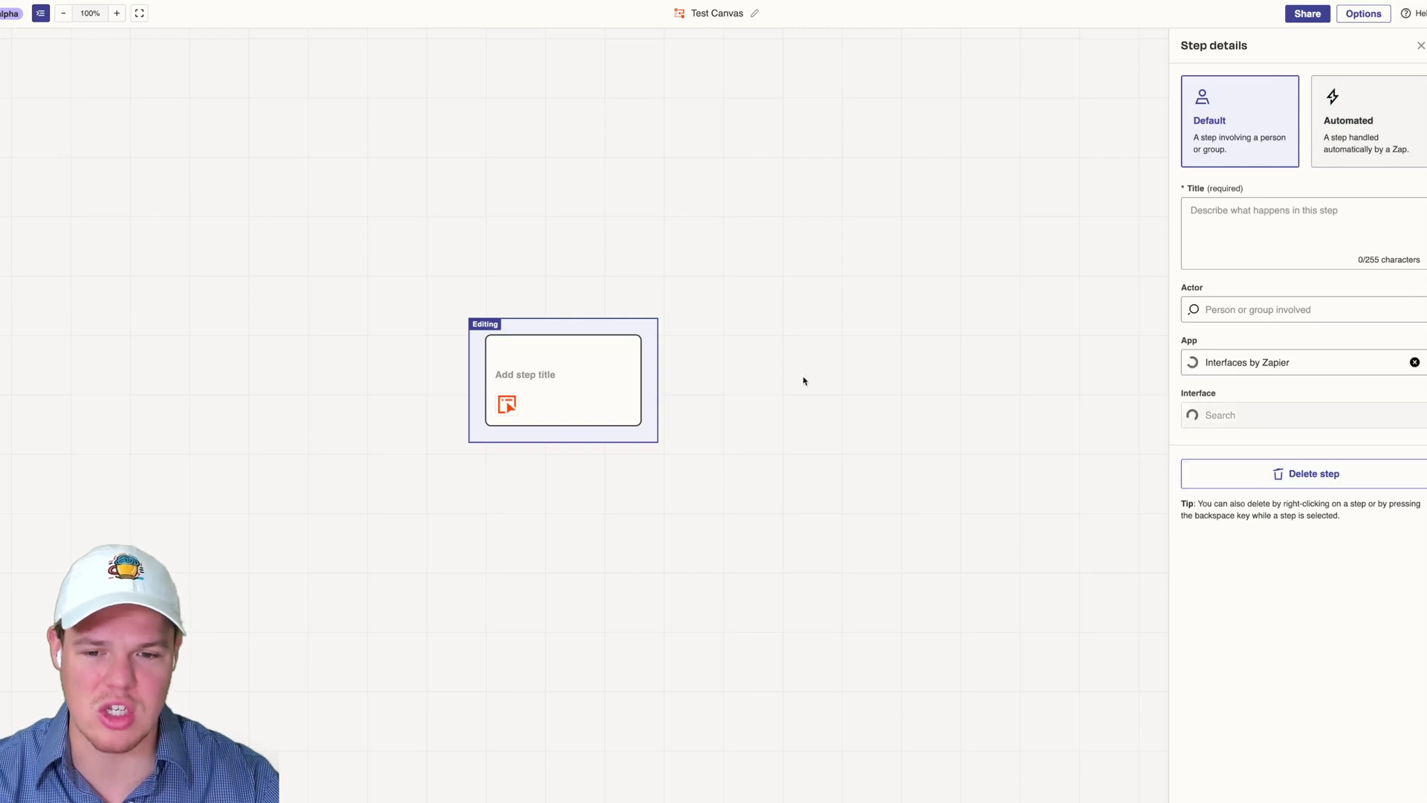
Title the first step 'Lead For Submitted'.
{"action": "left_click_drag", "start_coordinate": [802, 318], "coordinate": [775, 294]}
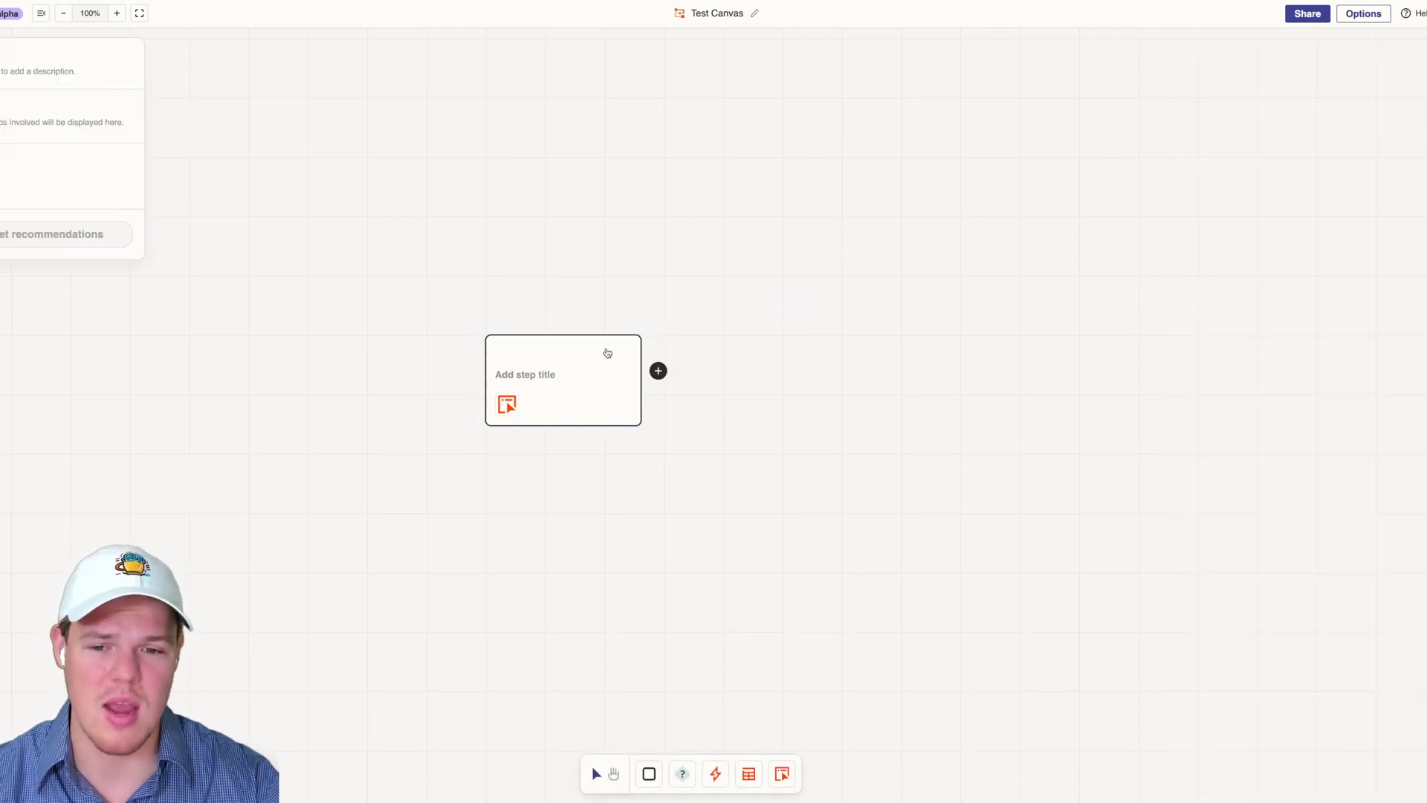
{"action": "left_click", "coordinate": [608, 353]}
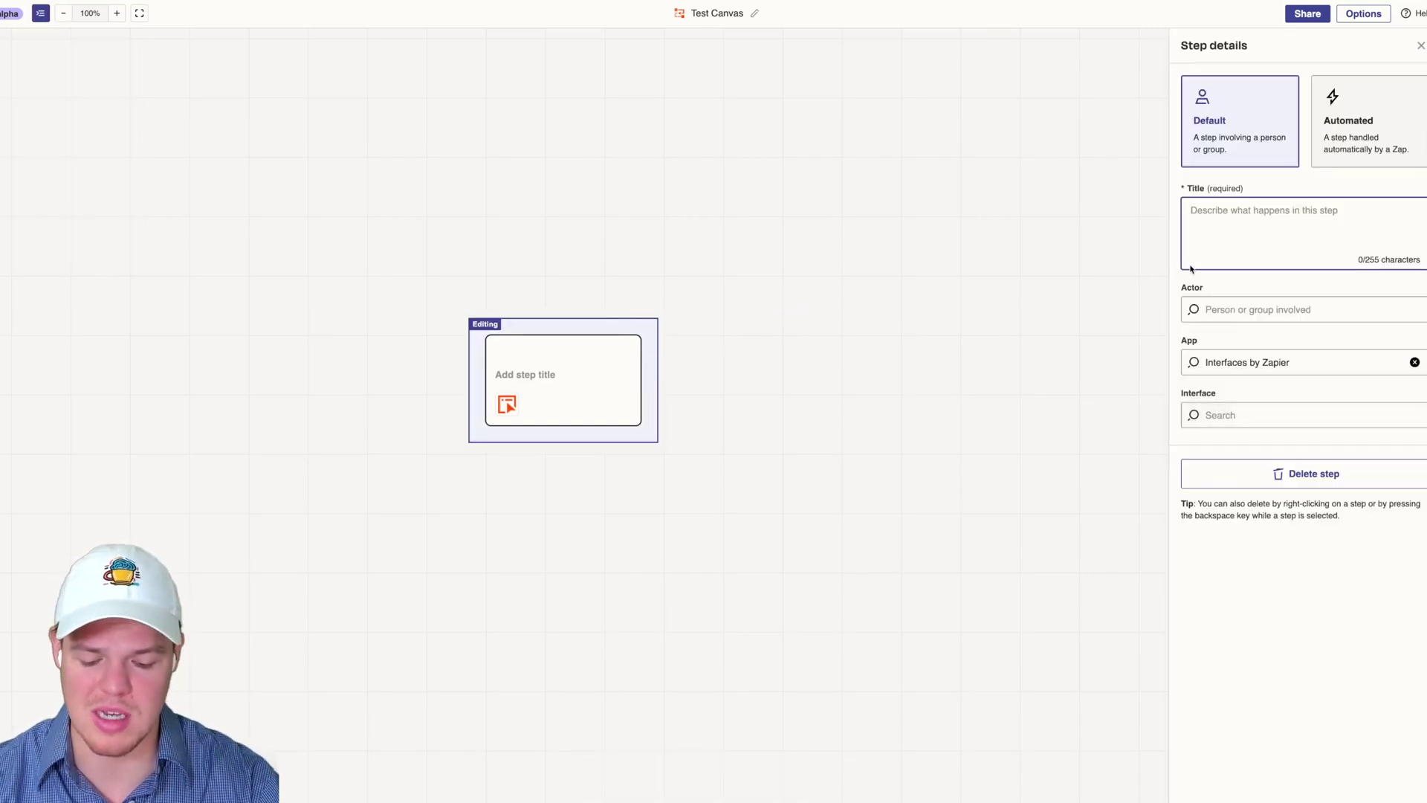
{"action": "type", "text": "Lead For Submitted"}
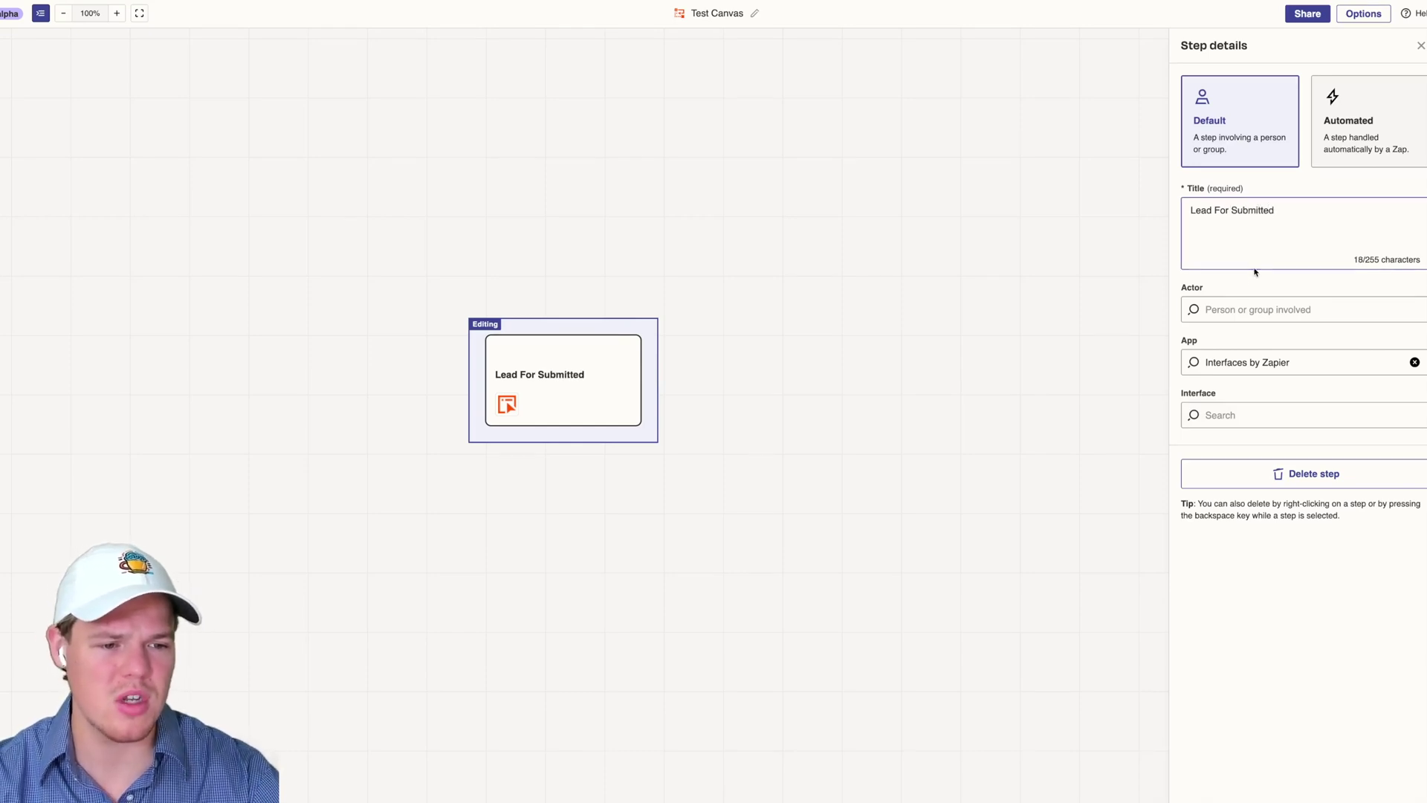
Link the step to the Webcafe Leads interface and its Sign up page.
{"action": "left_click", "coordinate": [1254, 411]}
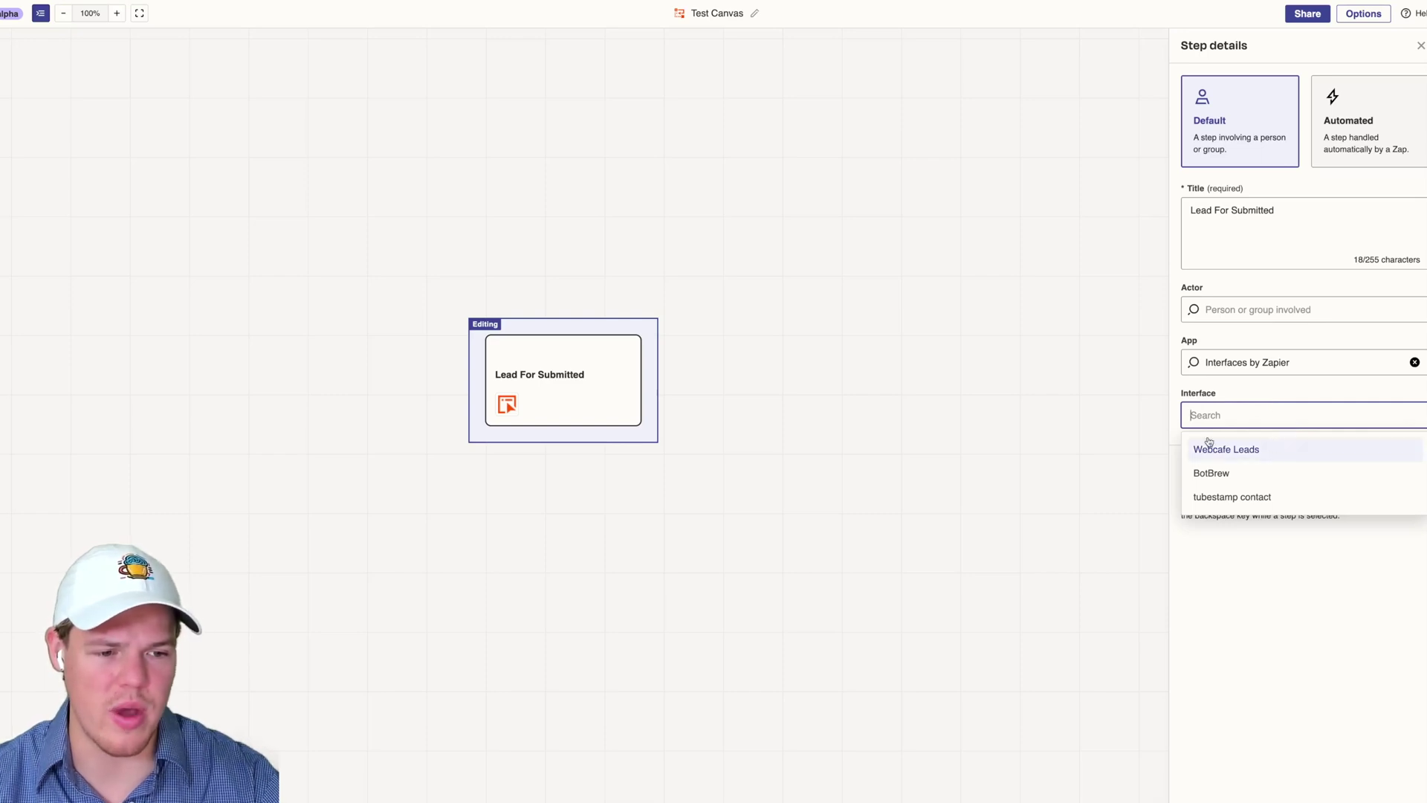
{"action": "left_click", "coordinate": [1248, 451]}
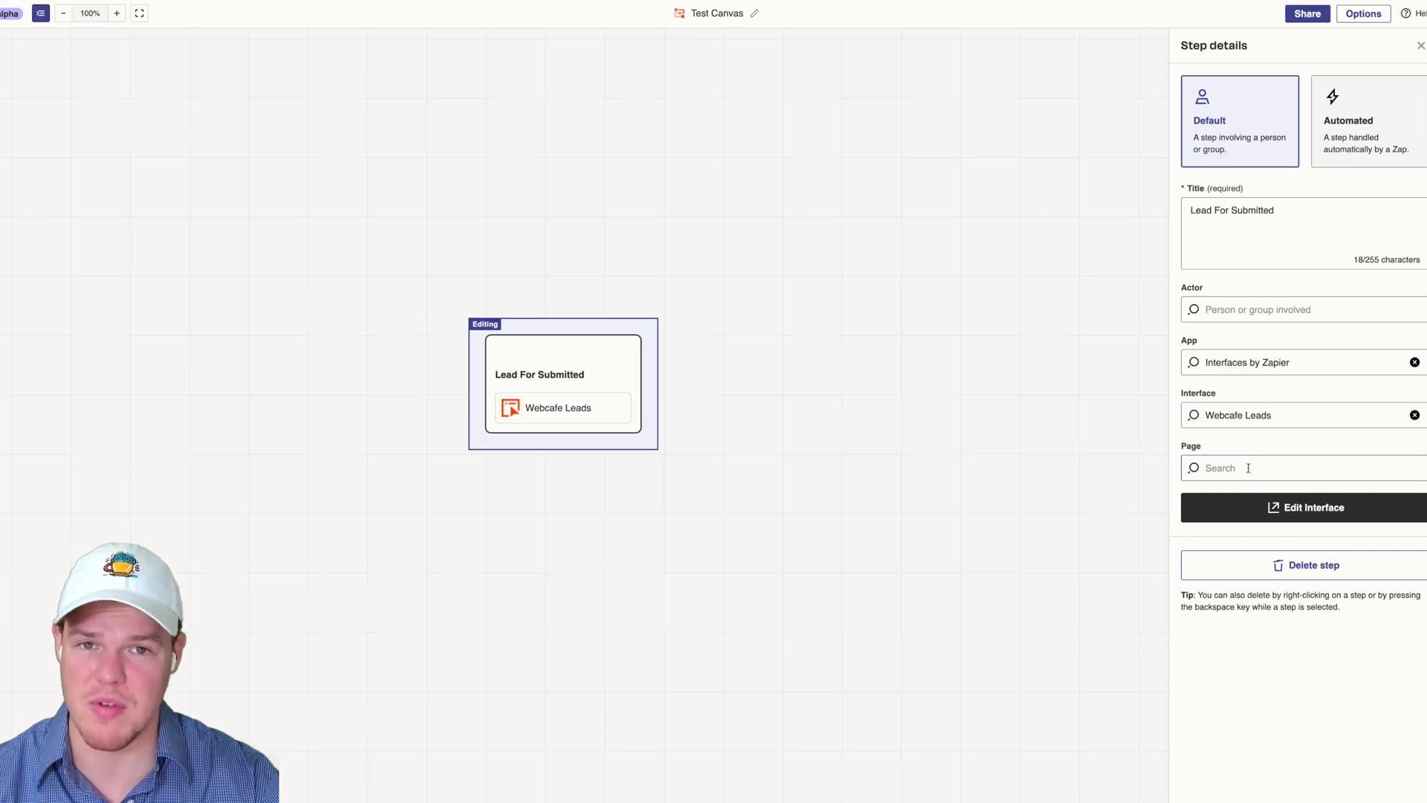
{"action": "left_click", "coordinate": [1248, 468]}
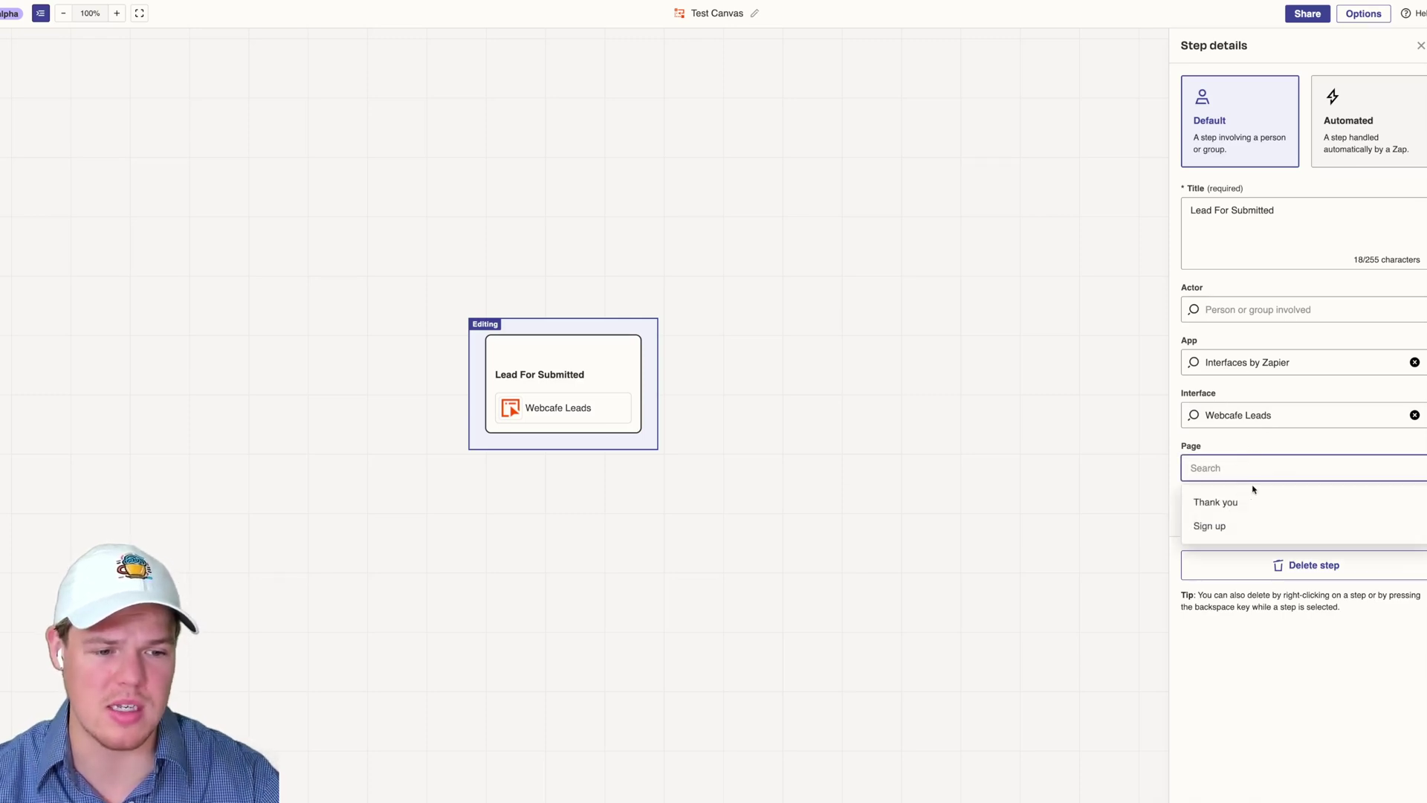
{"action": "left_click", "coordinate": [1227, 524]}
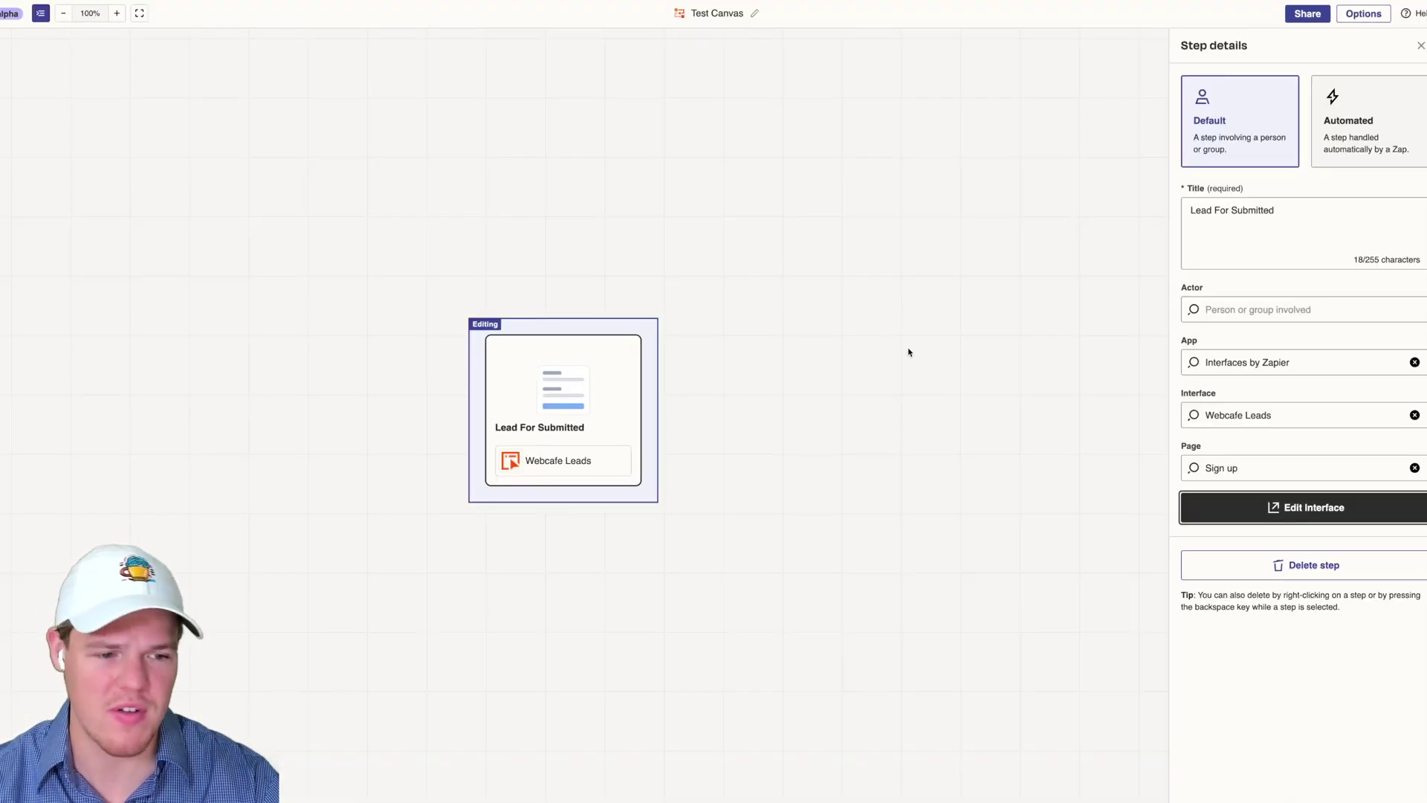
{"action": "left_click", "coordinate": [908, 352]}
Add a second, untitled step after Lead For Submitted, then close its details.
{"action": "left_click", "coordinate": [658, 370]}
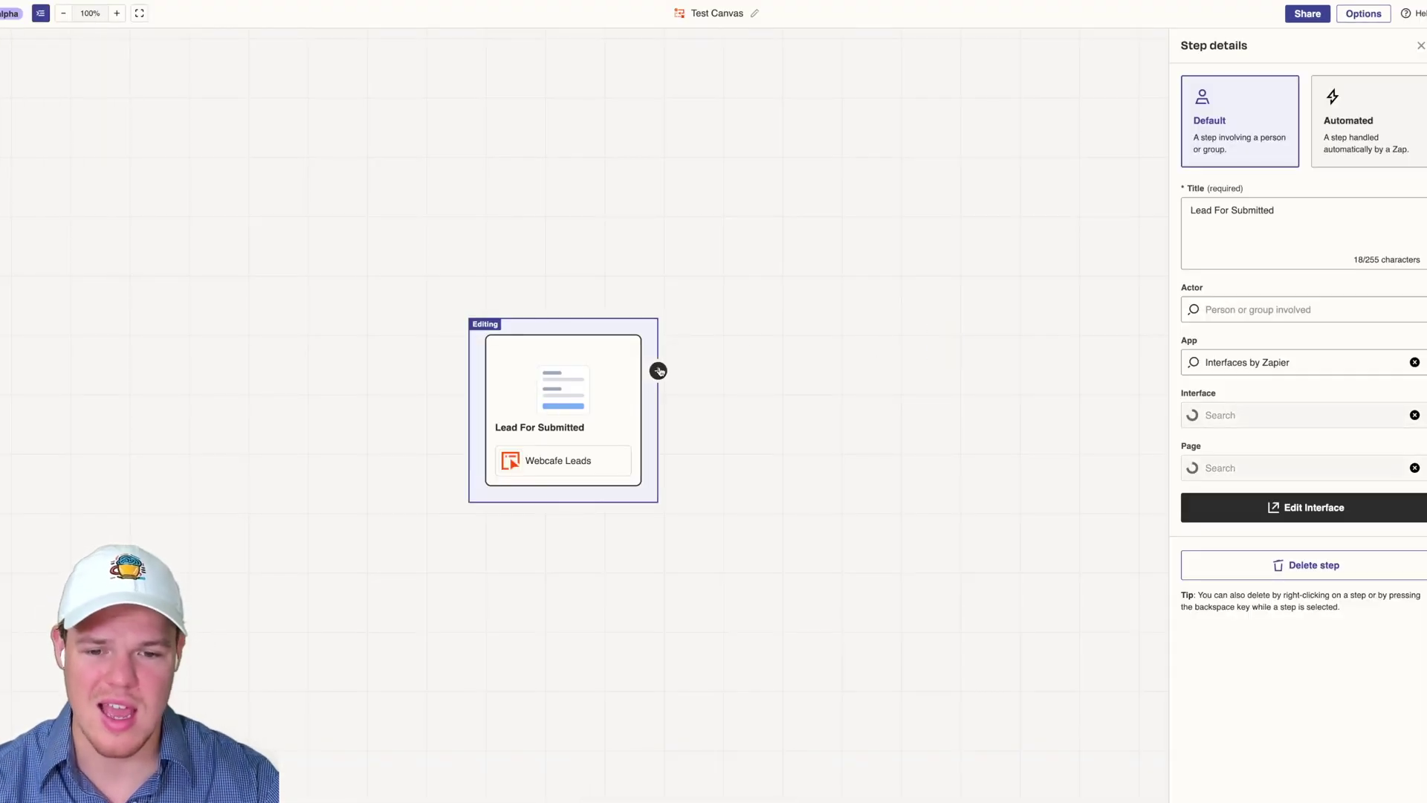
{"action": "left_click", "coordinate": [658, 371]}
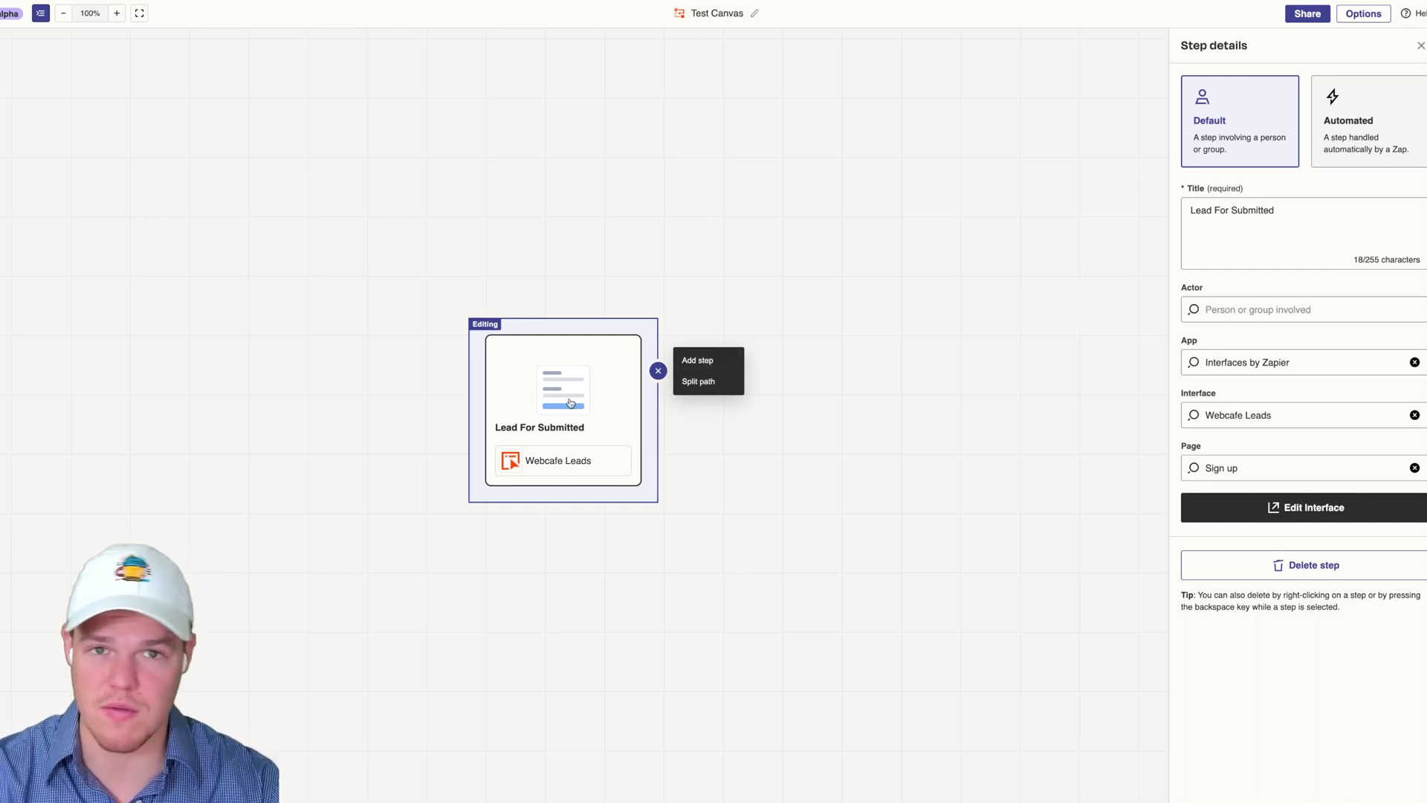
{"action": "left_click", "coordinate": [707, 360]}
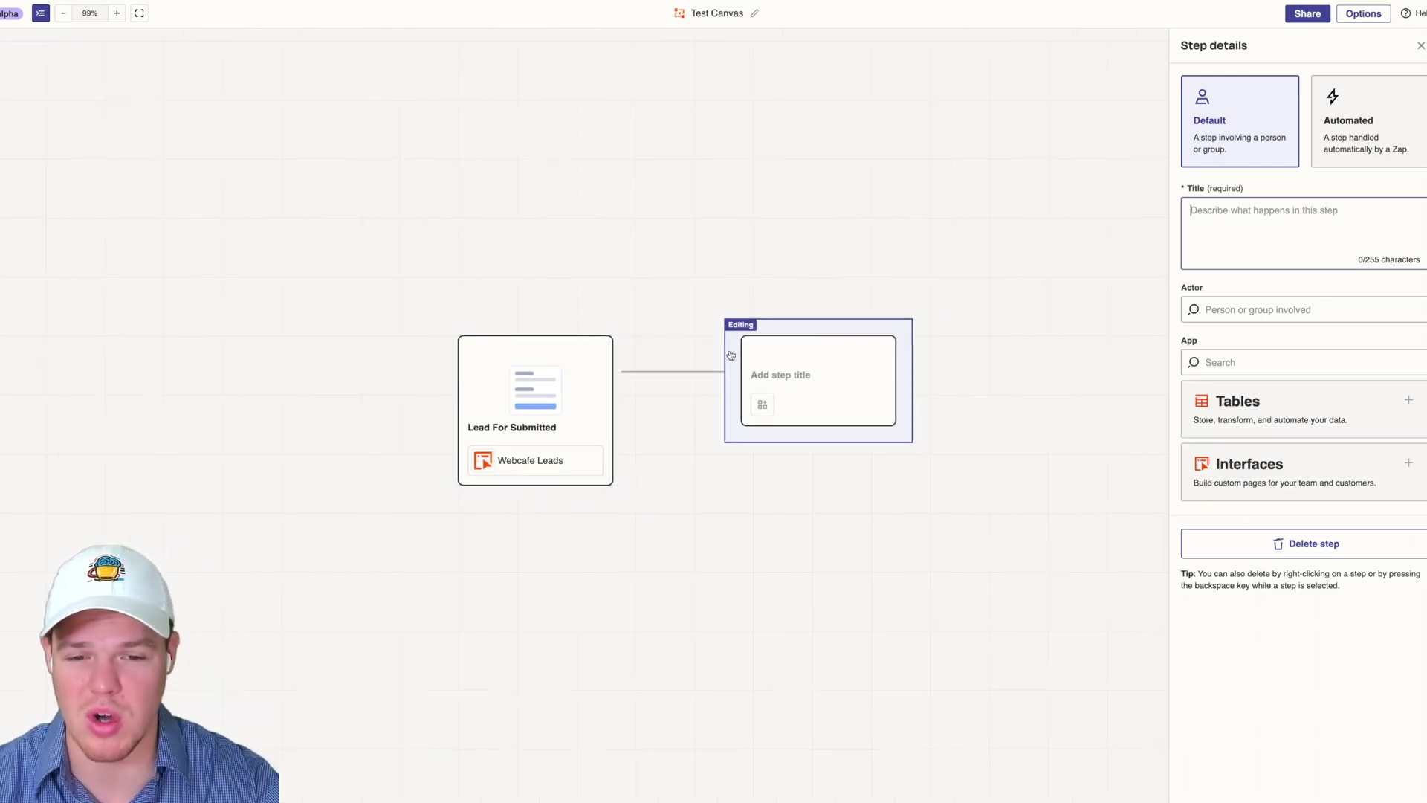
{"action": "left_click", "coordinate": [784, 364]}
{"action": "left_click", "coordinate": [580, 369]}
{"action": "left_click", "coordinate": [1297, 257]}
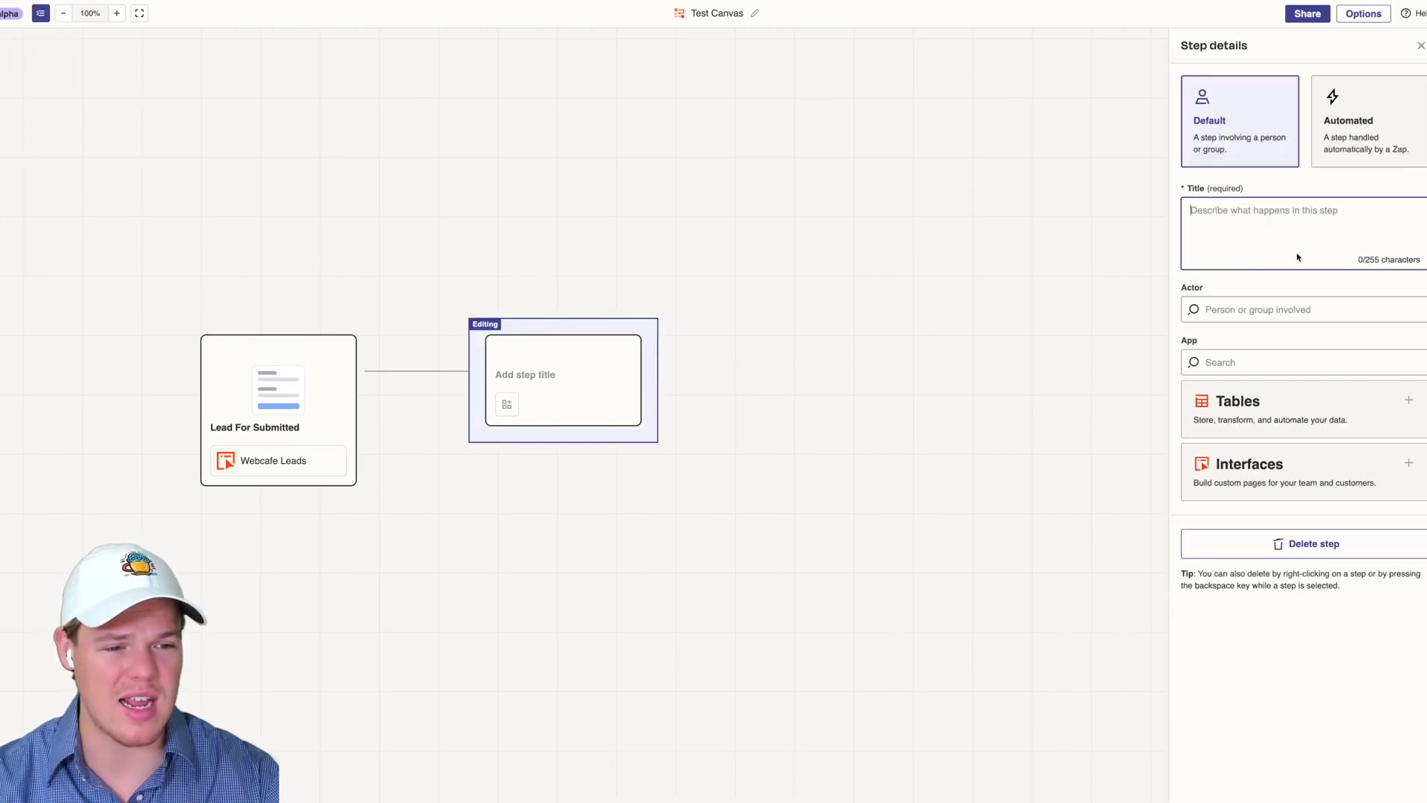
{"action": "key", "text": "Escape"}
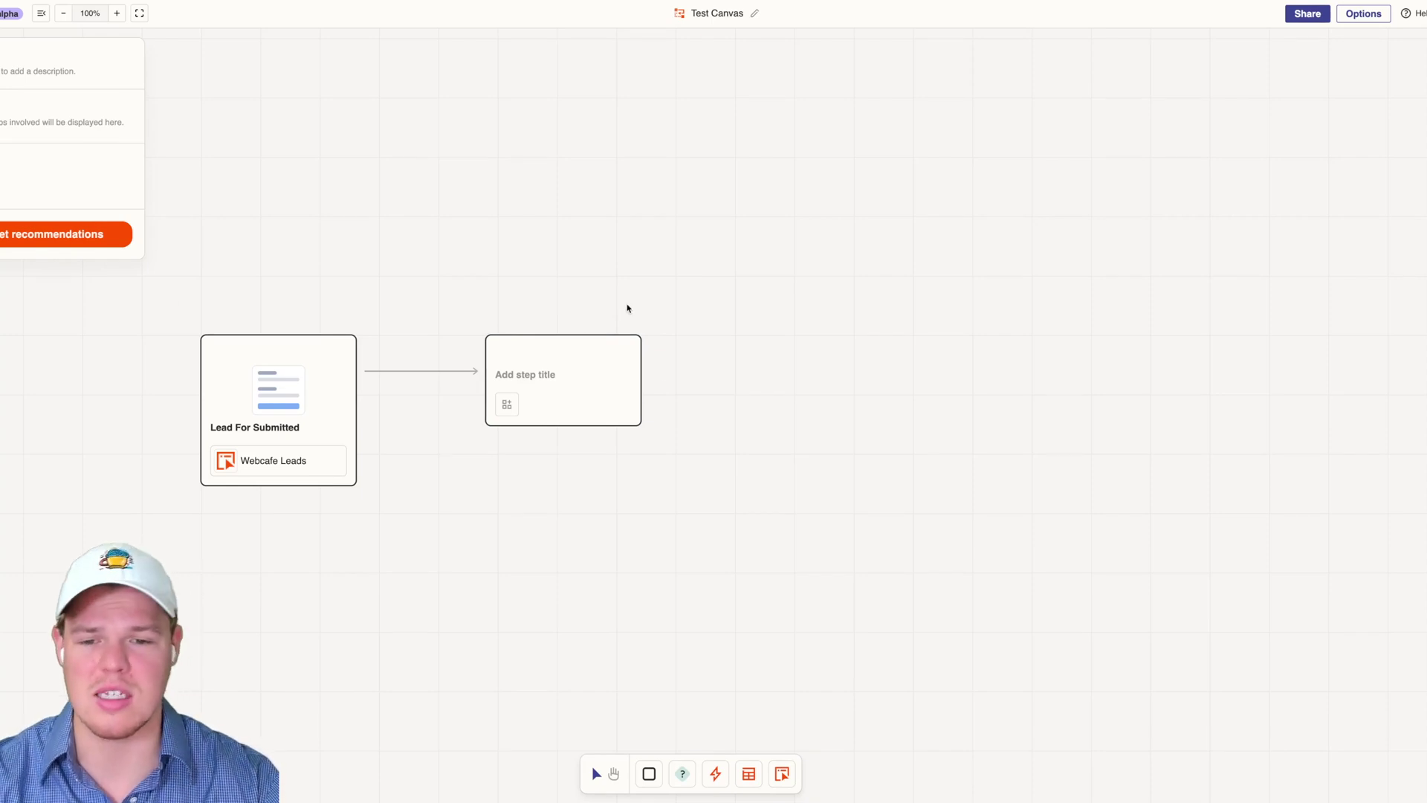
{"action": "left_click", "coordinate": [587, 369]}
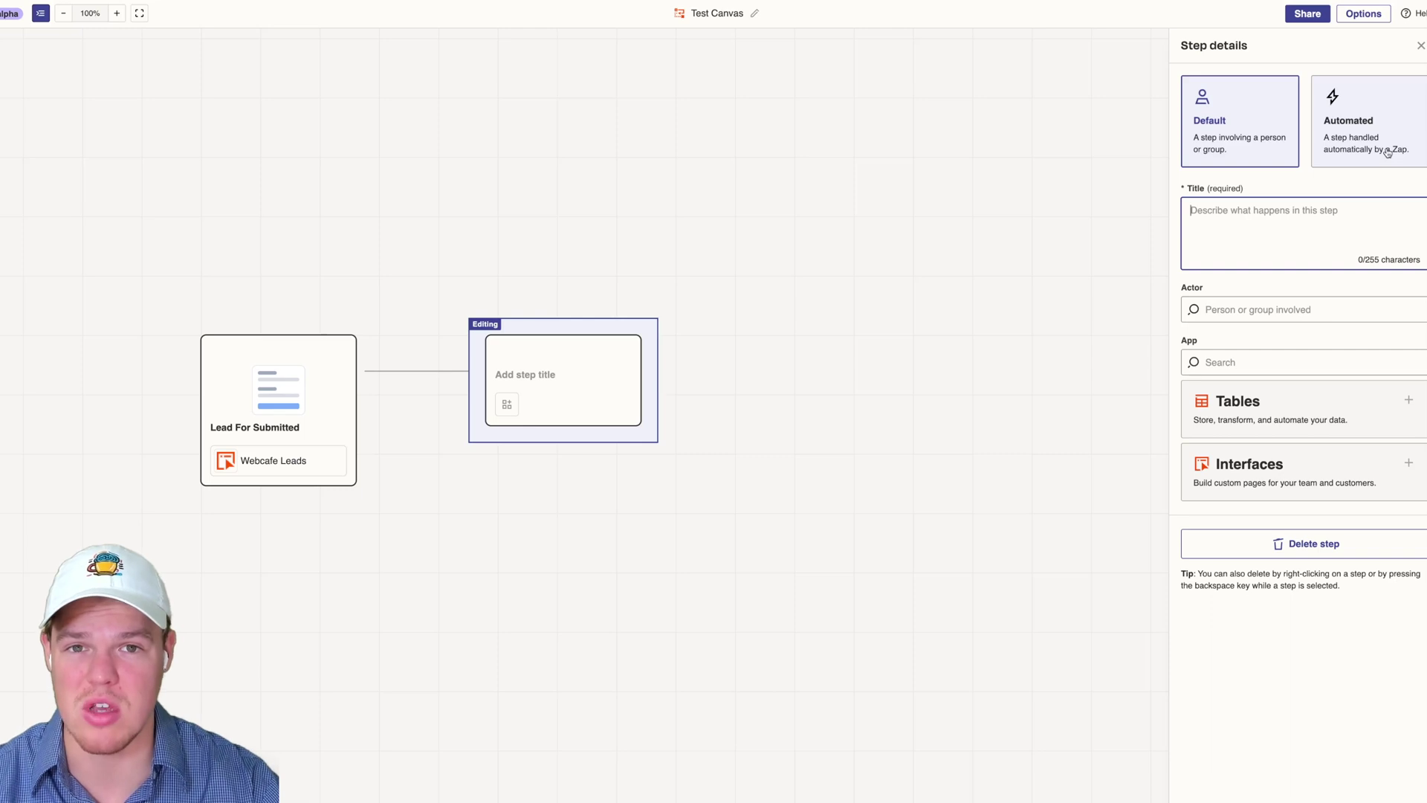
{"action": "left_click", "coordinate": [776, 275]}
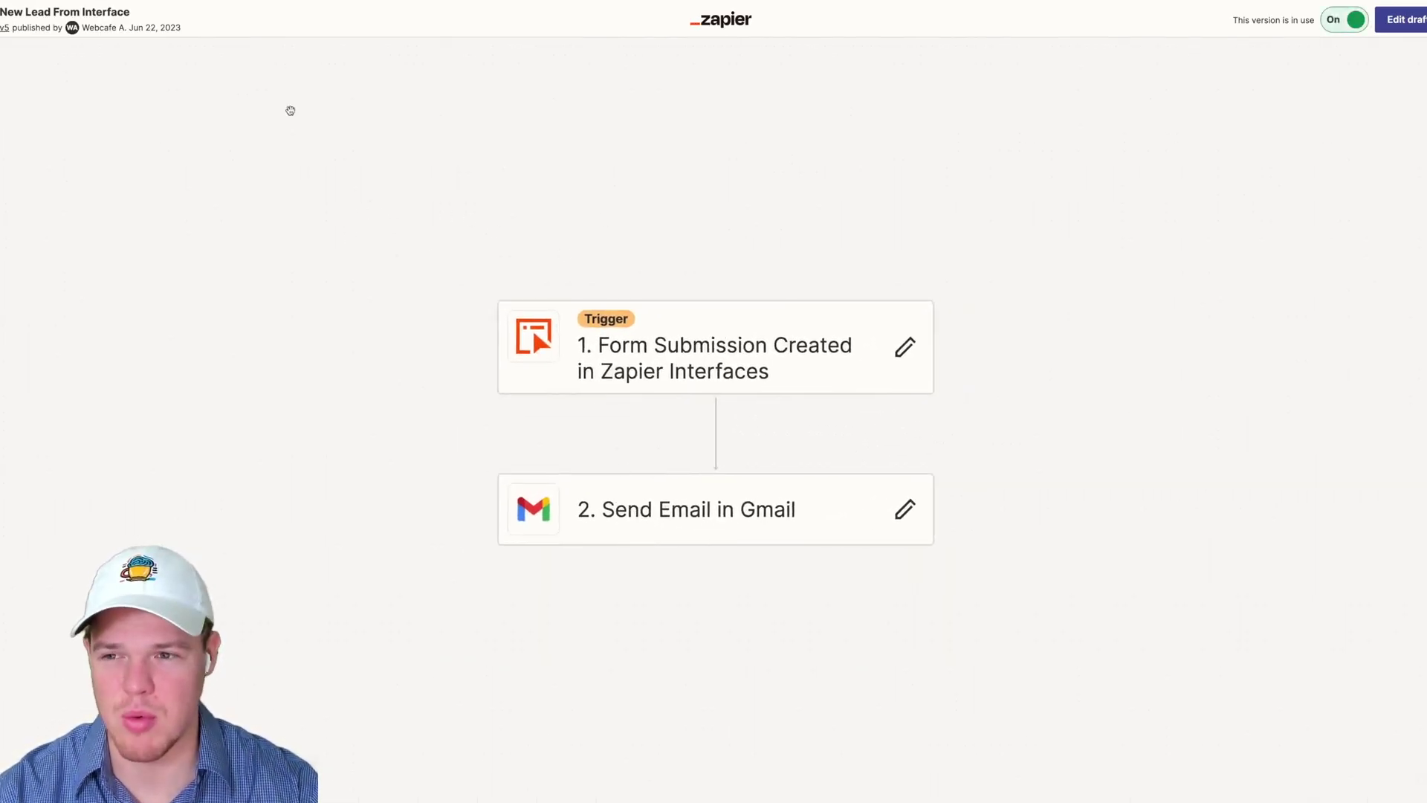
{"action": "left_click", "coordinate": [110, 9]}
{"action": "key", "text": "ctrl+c"}
{"action": "left_click", "coordinate": [361, 138]}
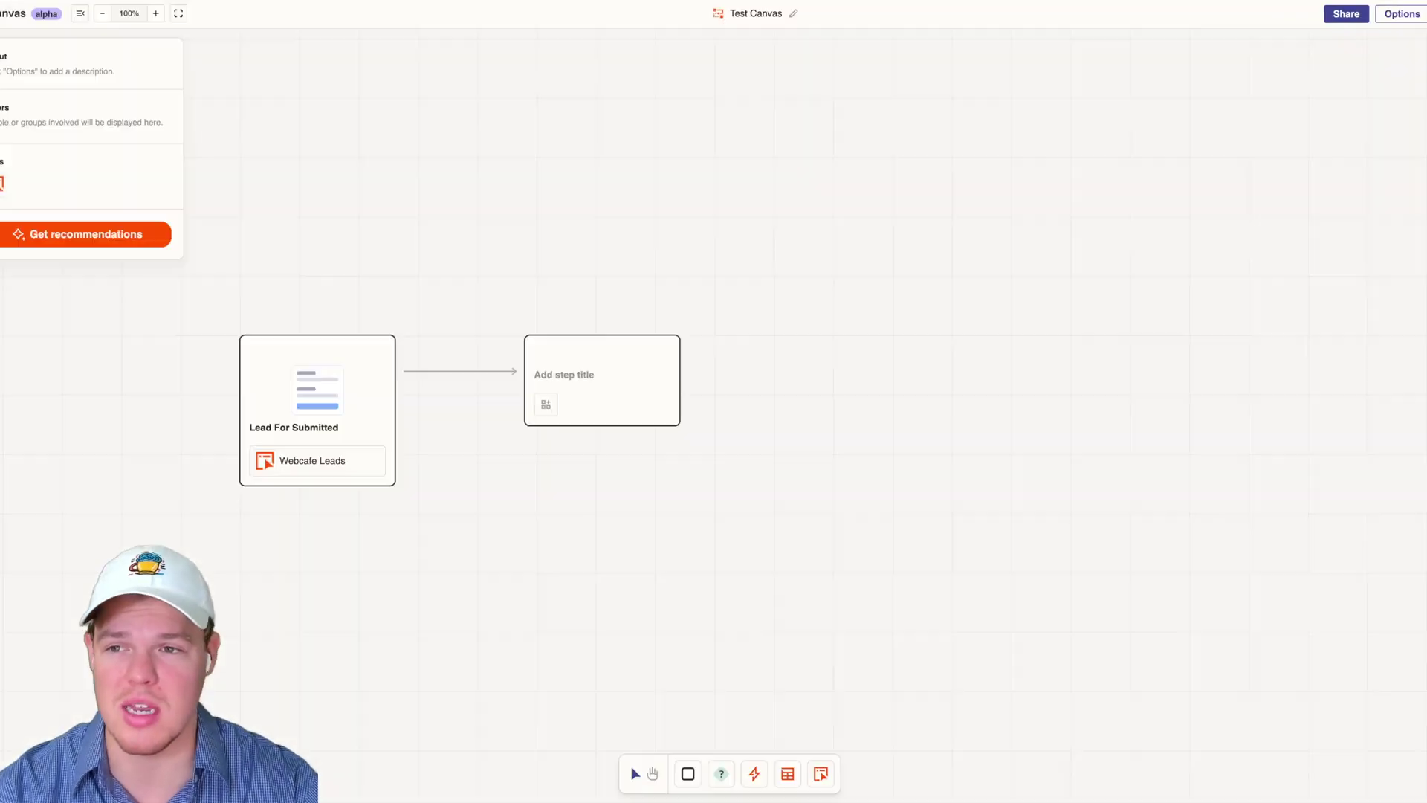
Make the second step Automated using the New Lead From Interface Zap.
{"action": "left_click", "coordinate": [602, 380]}
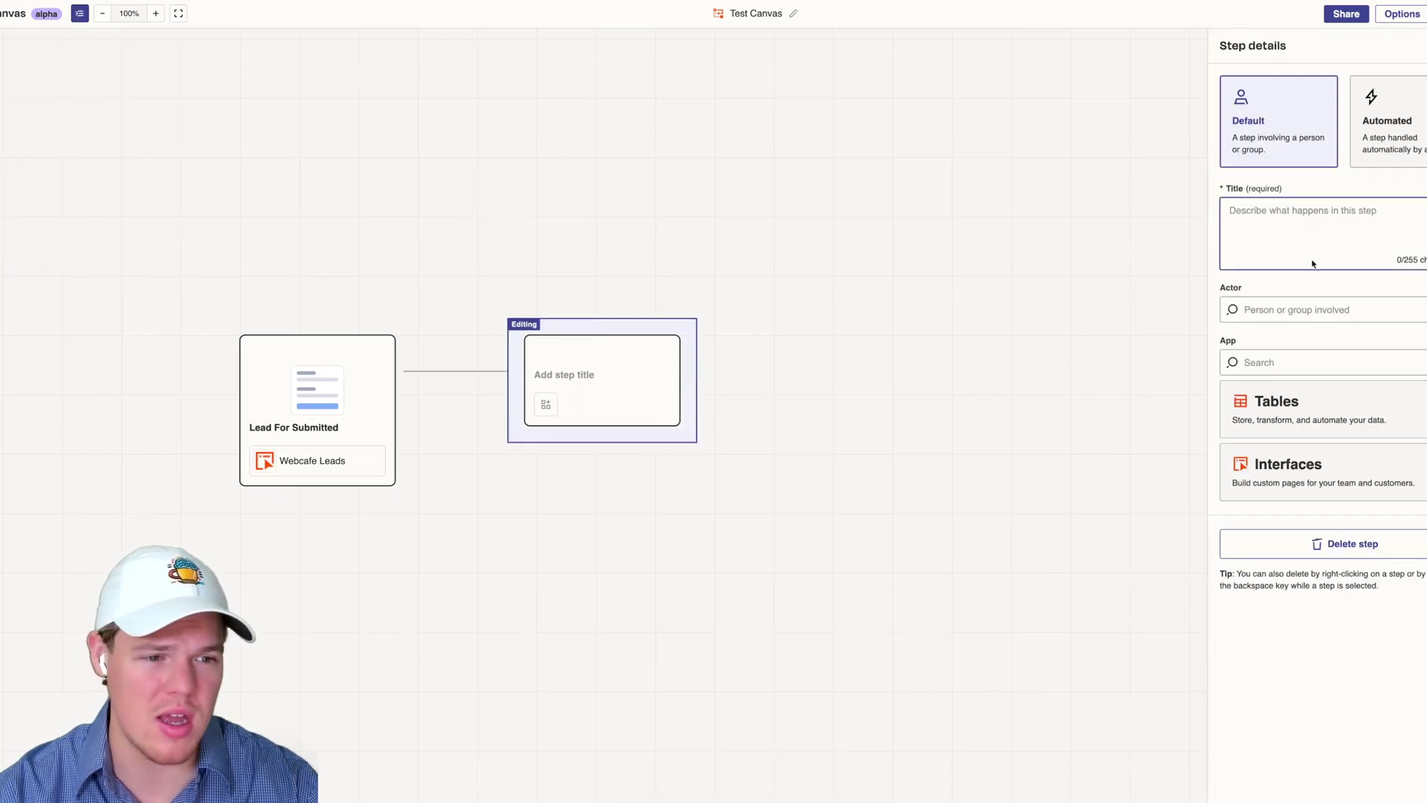
{"action": "left_click", "coordinate": [1408, 137]}
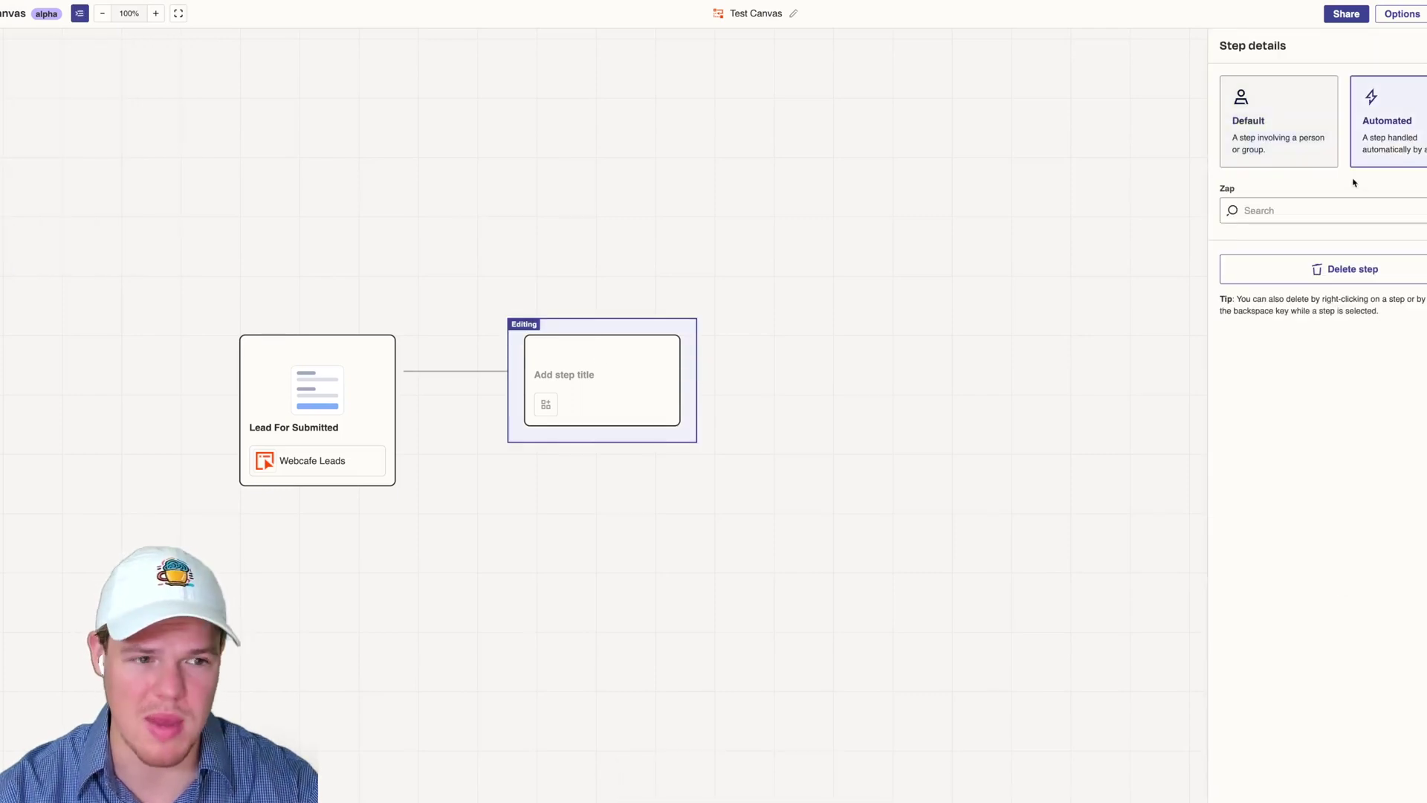
{"action": "left_click", "coordinate": [1283, 208]}
{"action": "key", "text": "ctrl+v"}
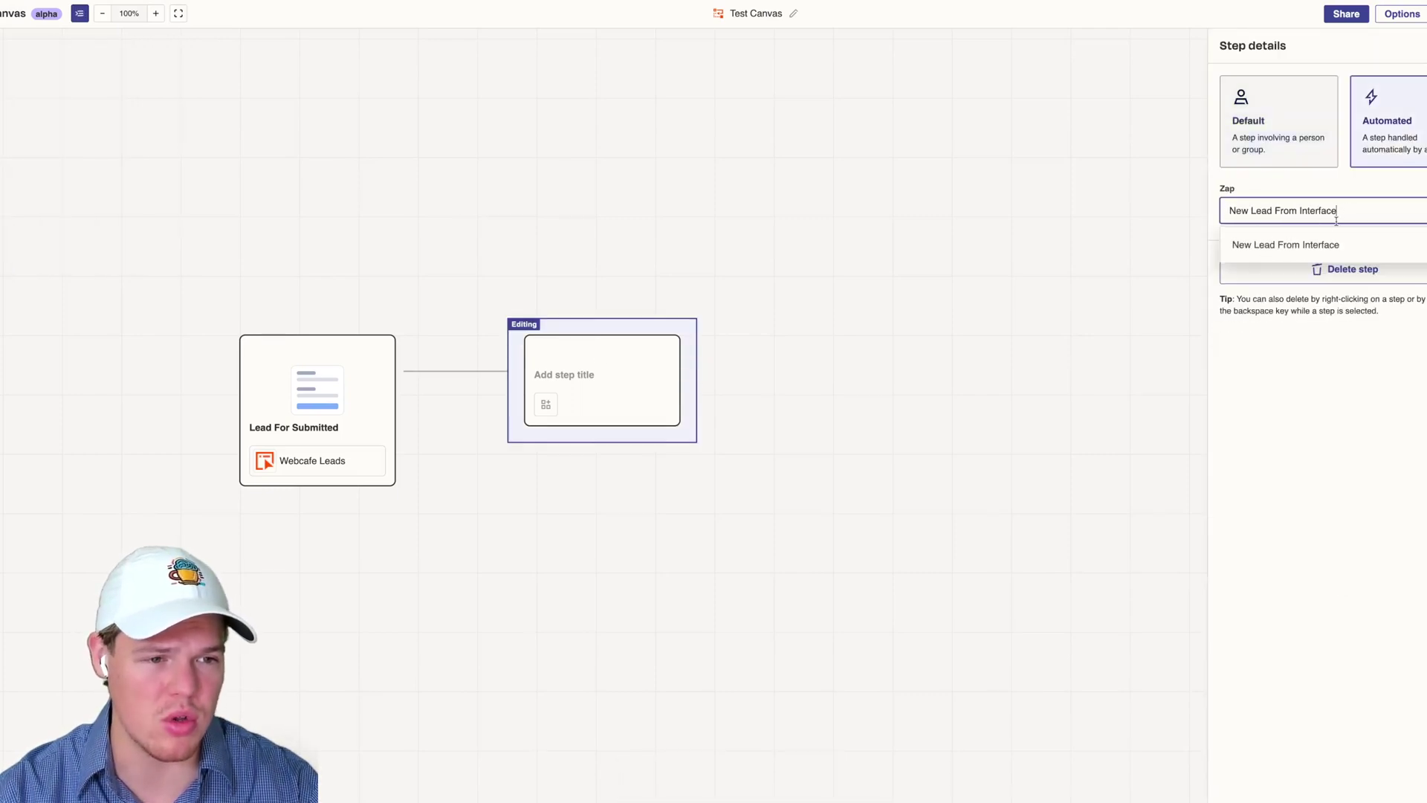
{"action": "left_click", "coordinate": [1281, 240]}
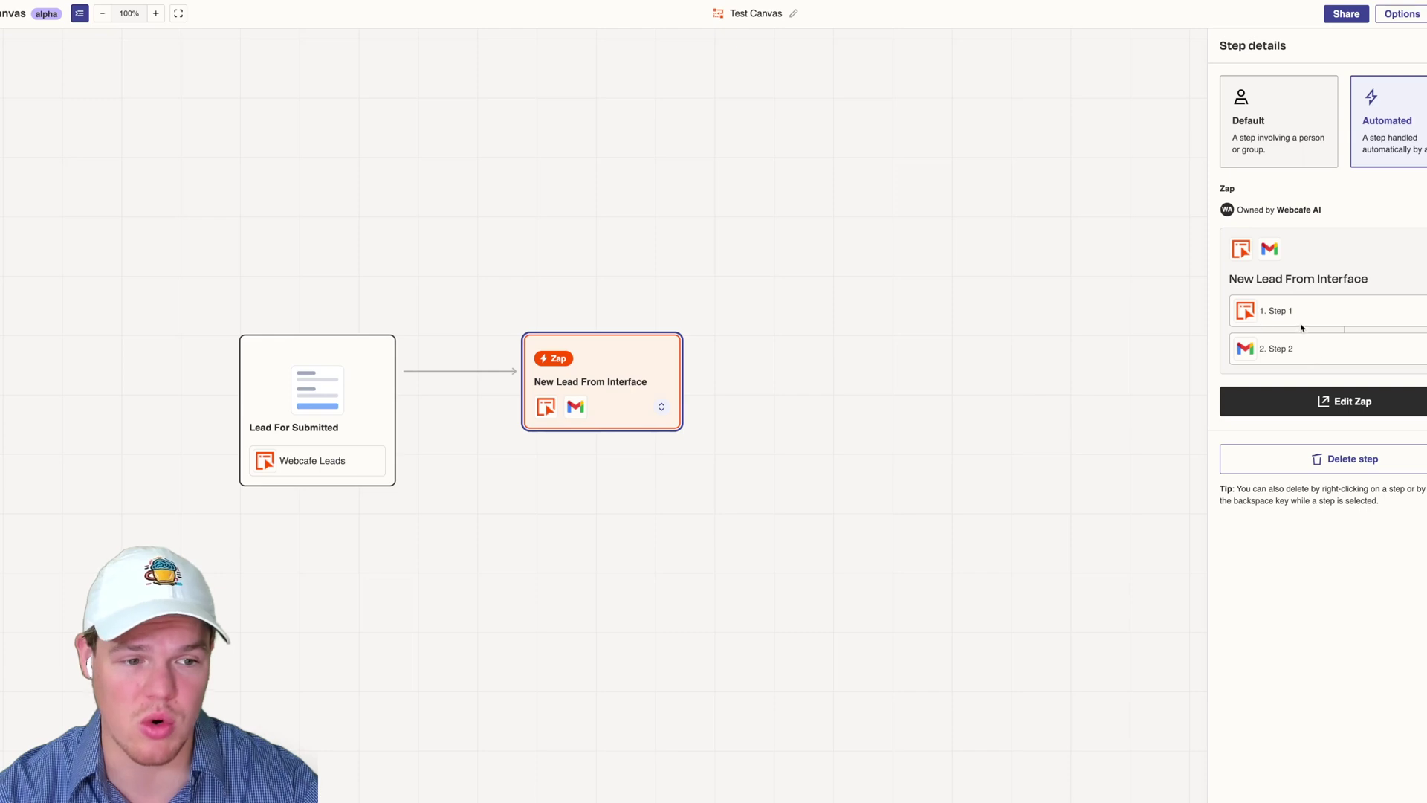
Expand and collapse the Zap card's steps, then request AI recommendations for the canvas.
{"action": "left_click", "coordinate": [825, 344]}
{"action": "mouse_move", "coordinate": [615, 398]}
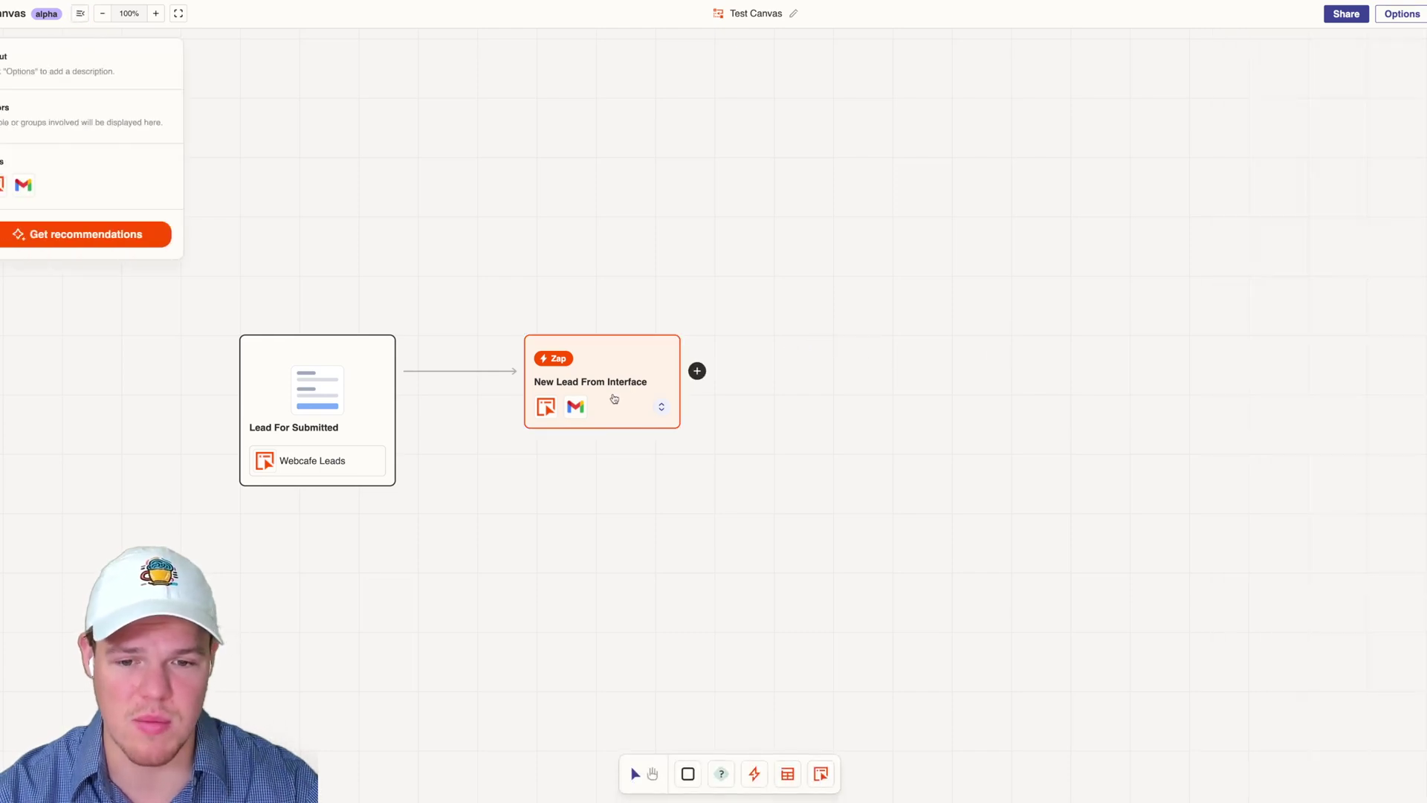
{"action": "left_click", "coordinate": [662, 407]}
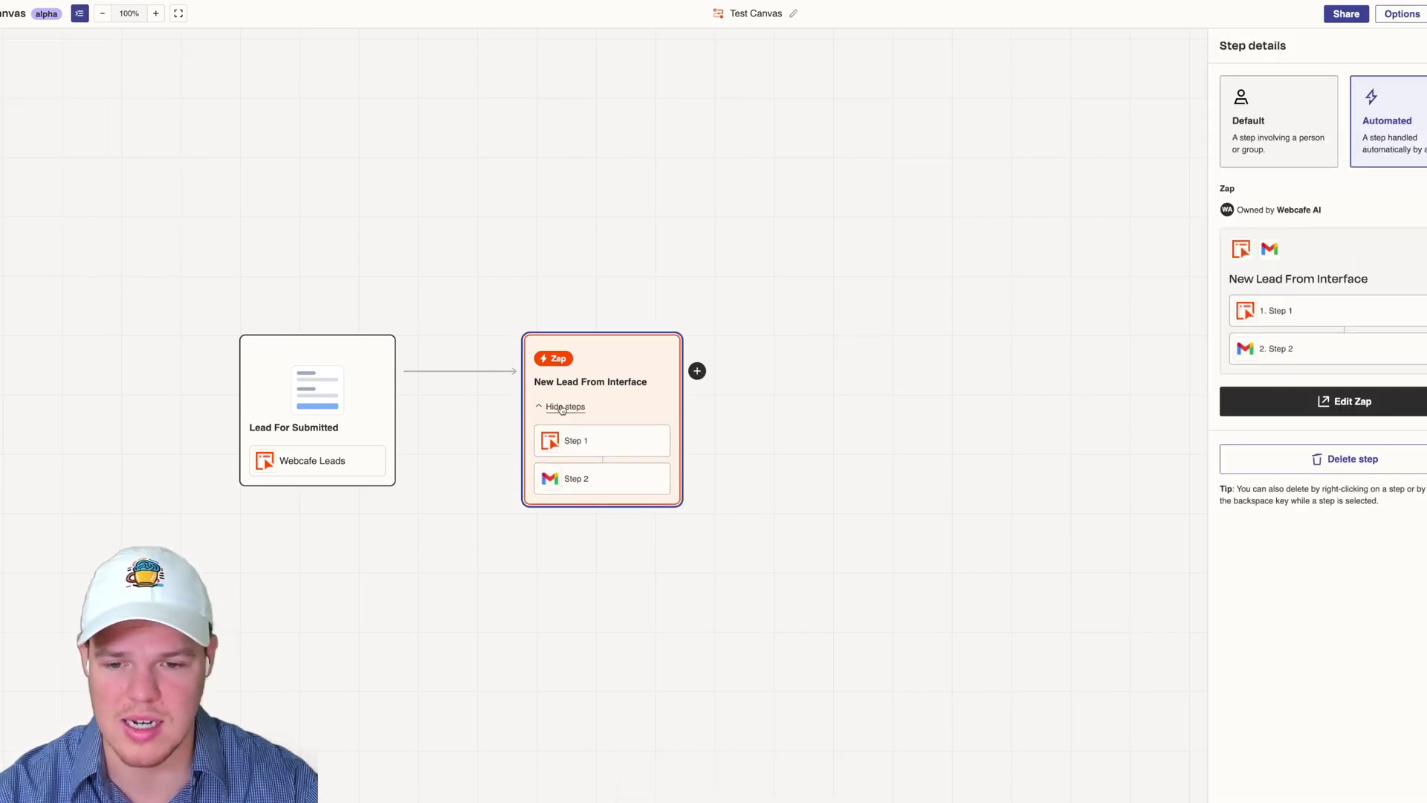
{"action": "left_click", "coordinate": [565, 408]}
{"action": "left_click", "coordinate": [753, 409]}
{"action": "mouse_move", "coordinate": [617, 386]}
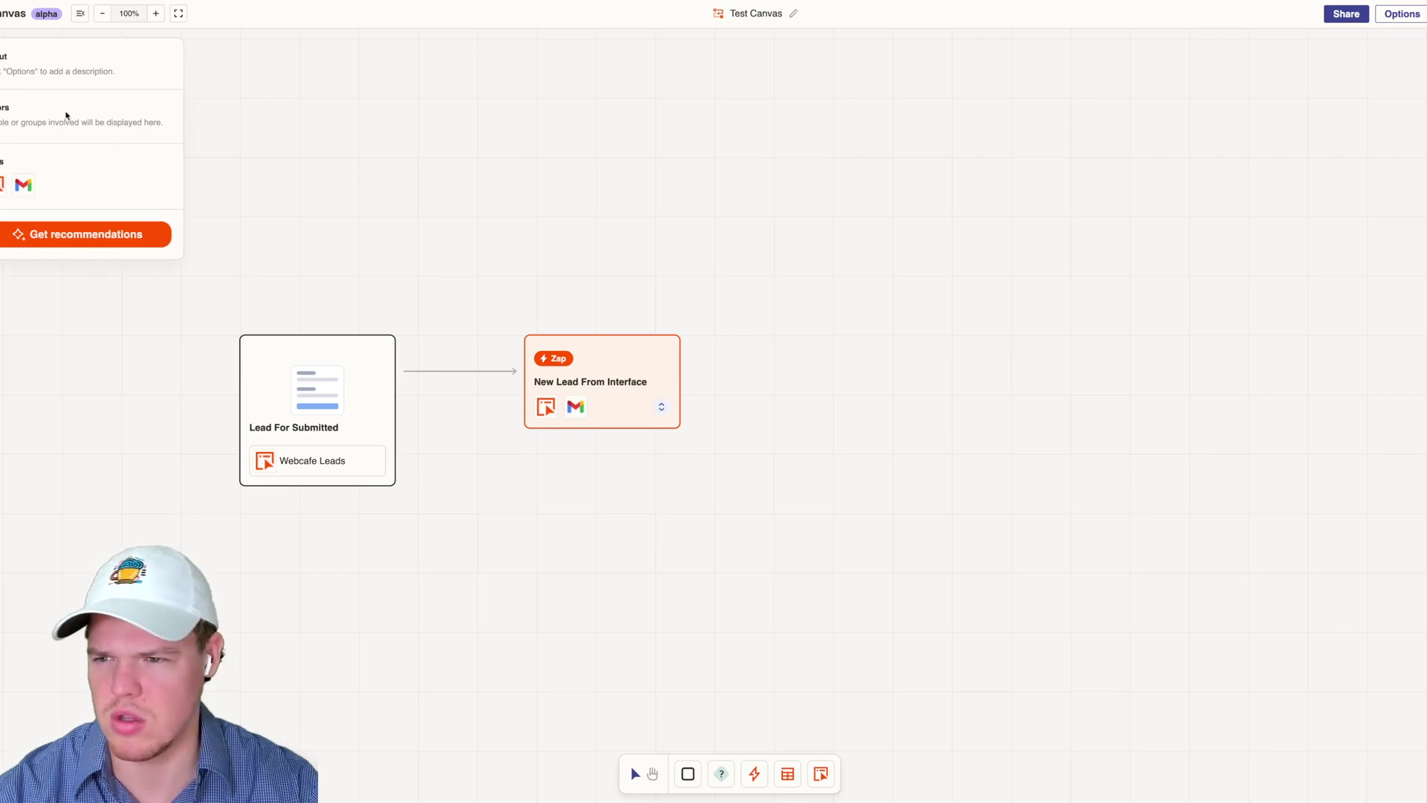
{"action": "left_click", "coordinate": [97, 240]}
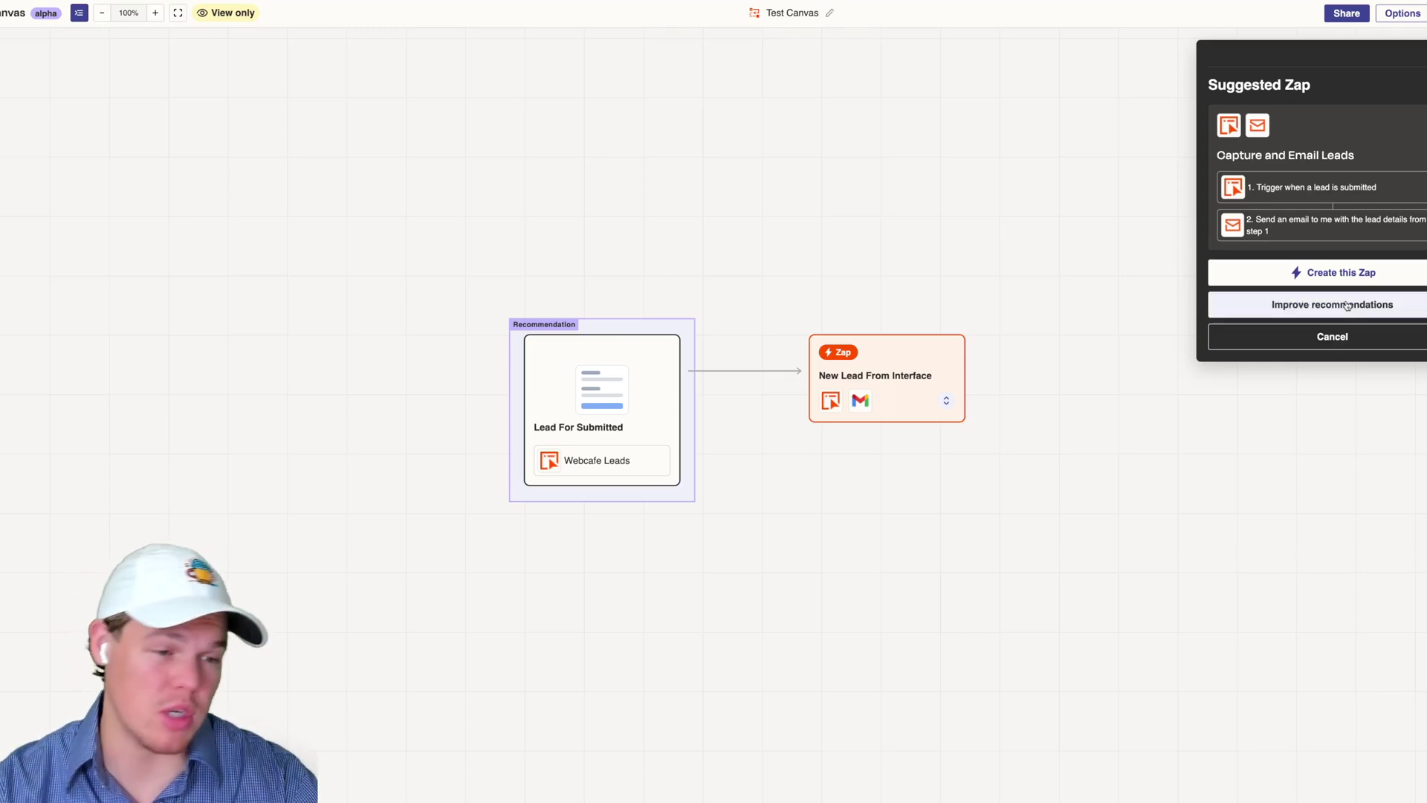
{"action": "left_click", "coordinate": [1341, 273]}
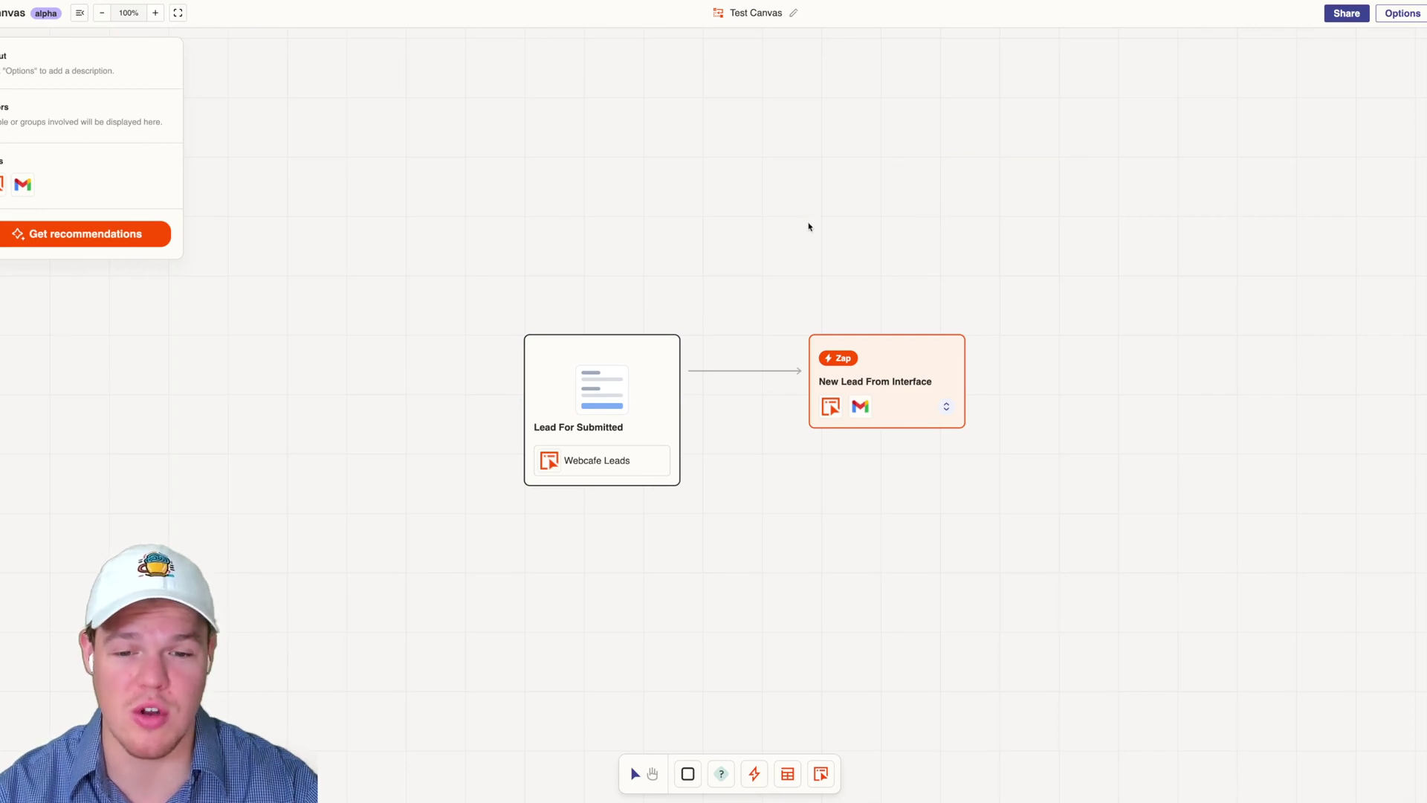
{"action": "scroll", "coordinate": [809, 223], "scroll_direction": "right", "scroll_amount": 2}
Add a third step after the Zap using the Tables webcafe leadform table.
{"action": "scroll", "coordinate": [904, 372], "scroll_direction": "right", "scroll_amount": 2}
{"action": "scroll", "coordinate": [904, 373], "scroll_direction": "down", "scroll_amount": 1}
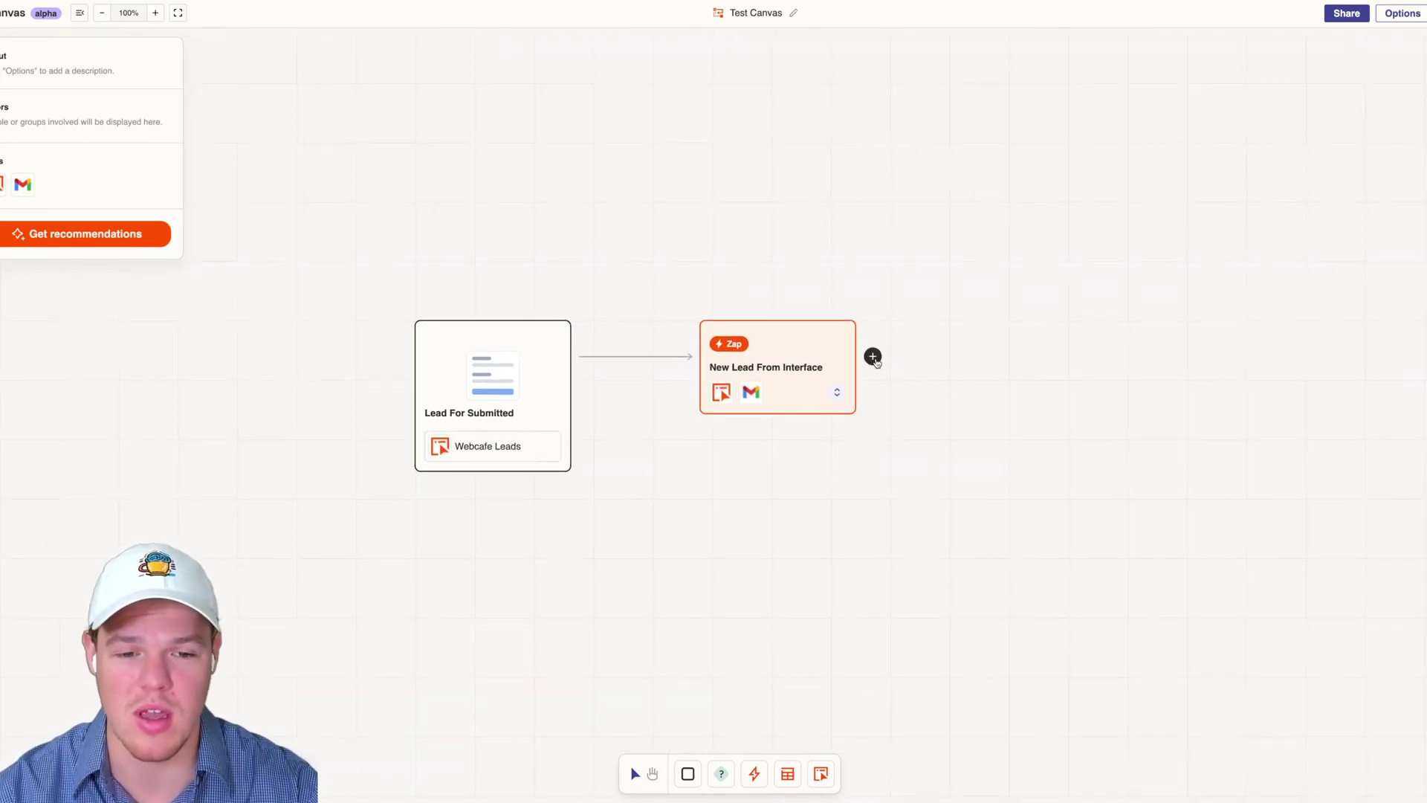
{"action": "left_click", "coordinate": [873, 357]}
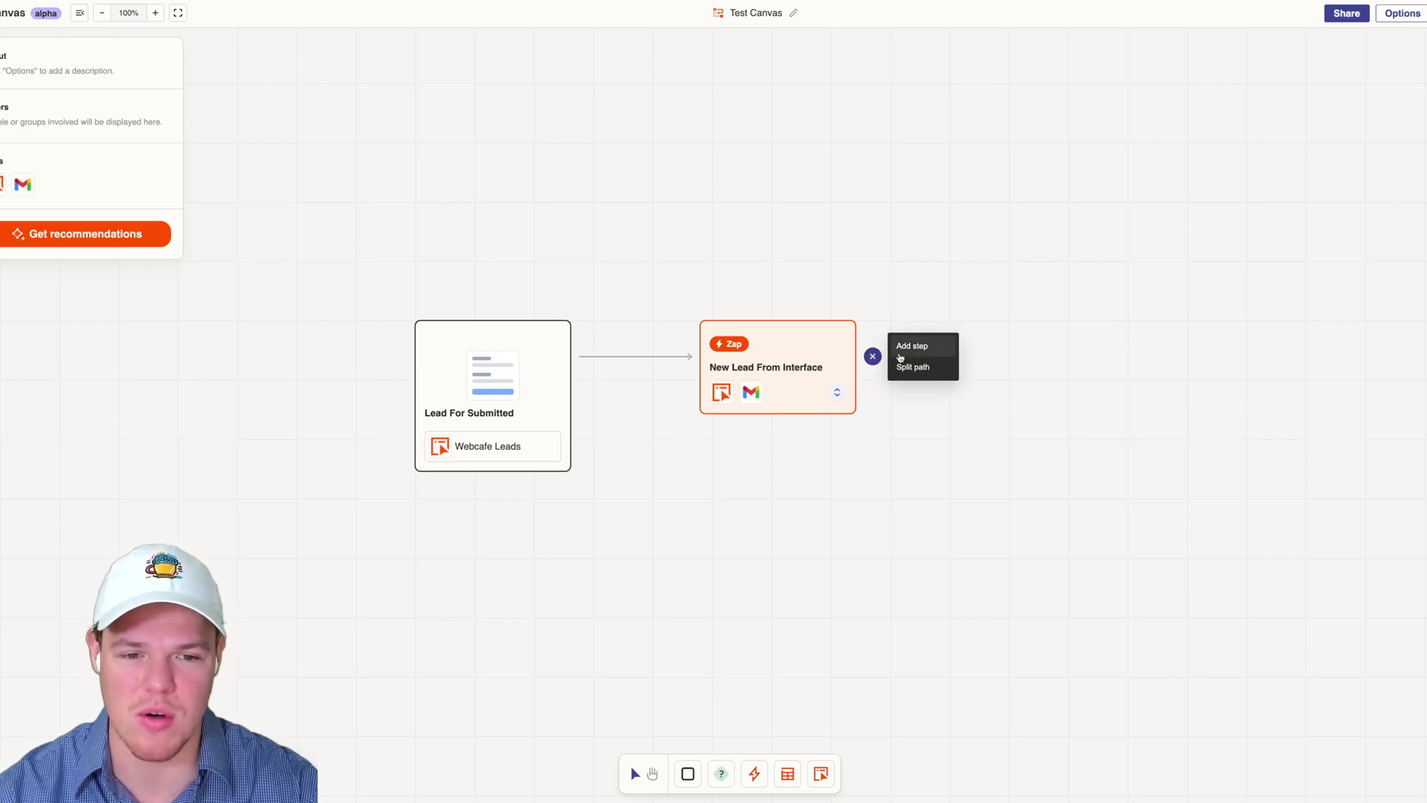
{"action": "left_click", "coordinate": [918, 346]}
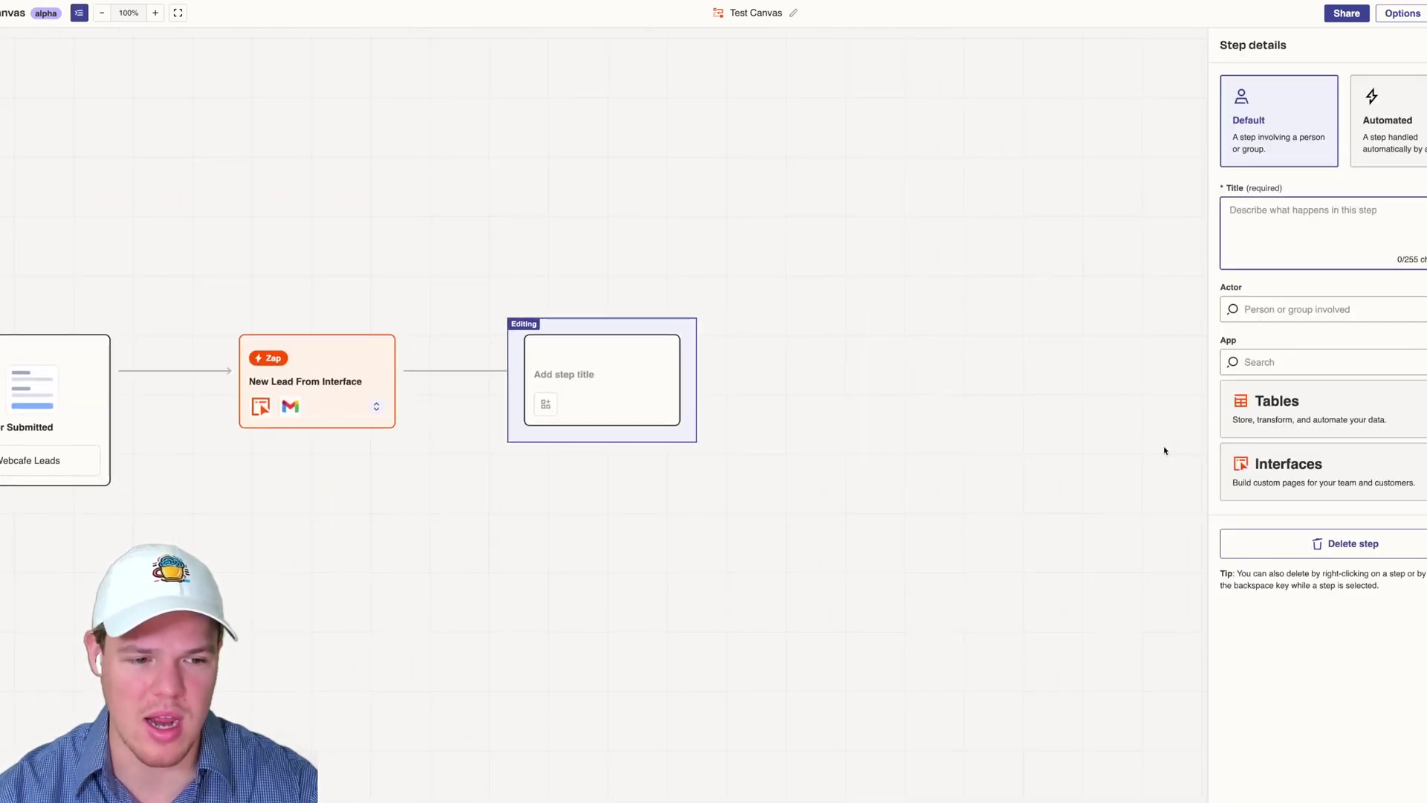
{"action": "left_click", "coordinate": [1330, 408]}
{"action": "left_click", "coordinate": [1293, 410]}
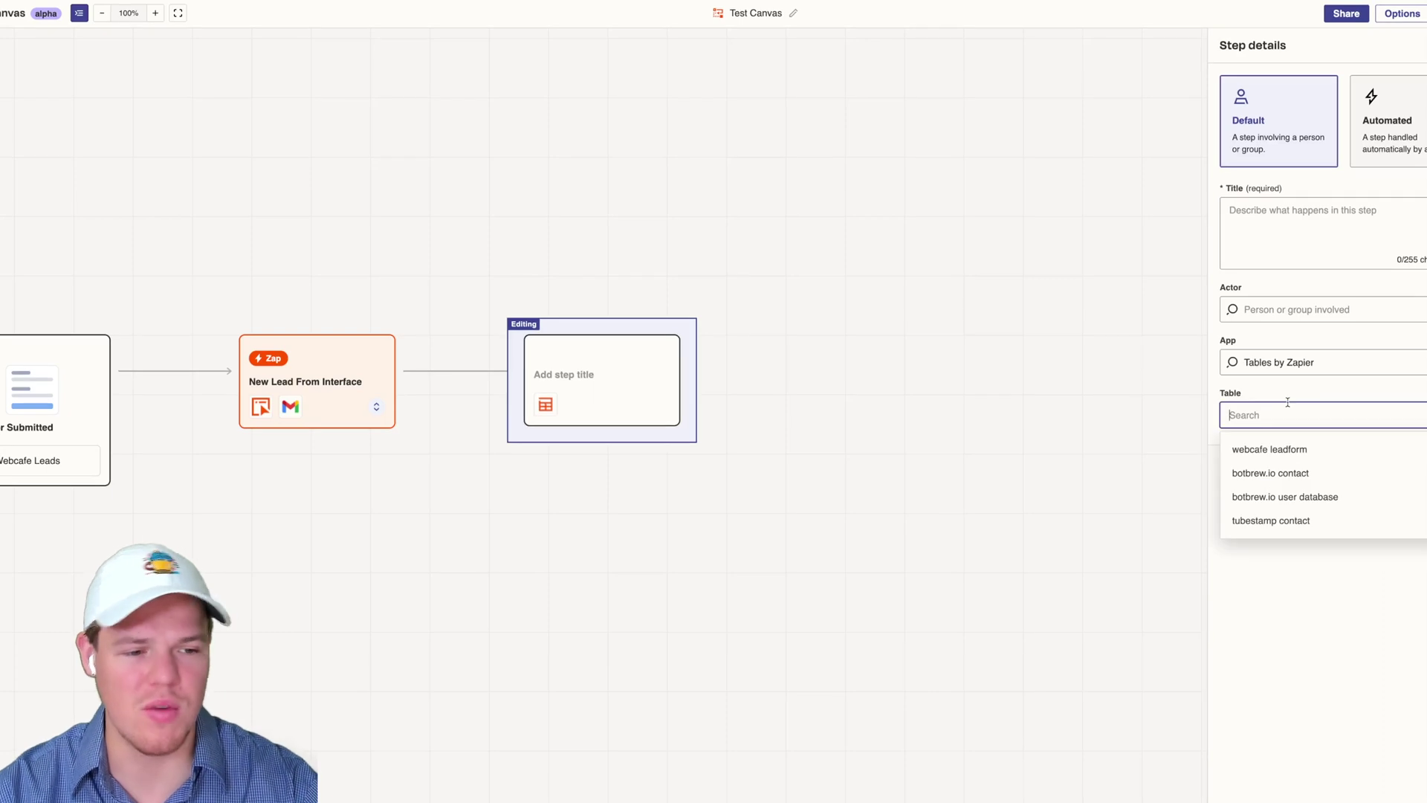
{"action": "left_click", "coordinate": [1312, 453]}
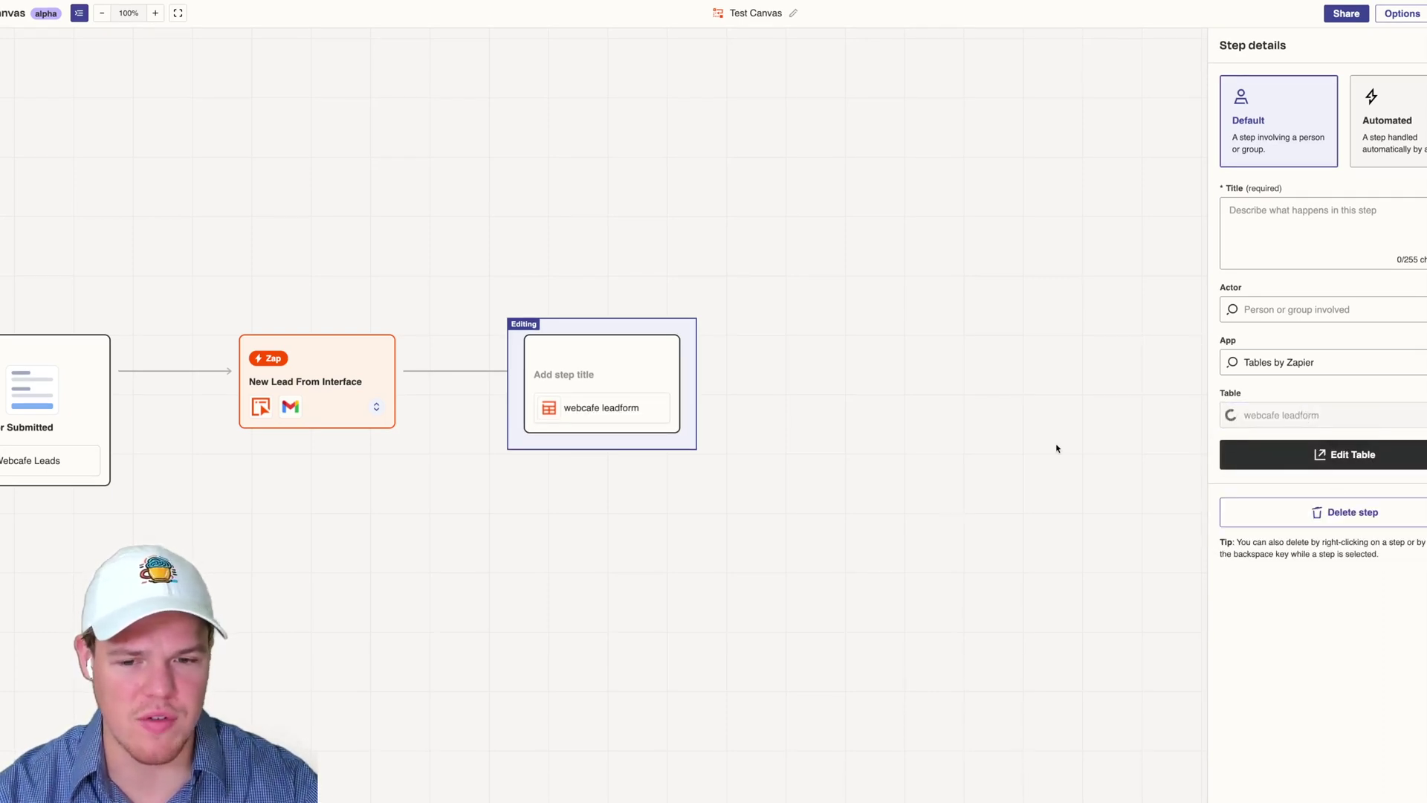
Title it 'Lead Data', keeping it a Default step rather than Automated.
{"action": "left_click", "coordinate": [1281, 223]}
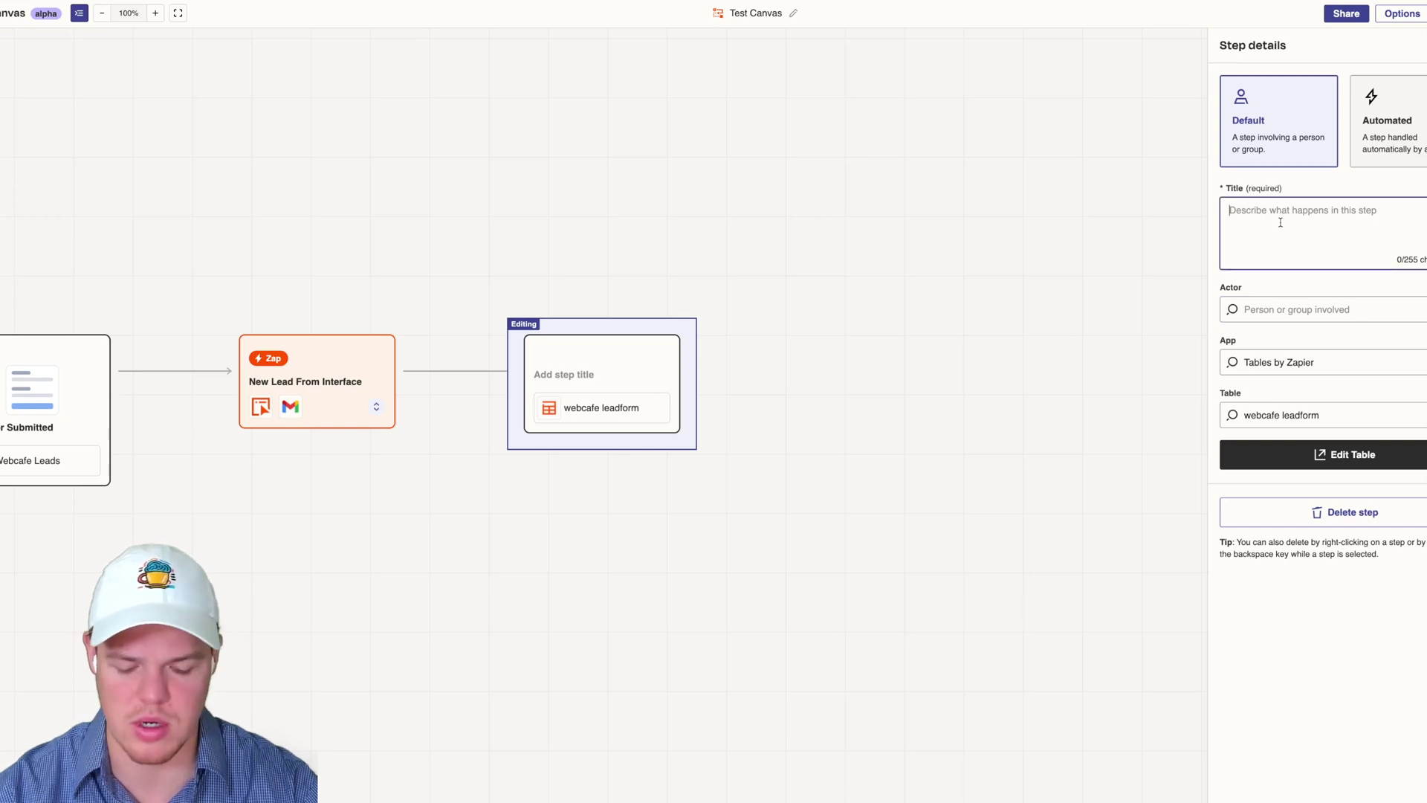
{"action": "type", "text": "Lead Data"}
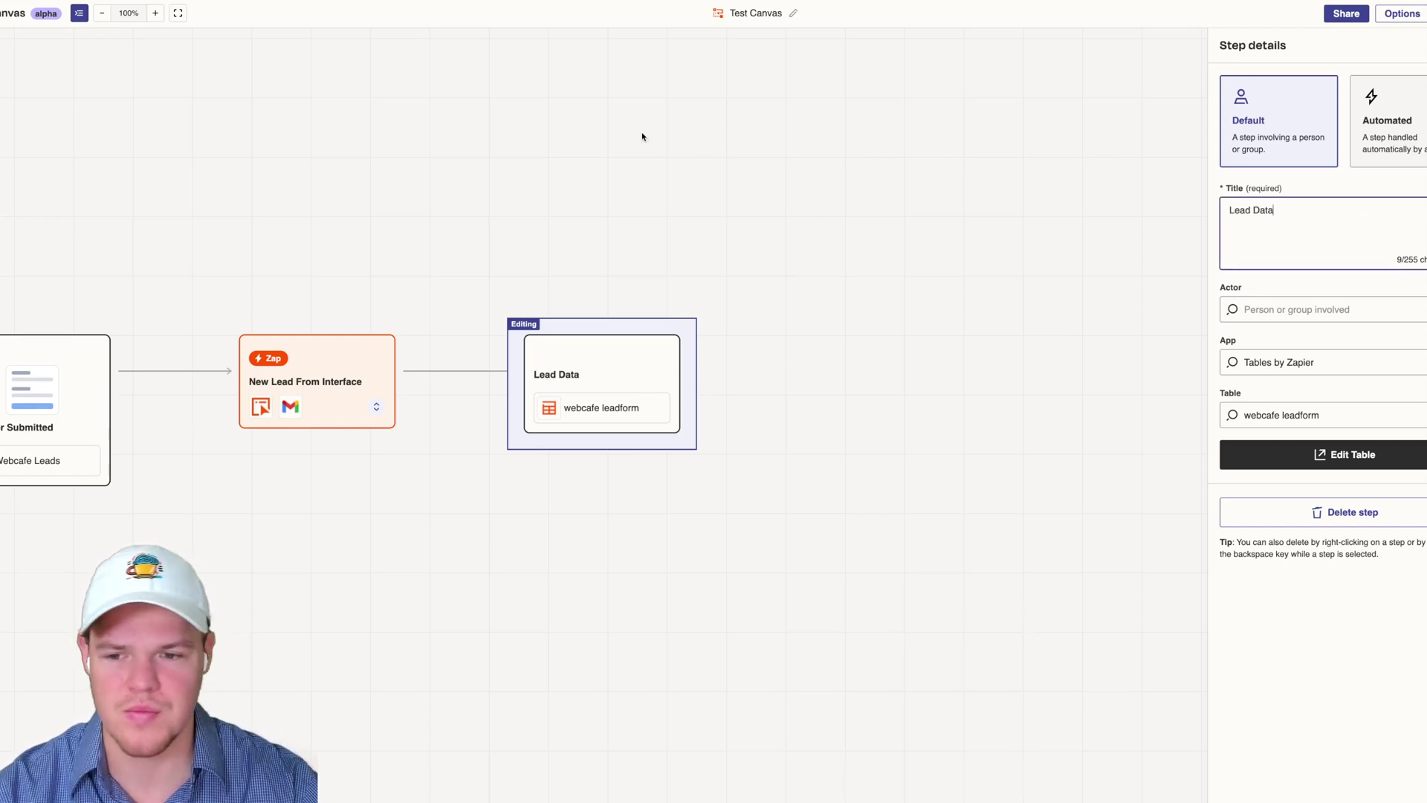
{"action": "left_click", "coordinate": [643, 137]}
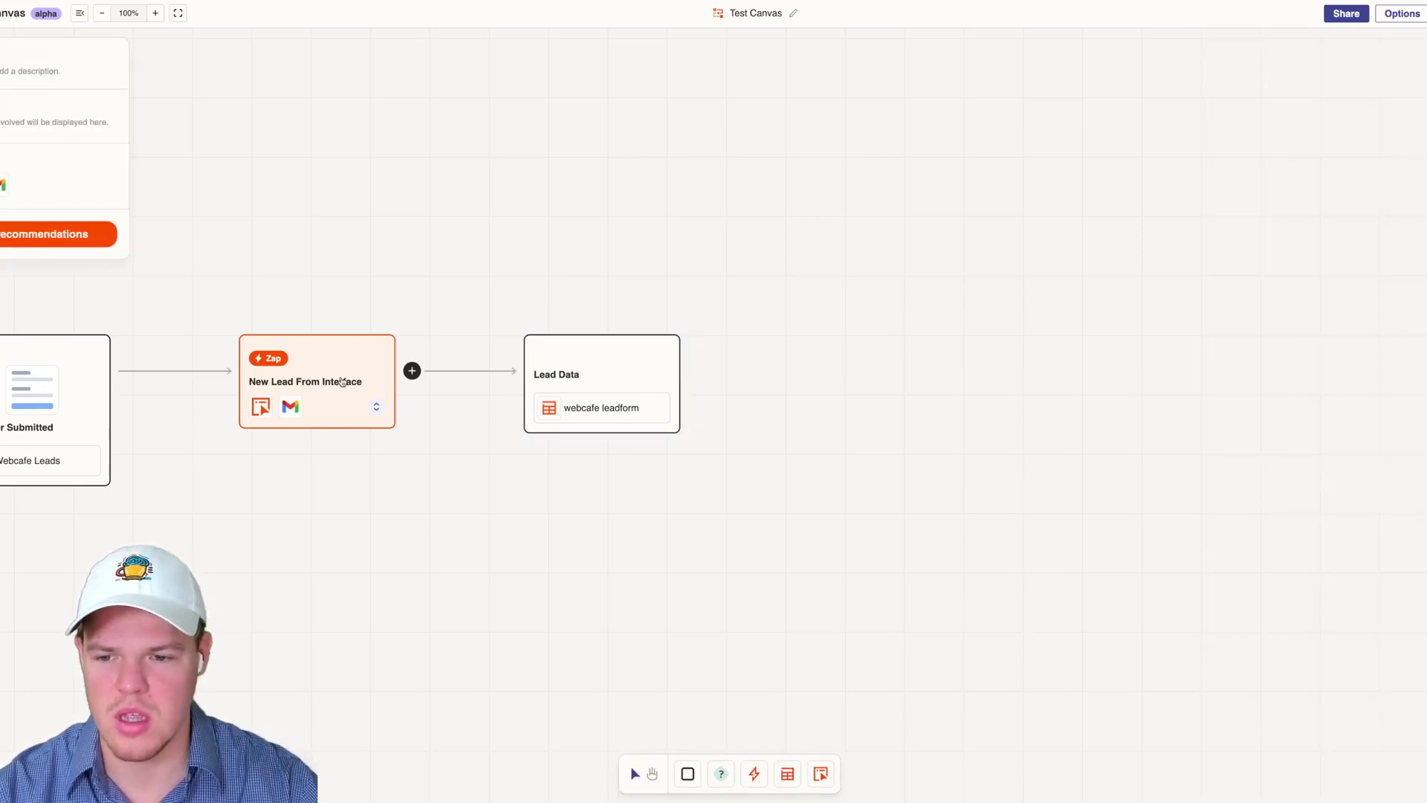
{"action": "left_click", "coordinate": [632, 371]}
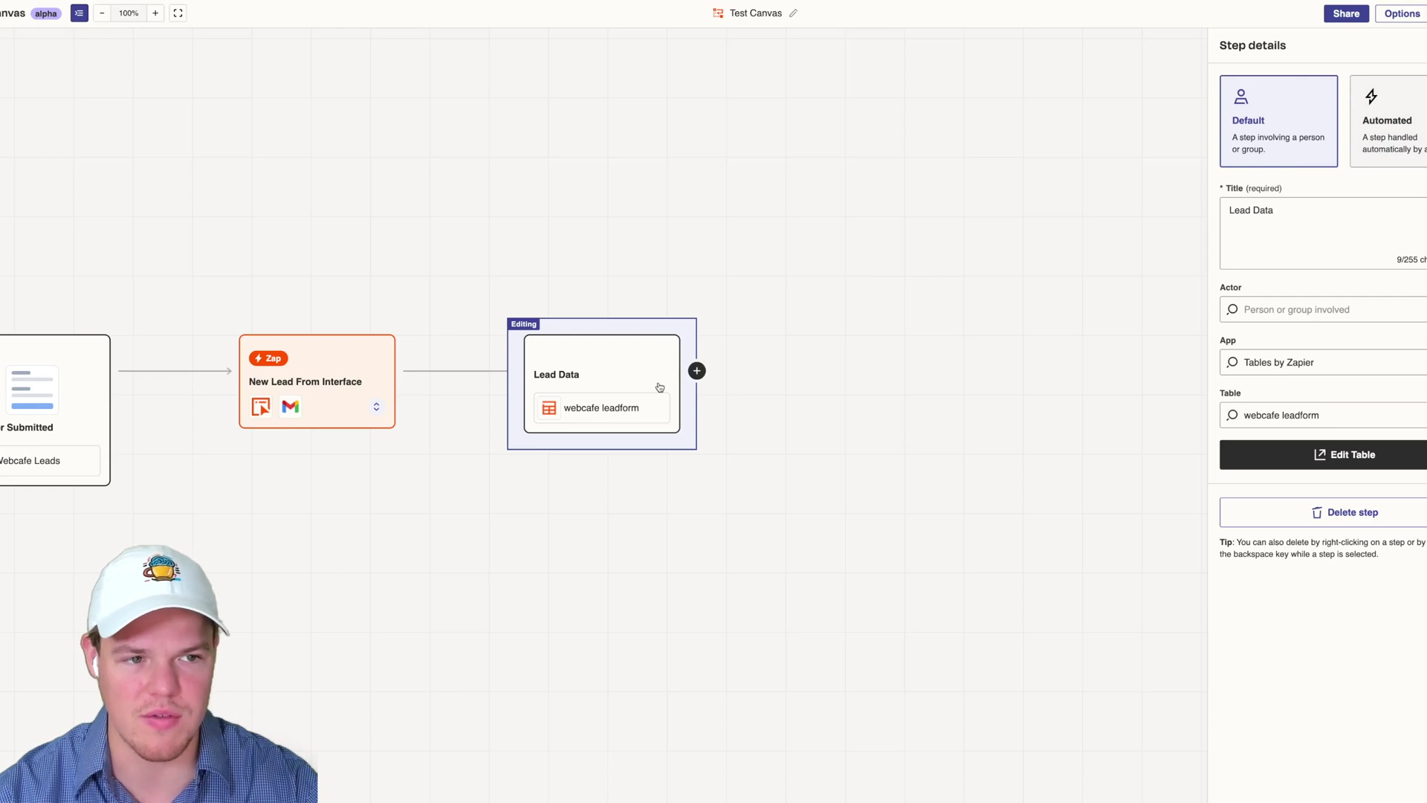
{"action": "left_click", "coordinate": [1403, 121]}
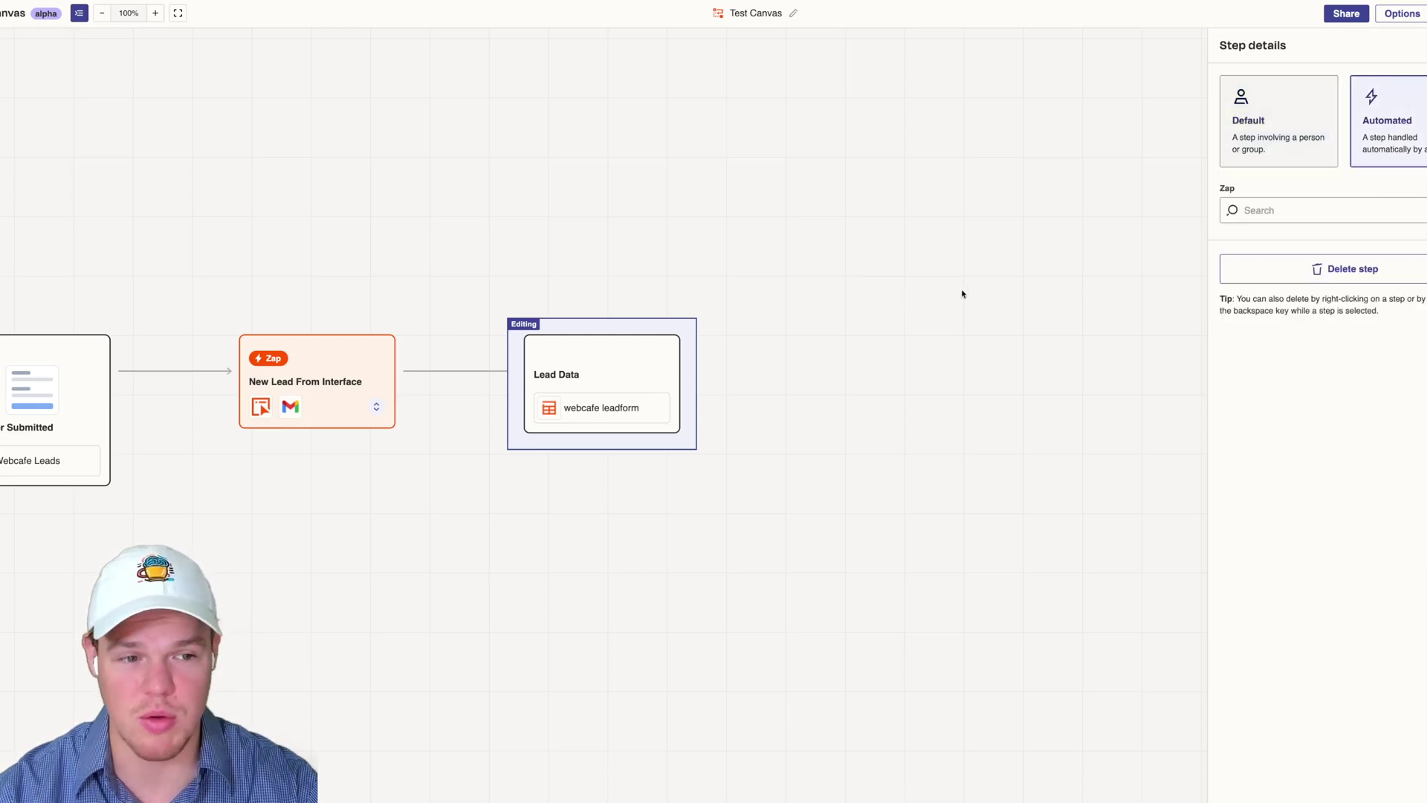
{"action": "left_click", "coordinate": [1278, 119]}
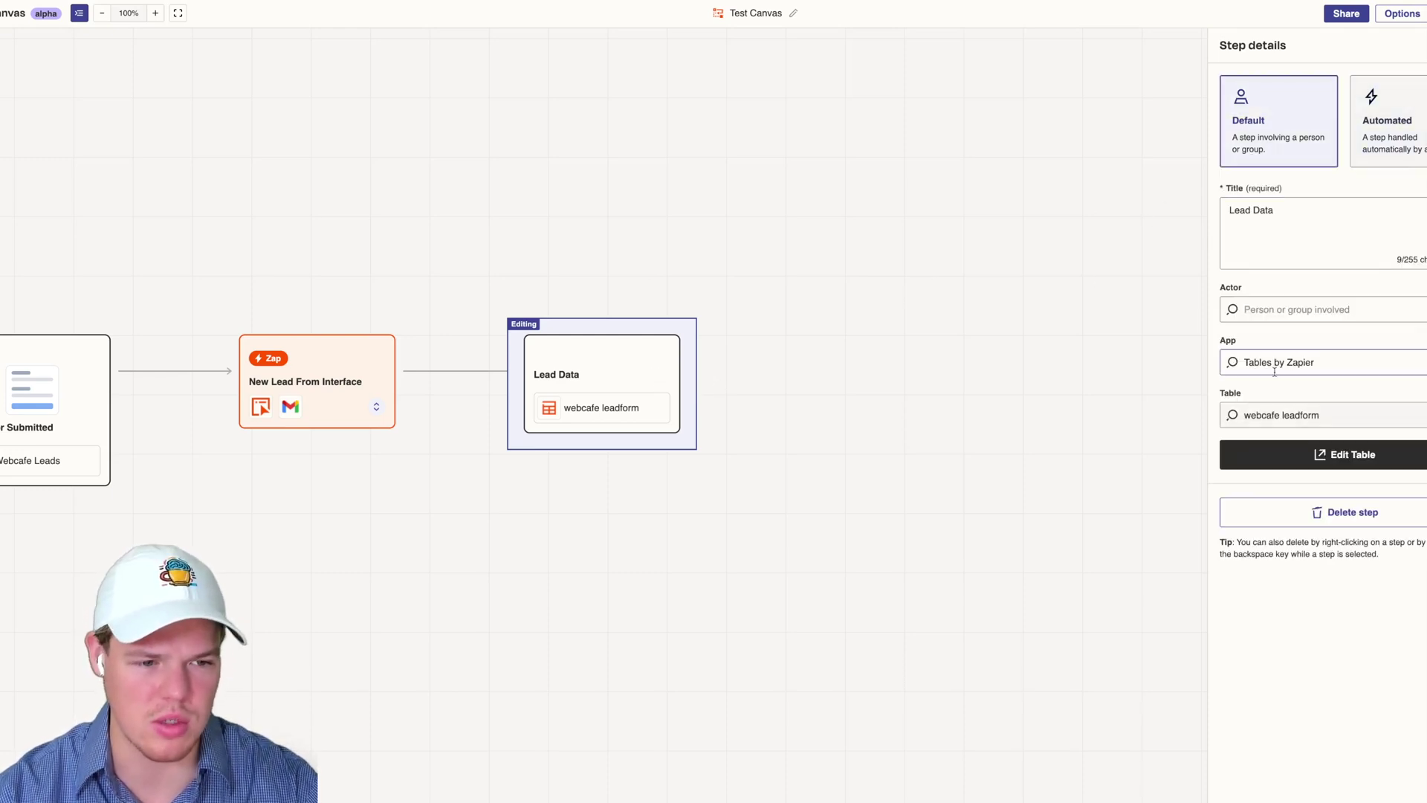
{"action": "left_click", "coordinate": [796, 369]}
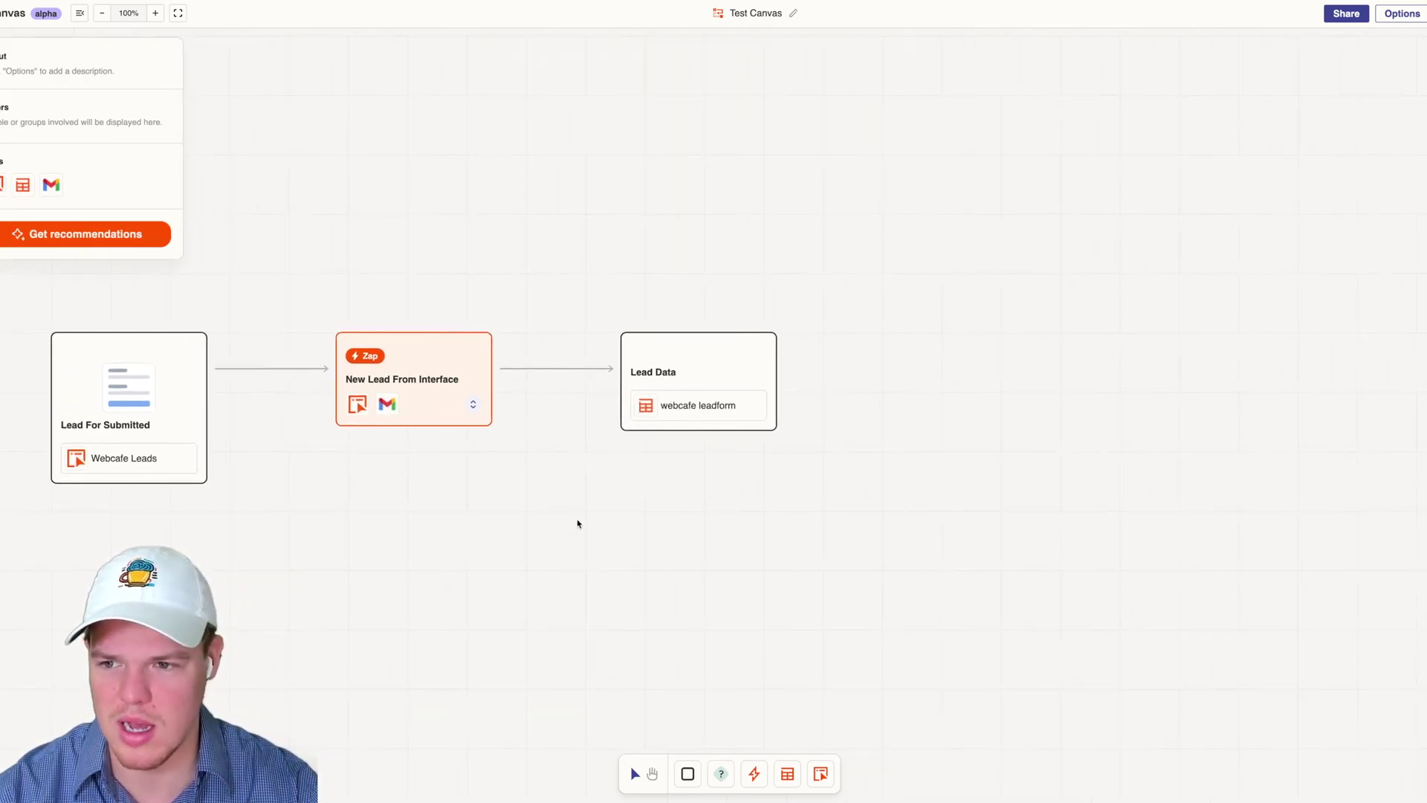
{"action": "scroll", "coordinate": [578, 523], "scroll_direction": "down", "scroll_amount": 5}
{"action": "scroll", "coordinate": [551, 519], "scroll_direction": "up", "scroll_amount": 3}
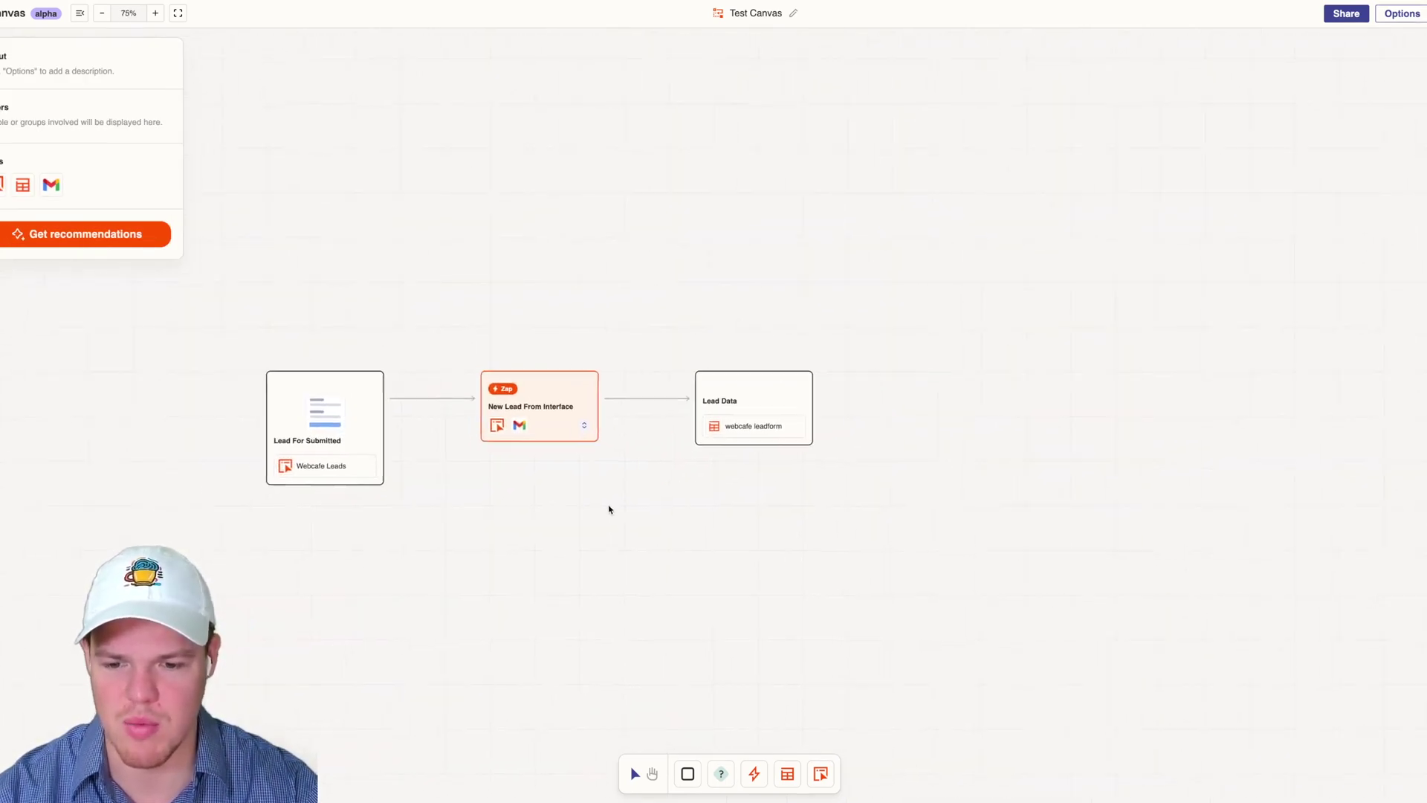
{"action": "scroll", "coordinate": [608, 509], "scroll_direction": "left", "scroll_amount": 2}
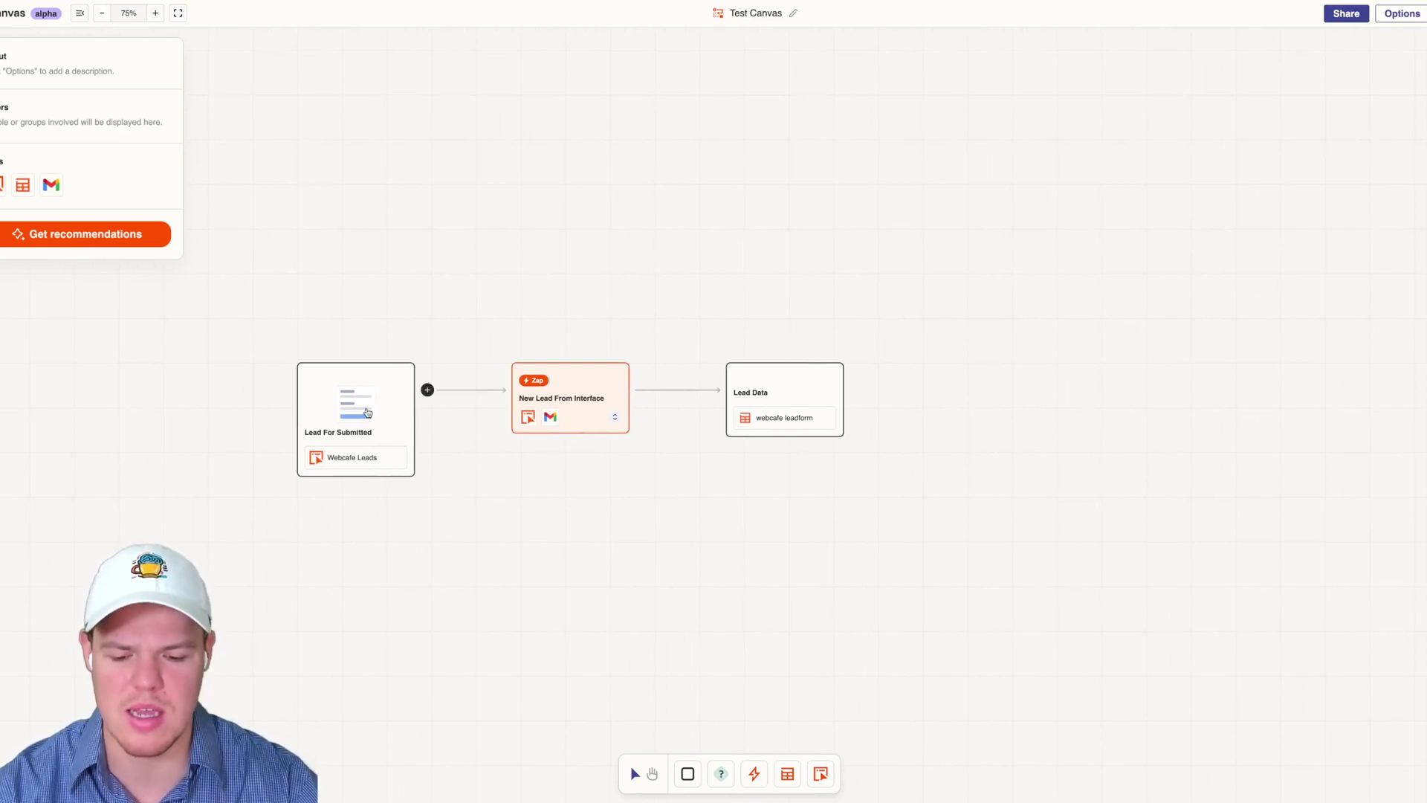
{"action": "scroll", "coordinate": [369, 414], "scroll_direction": "left", "scroll_amount": 5}
{"action": "scroll", "coordinate": [381, 409], "scroll_direction": "up", "scroll_amount": 3}
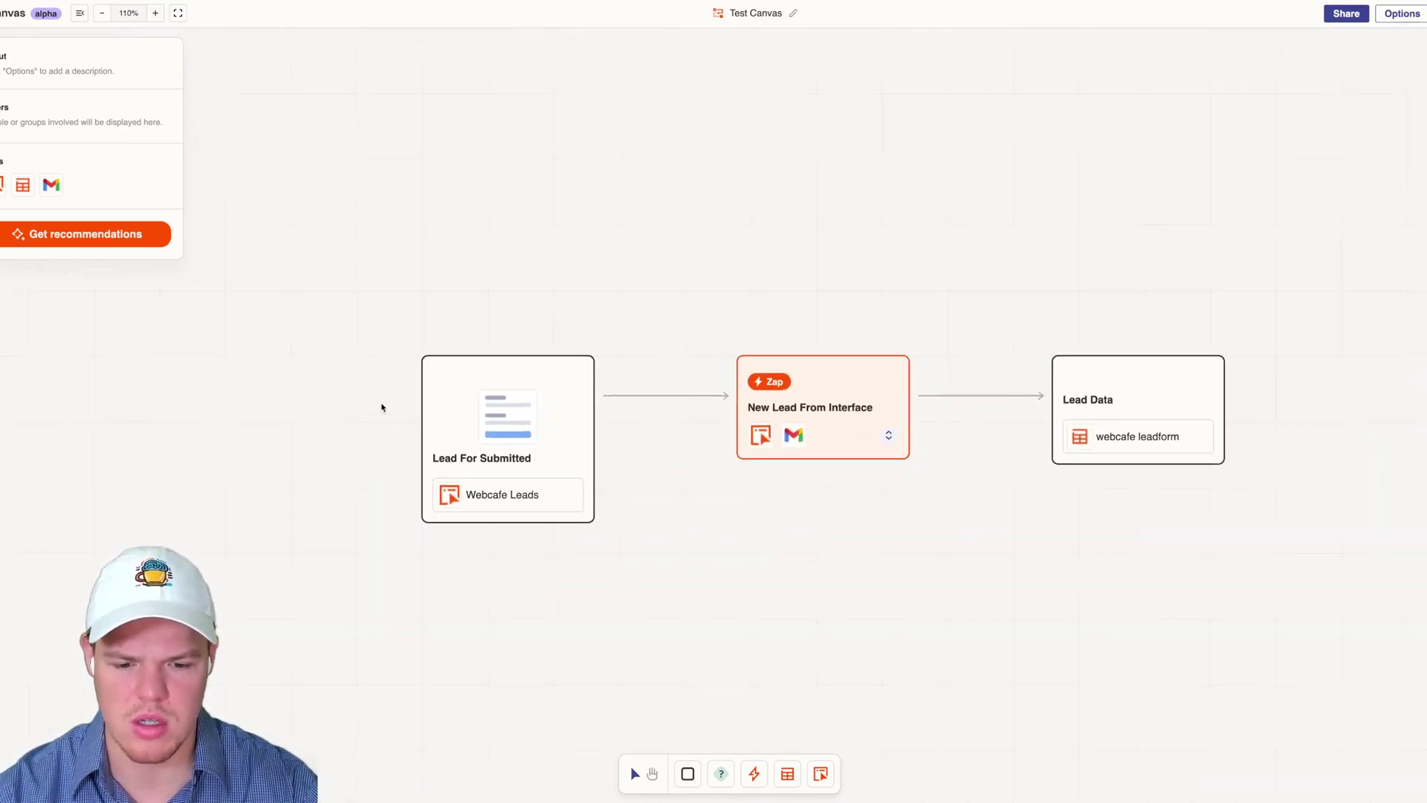
{"action": "scroll", "coordinate": [496, 428], "scroll_direction": "right", "scroll_amount": 2}
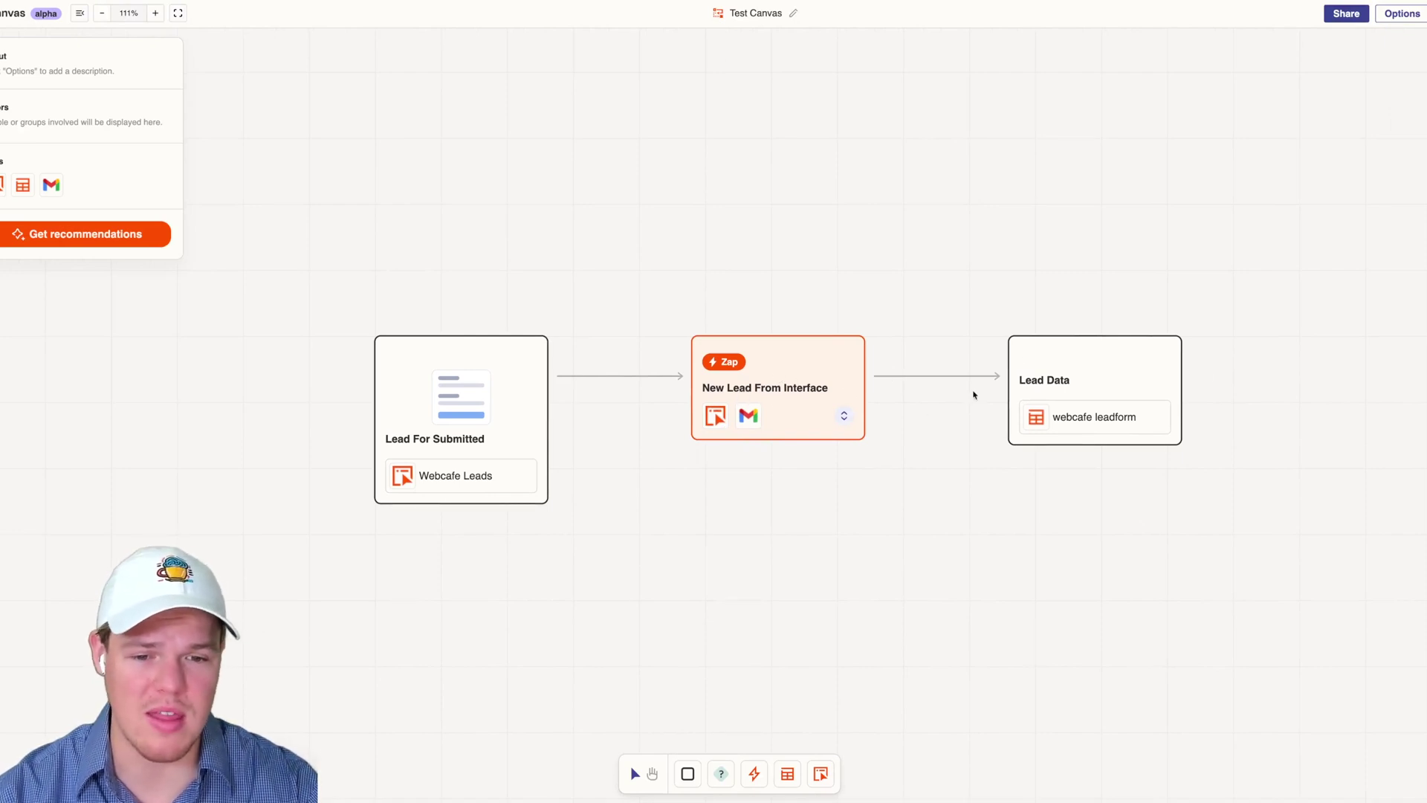
{"action": "scroll", "coordinate": [1030, 391], "scroll_direction": "right", "scroll_amount": 2}
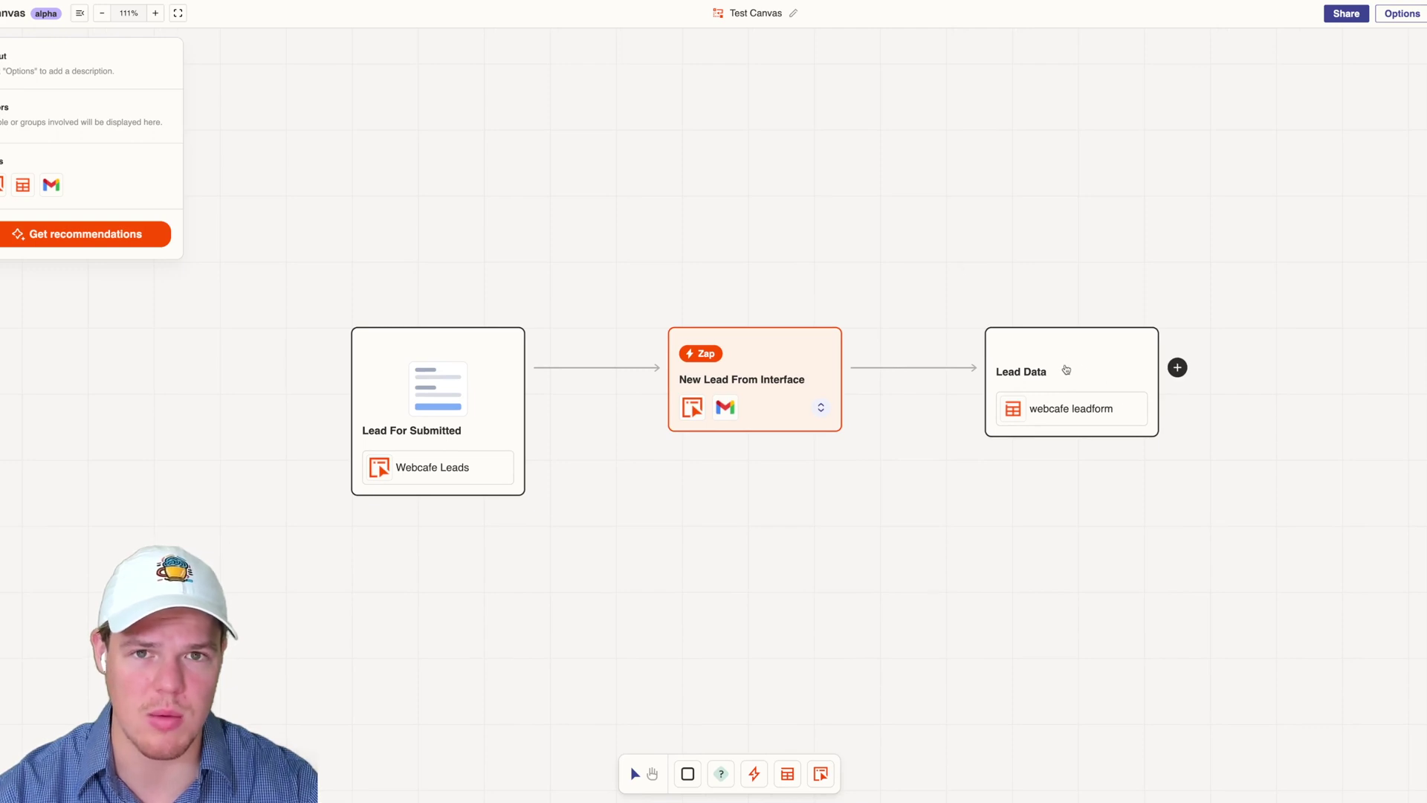
{"action": "left_click", "coordinate": [1177, 367]}
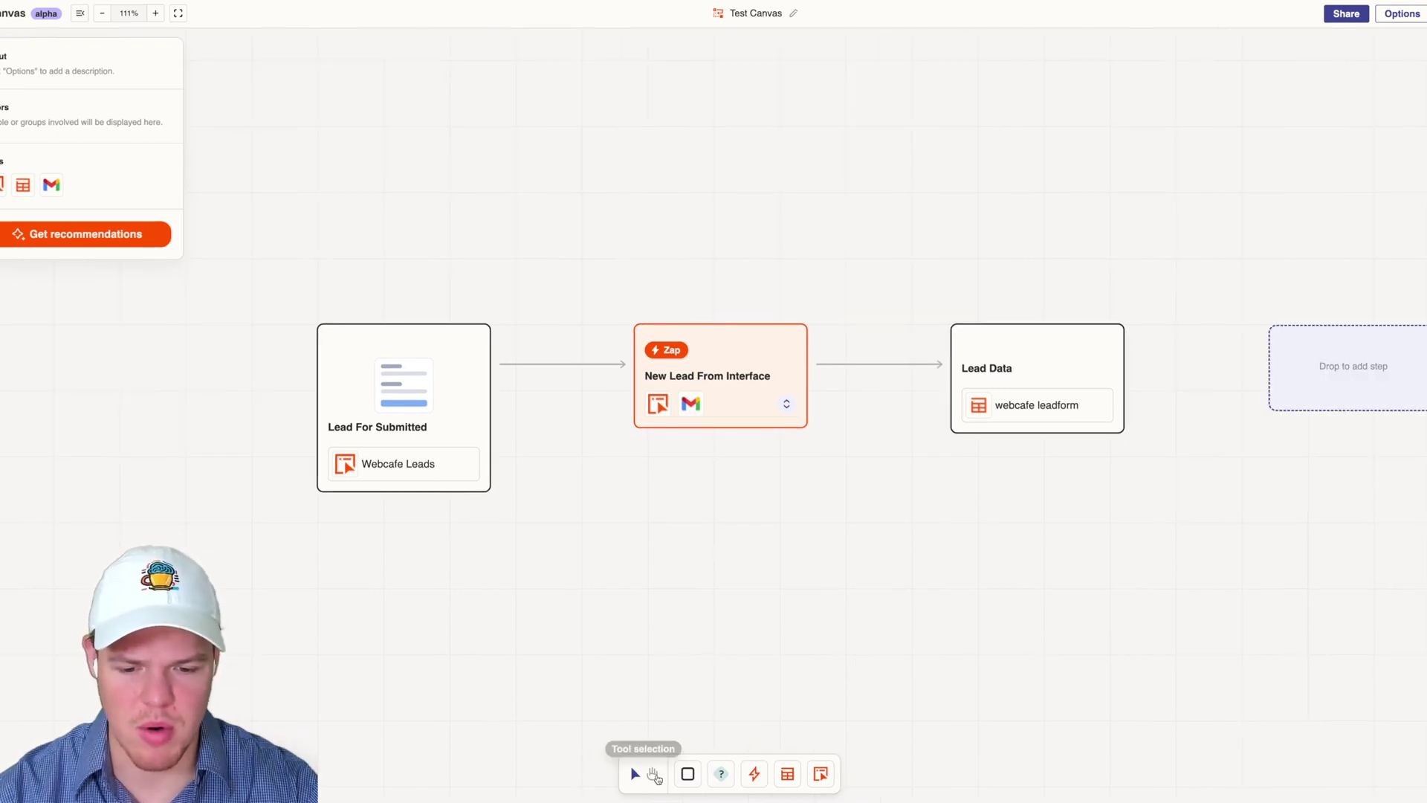
Drop a two-path decision from the Paths tool after Lead Data.
{"action": "left_click_drag", "start_coordinate": [820, 773], "coordinate": [803, 706]}
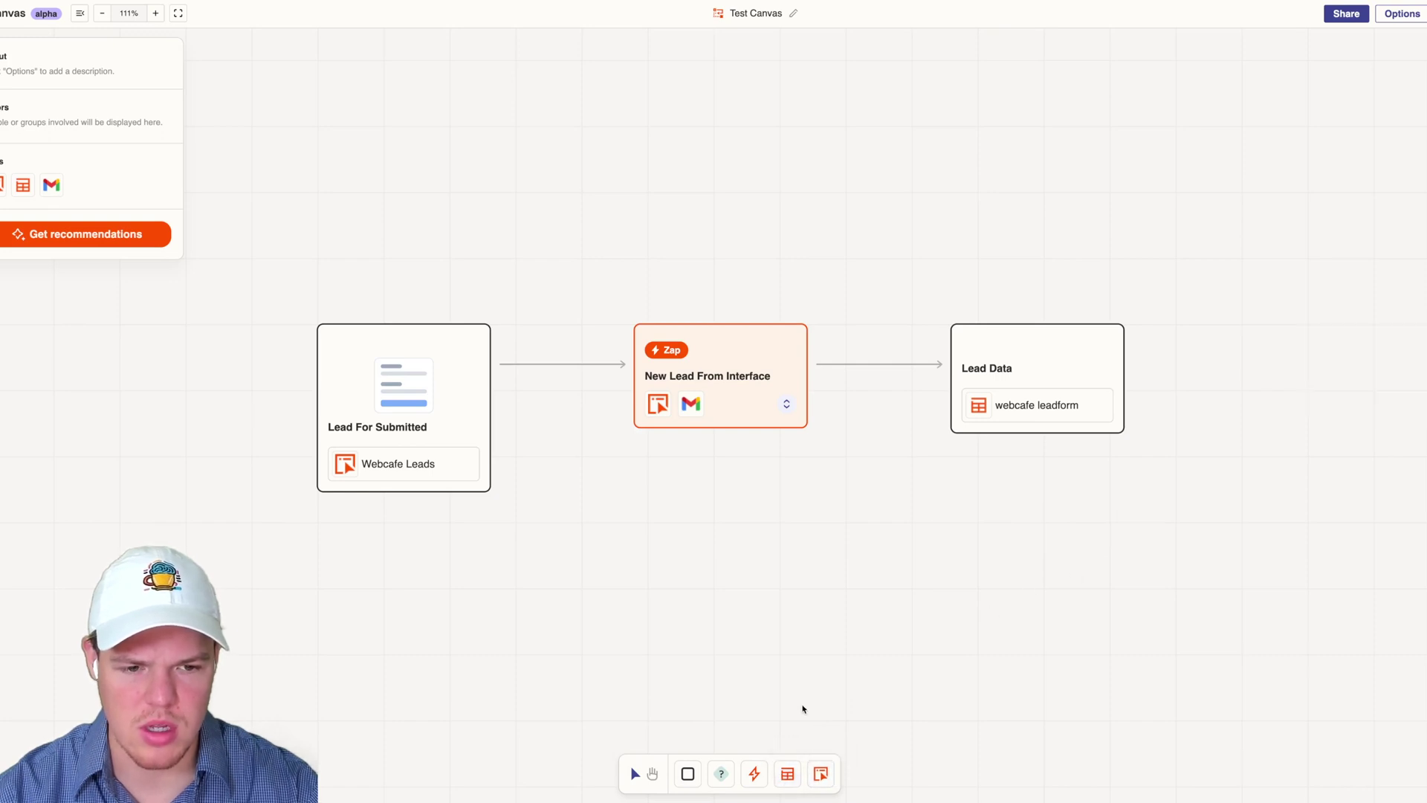
{"action": "left_click_drag", "start_coordinate": [754, 773], "coordinate": [1235, 418]}
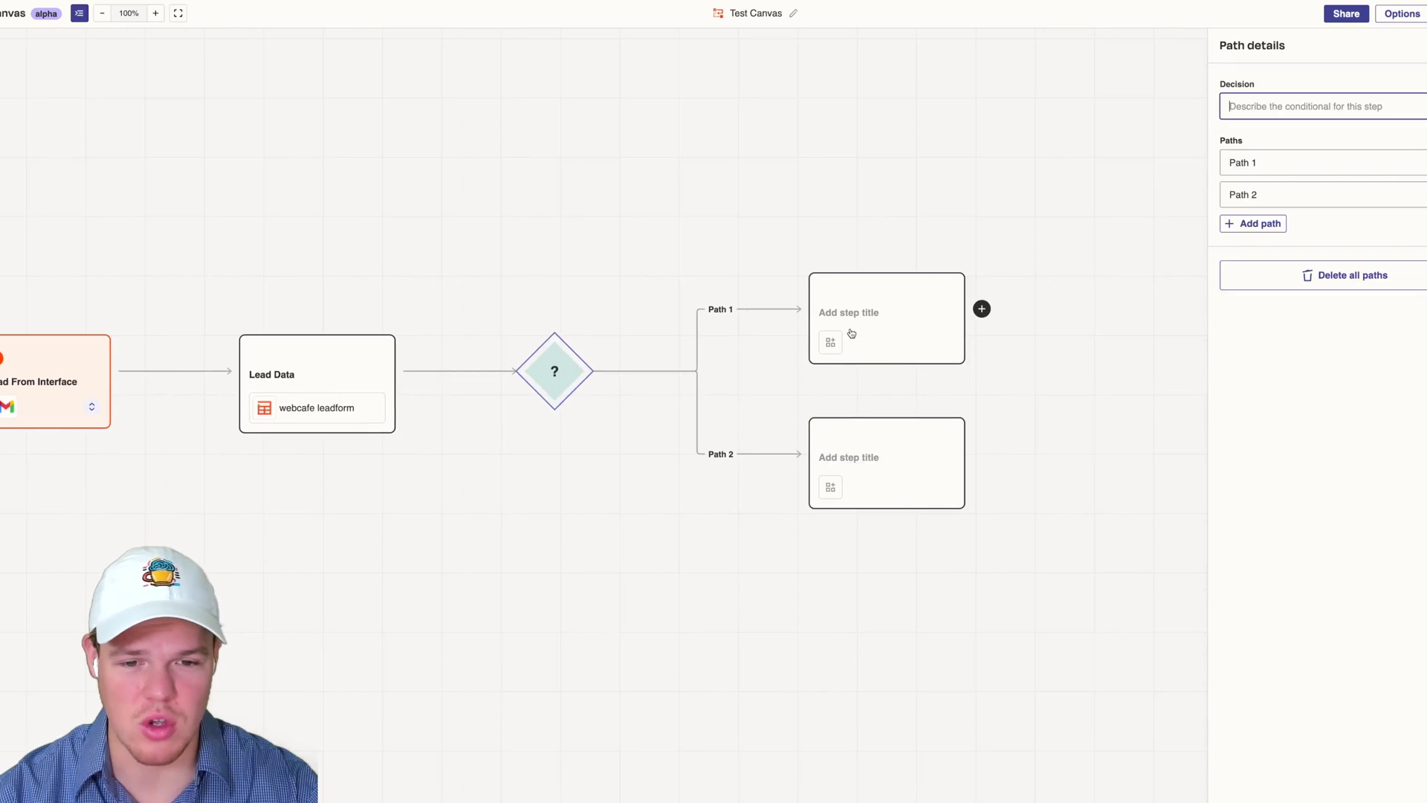
{"action": "left_click", "coordinate": [1088, 242]}
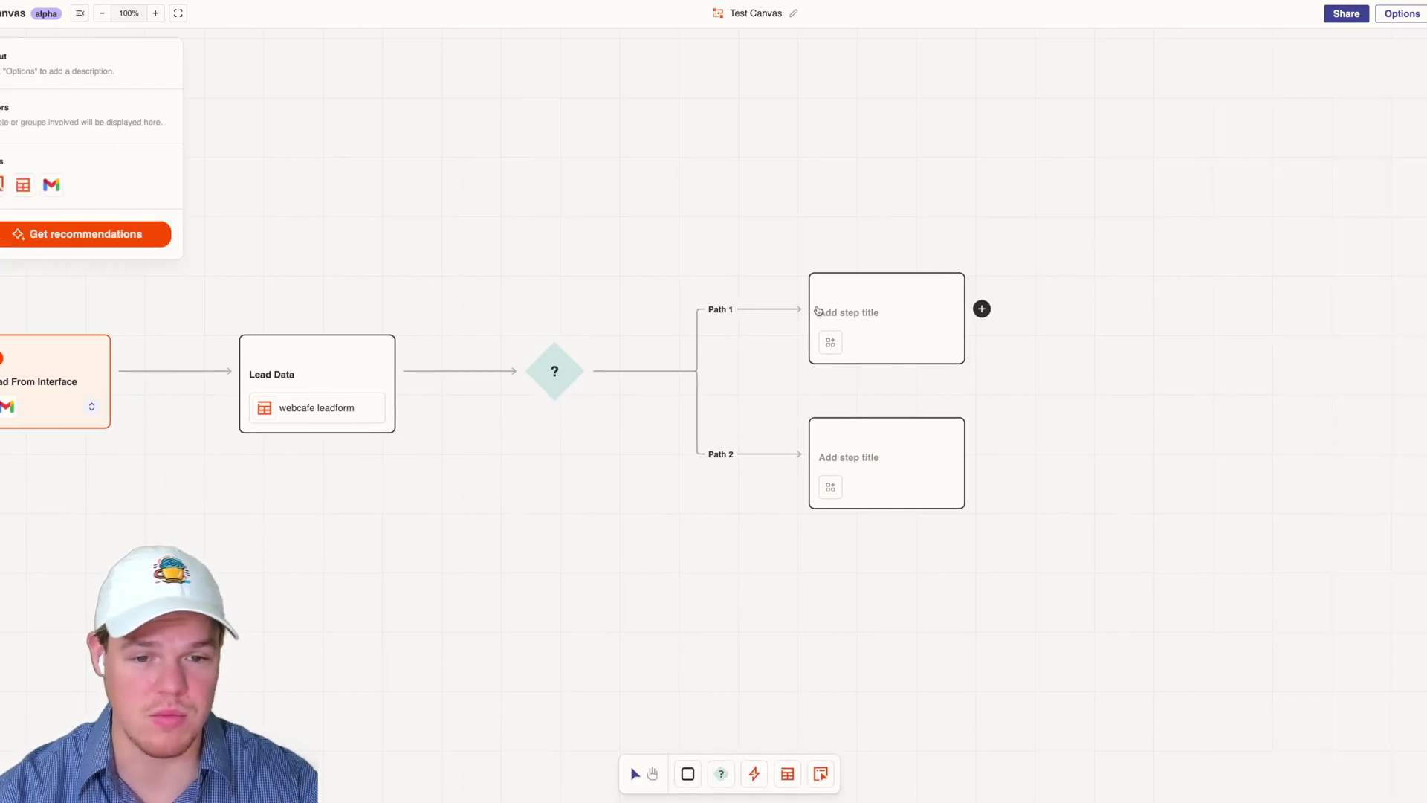
{"action": "left_click", "coordinate": [820, 310]}
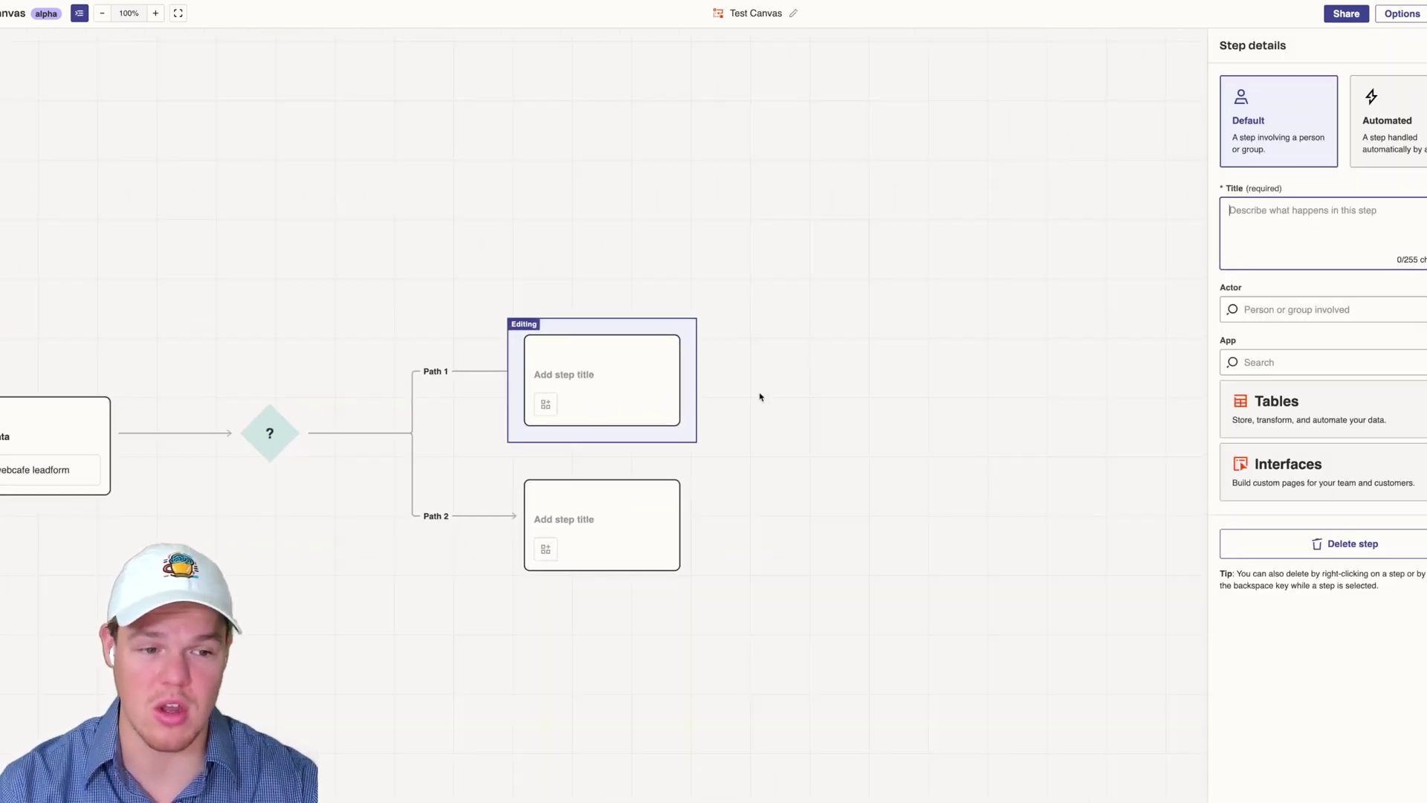
{"action": "left_click", "coordinate": [286, 433]}
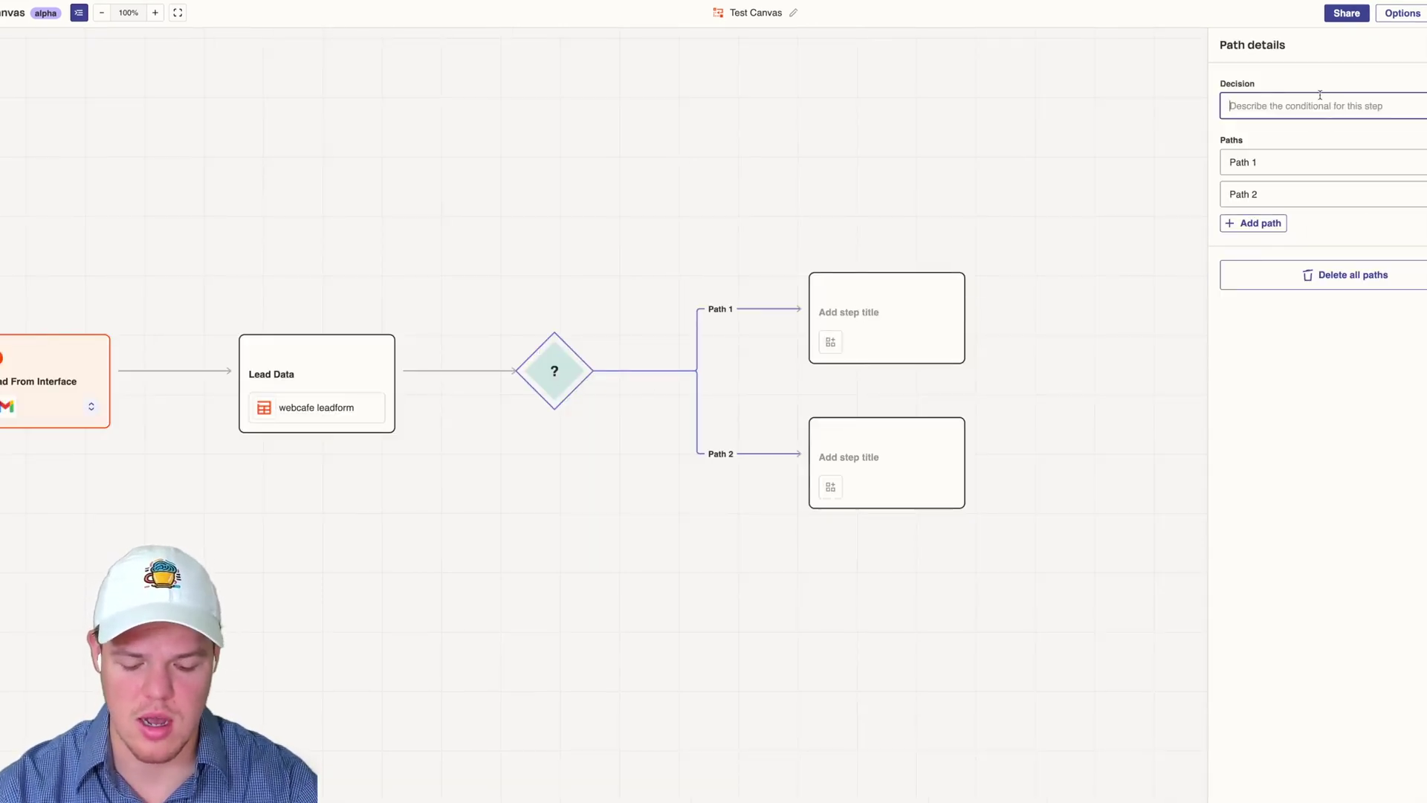
Name the decision 'Business Size' and rename its paths '<10' and '20>'.
{"action": "type", "text": "Busin"}
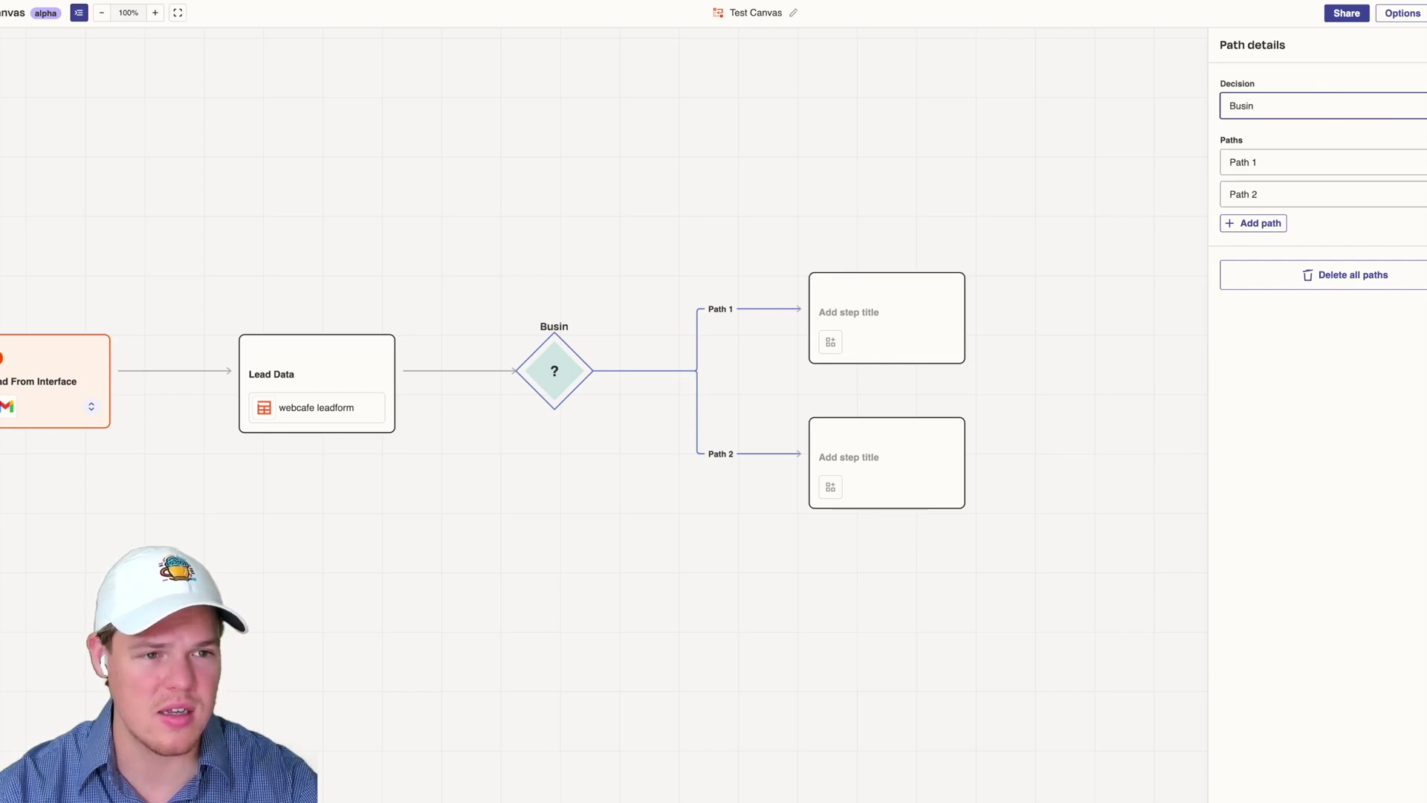
{"action": "type", "text": "ess Size"}
{"action": "double_click", "coordinate": [1281, 159]}
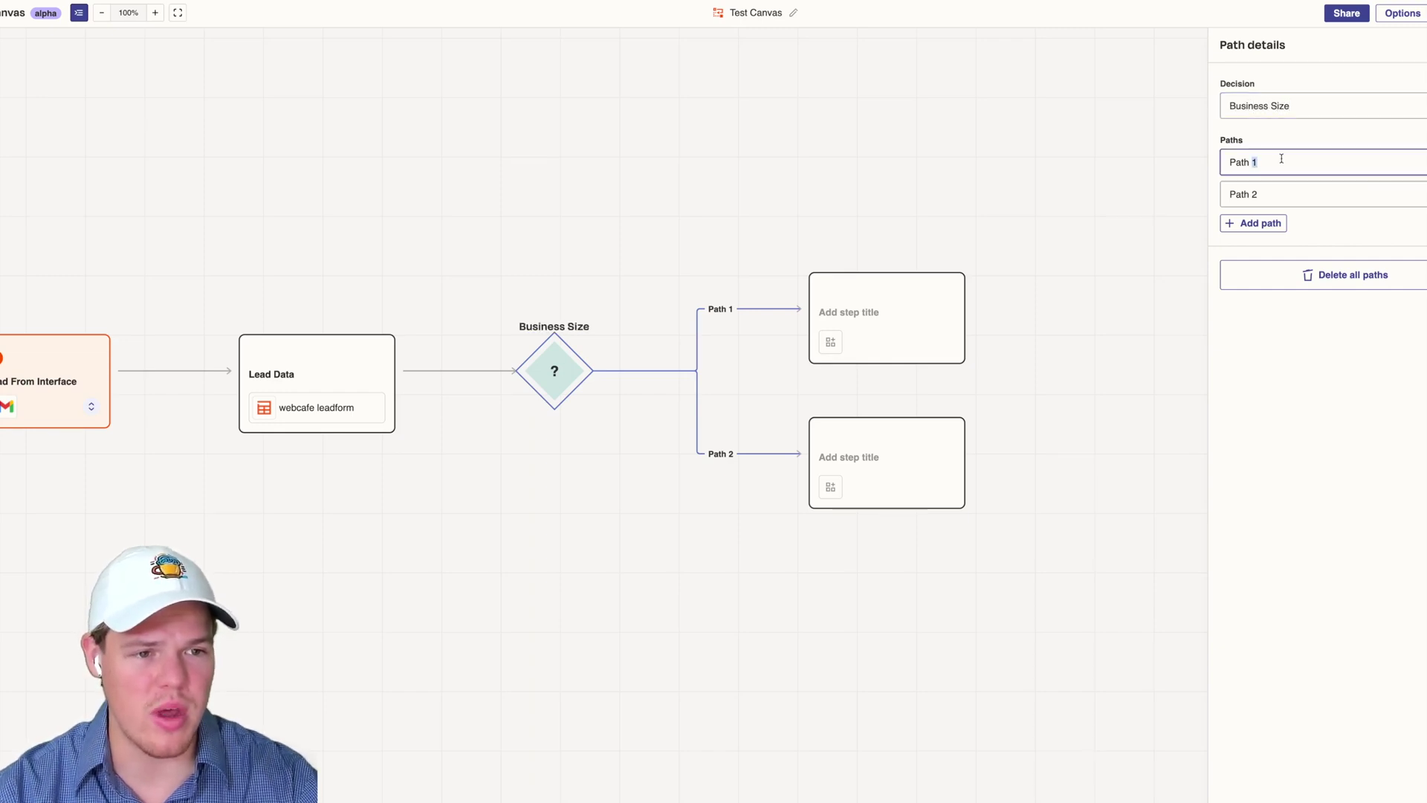
{"action": "triple_click", "coordinate": [1282, 159]}
{"action": "type", "text": "<10"}
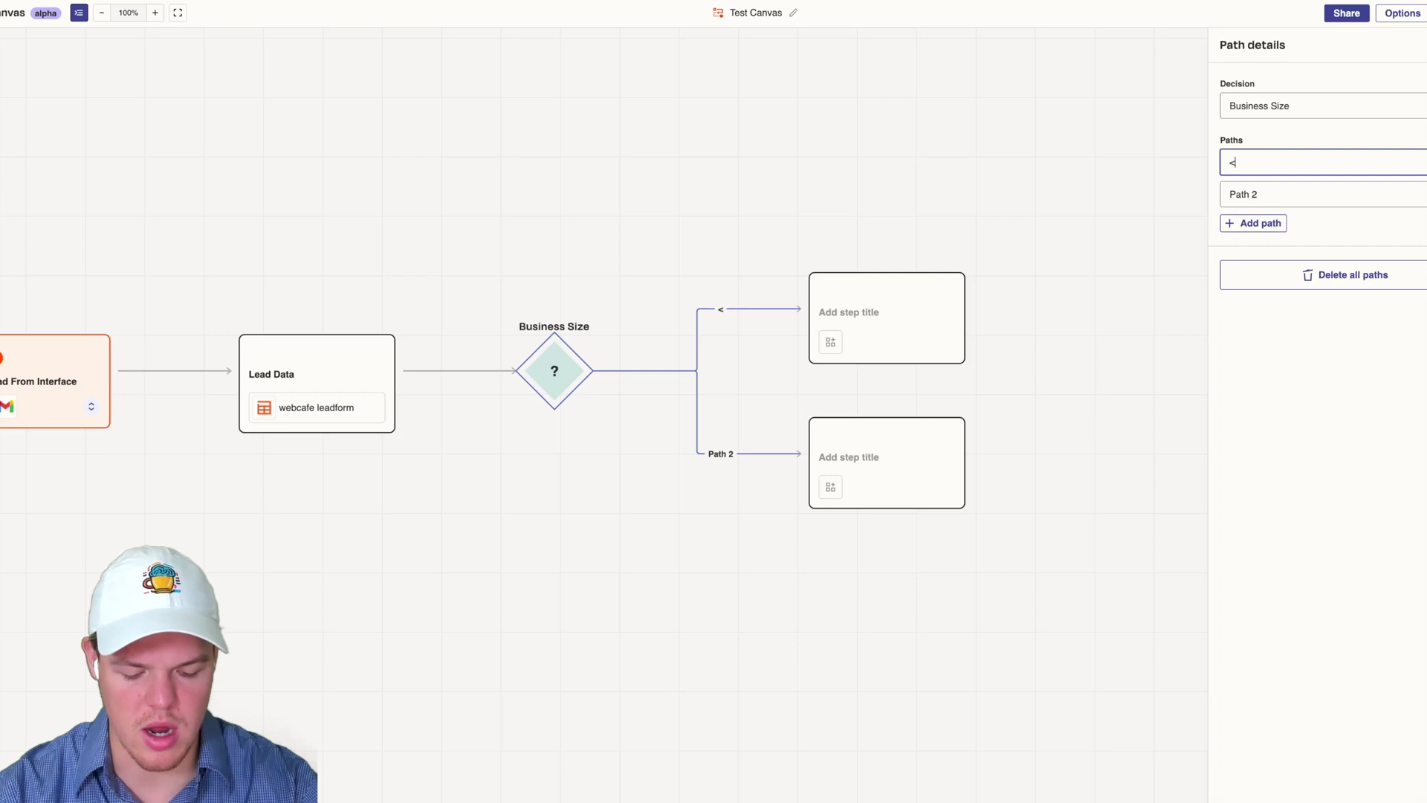
{"action": "triple_click", "coordinate": [1270, 189]}
{"action": "key", "text": "BackSpace"}
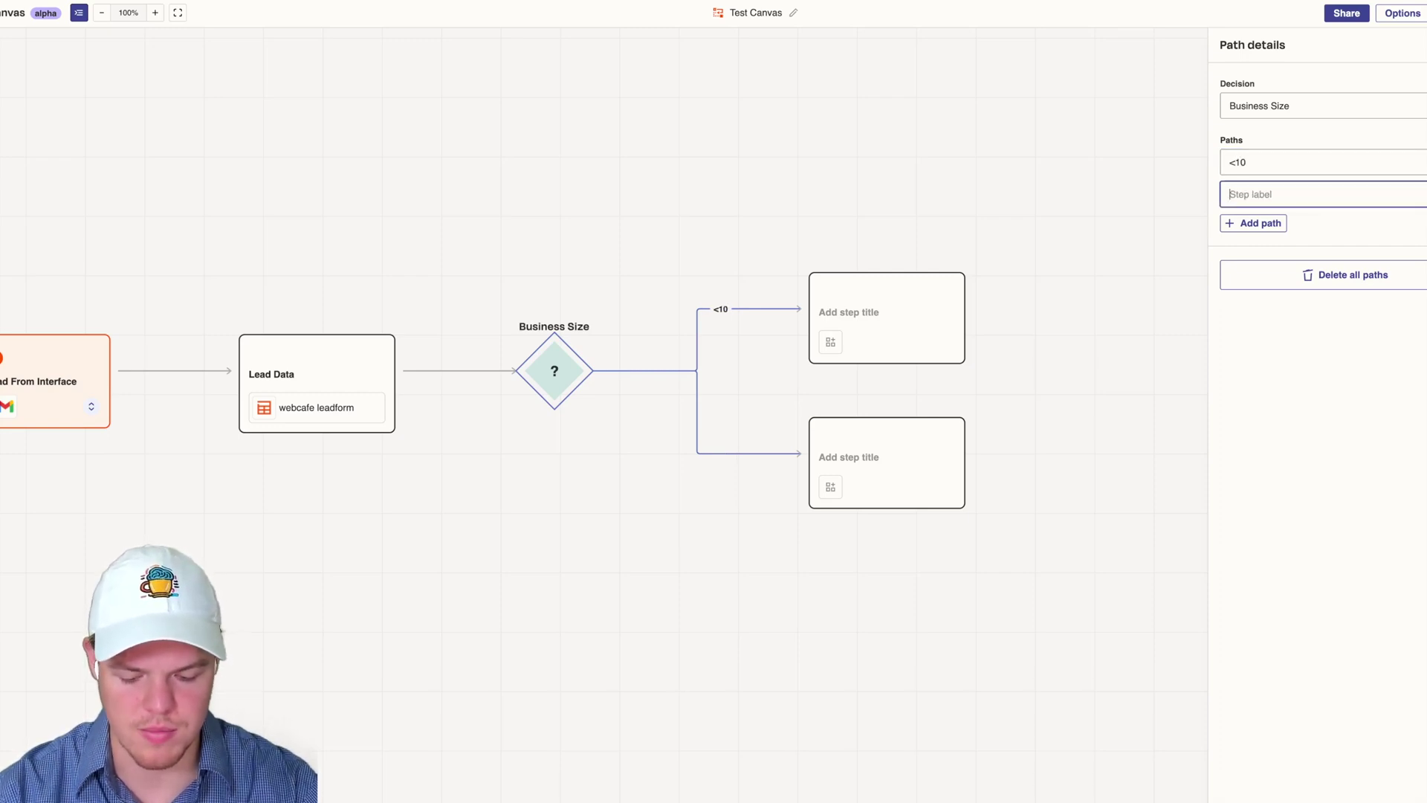
{"action": "type", "text": "20>"}
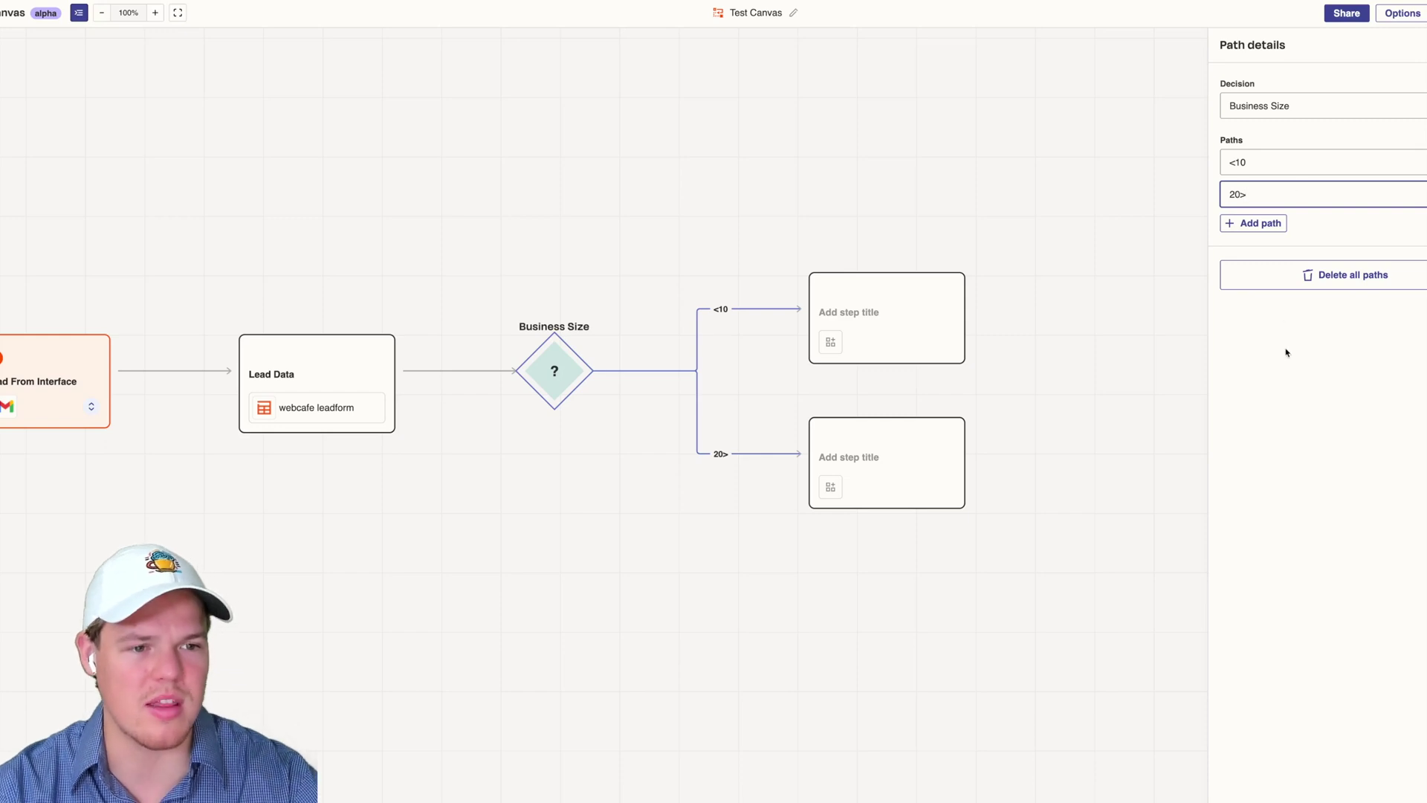
{"action": "left_click", "coordinate": [1287, 352]}
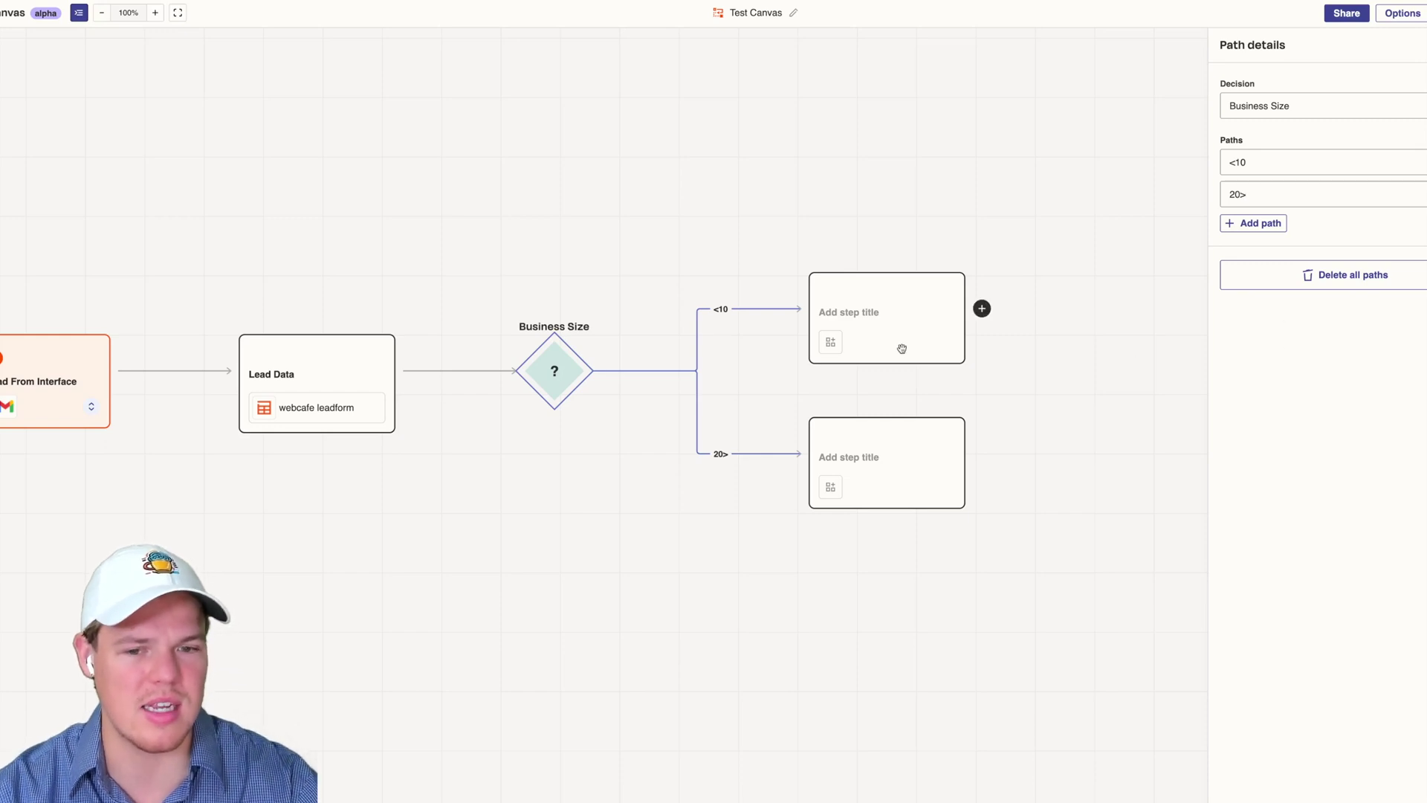
{"action": "left_click", "coordinate": [863, 302]}
{"action": "left_click", "coordinate": [627, 525]}
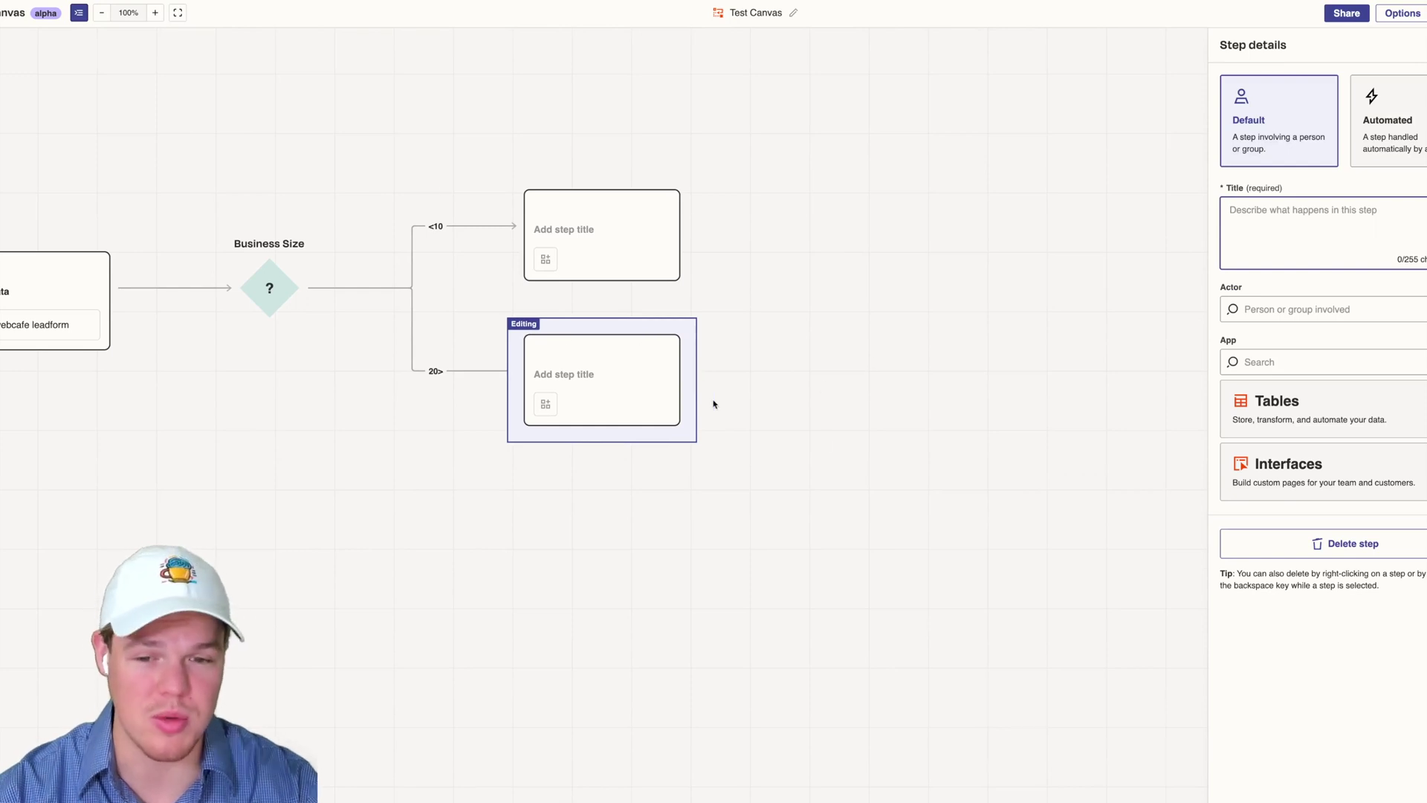
Zoom out to 72% and pan until the whole map from Lead For Submitted shows.
{"action": "left_click", "coordinate": [971, 533]}
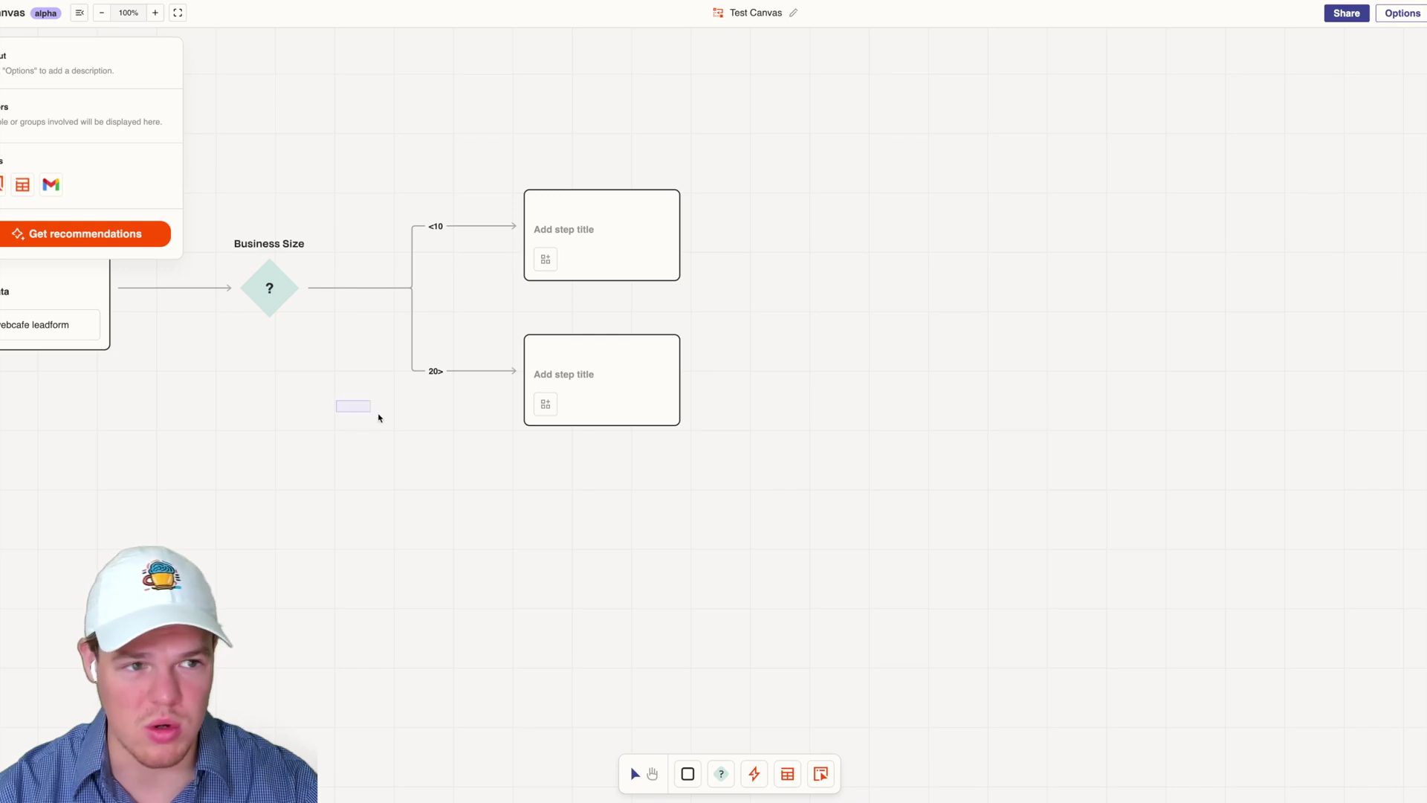
{"action": "scroll", "coordinate": [456, 429], "scroll_direction": "left", "scroll_amount": 5}
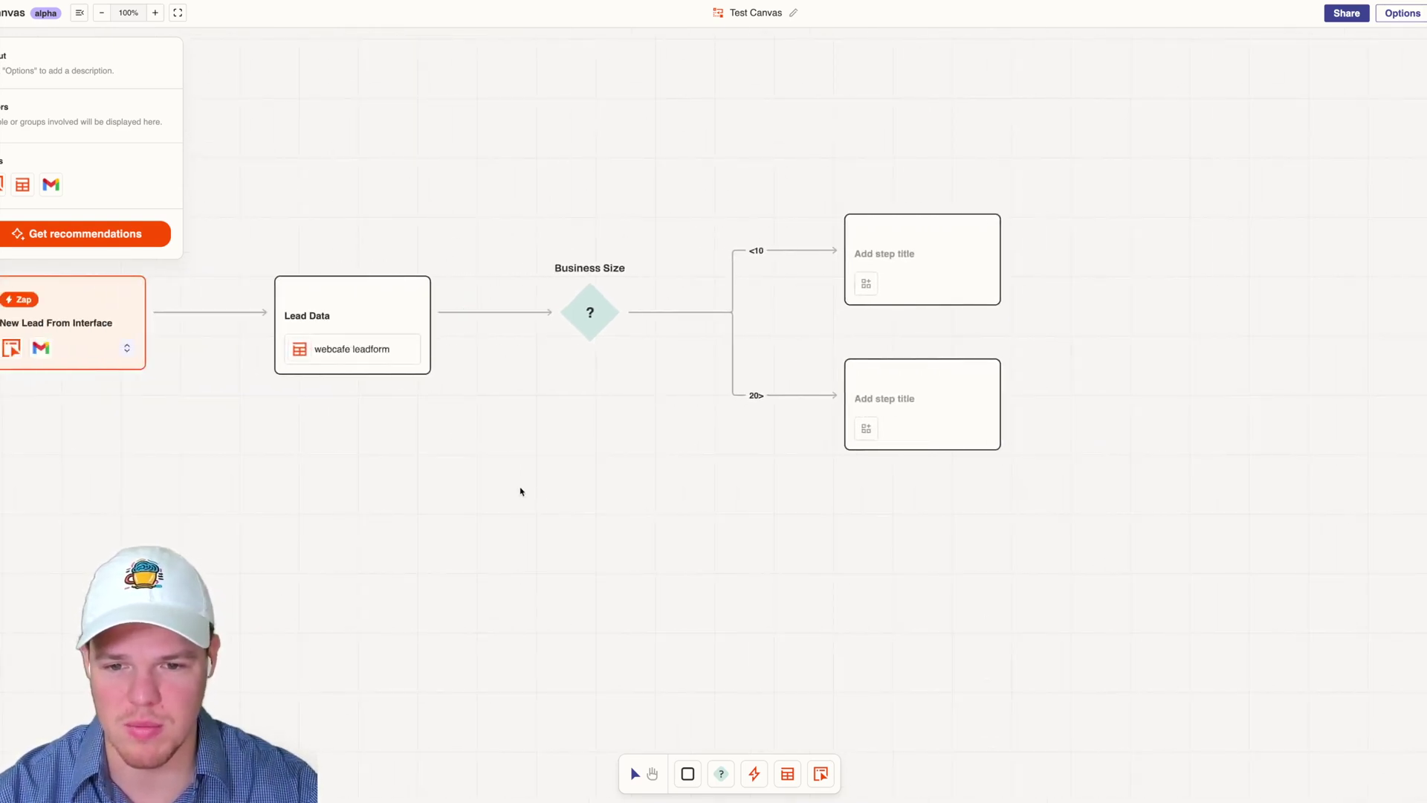
{"action": "scroll", "coordinate": [563, 504], "scroll_direction": "down", "scroll_amount": 3}
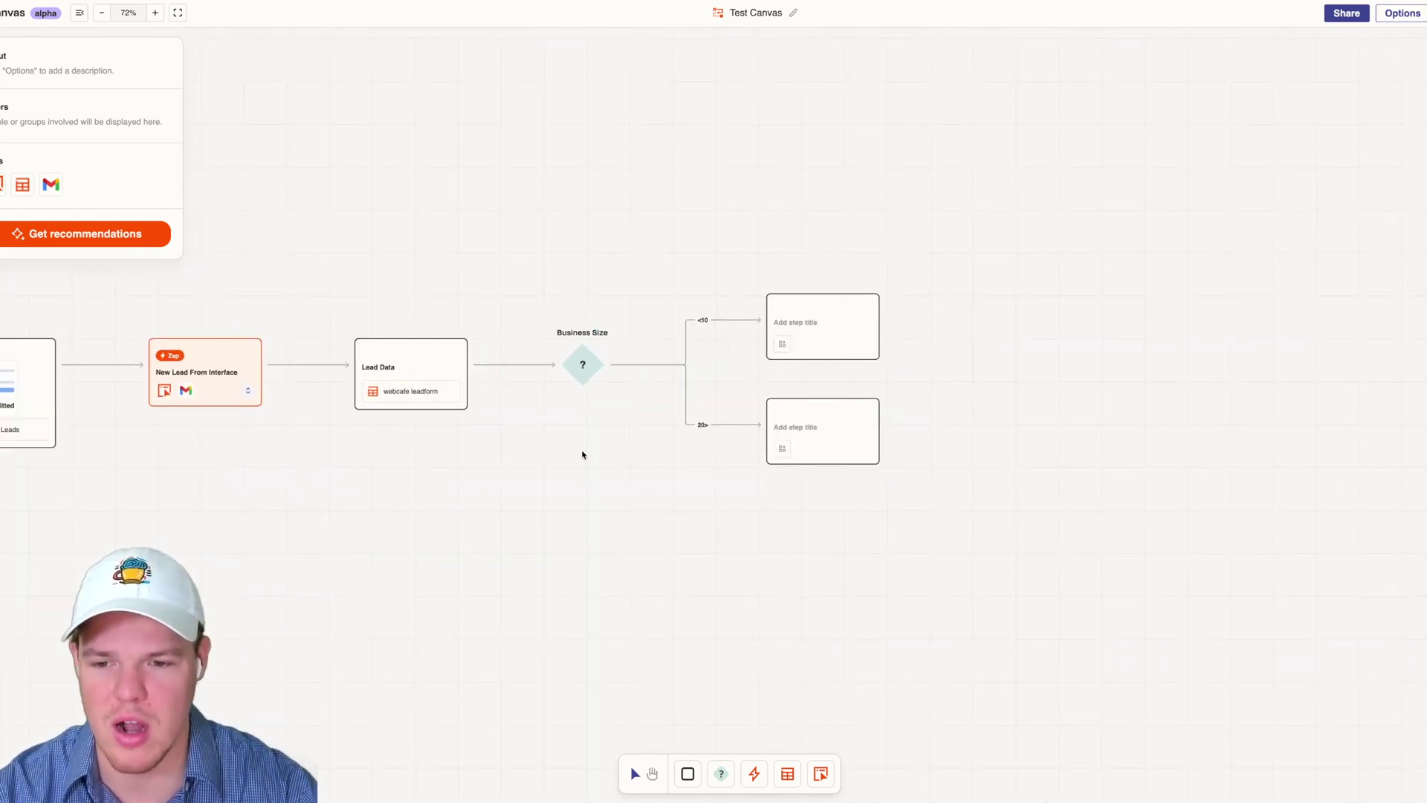
{"action": "scroll", "coordinate": [617, 457], "scroll_direction": "left", "scroll_amount": 5}
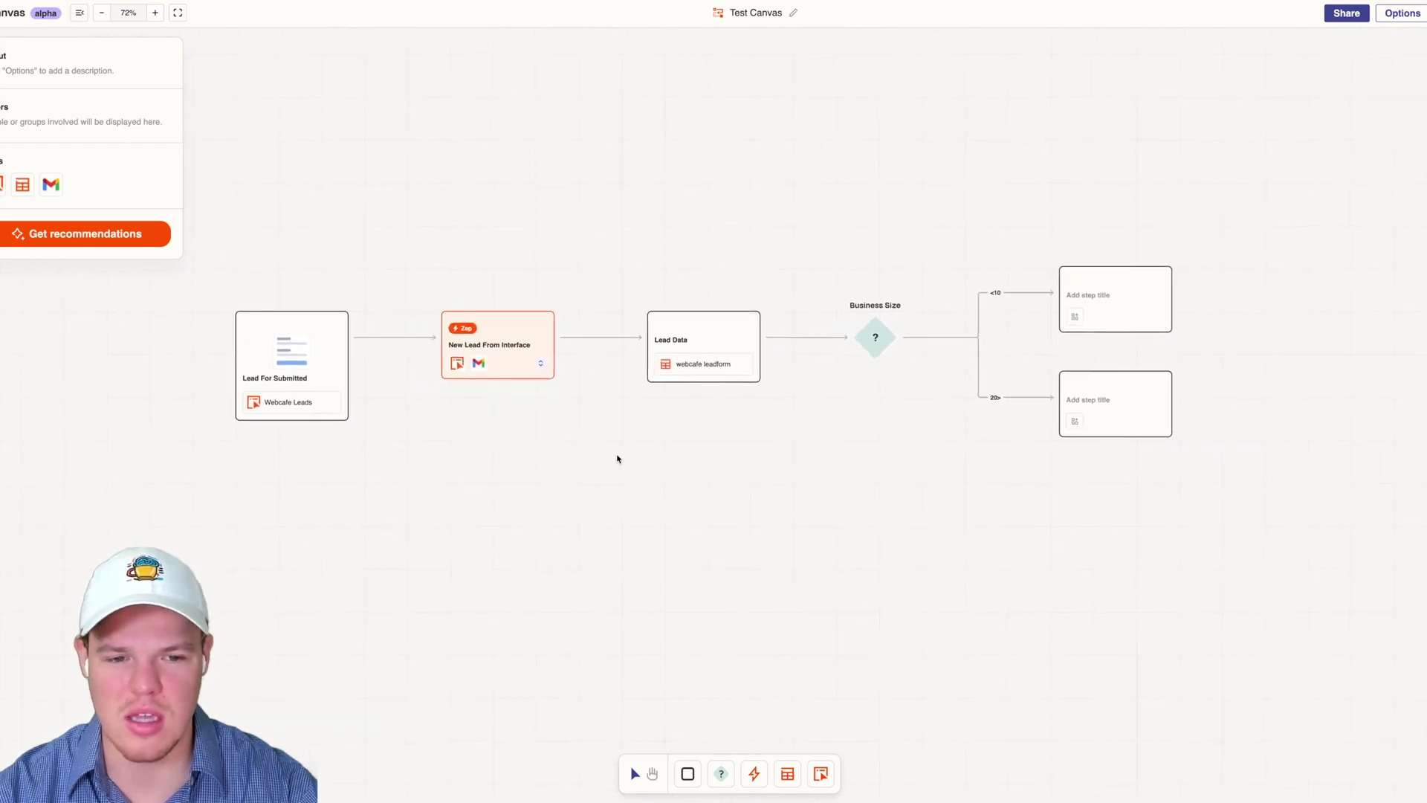
{"action": "scroll", "coordinate": [617, 459], "scroll_direction": "left", "scroll_amount": 1}
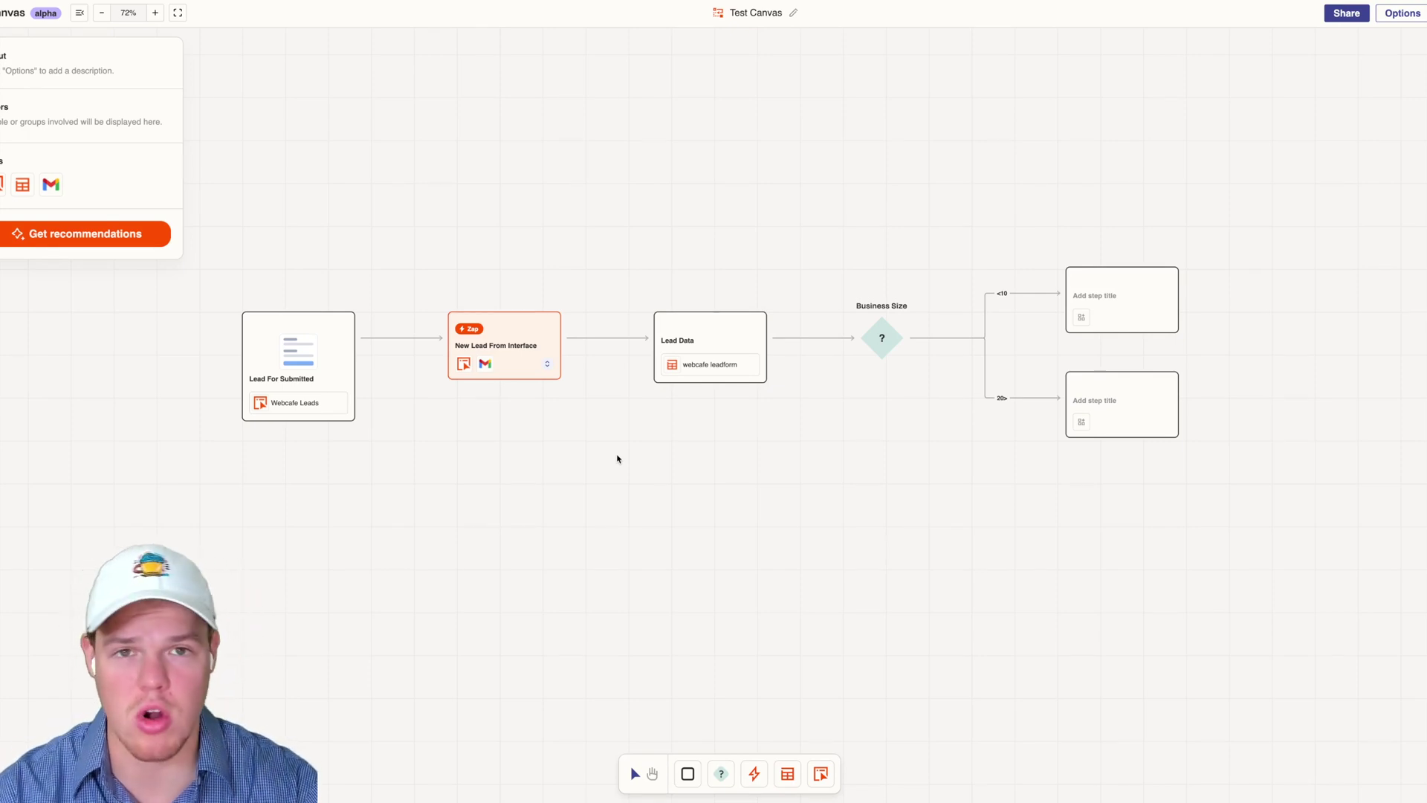
{"action": "scroll", "coordinate": [617, 458], "scroll_direction": "up", "scroll_amount": 3}
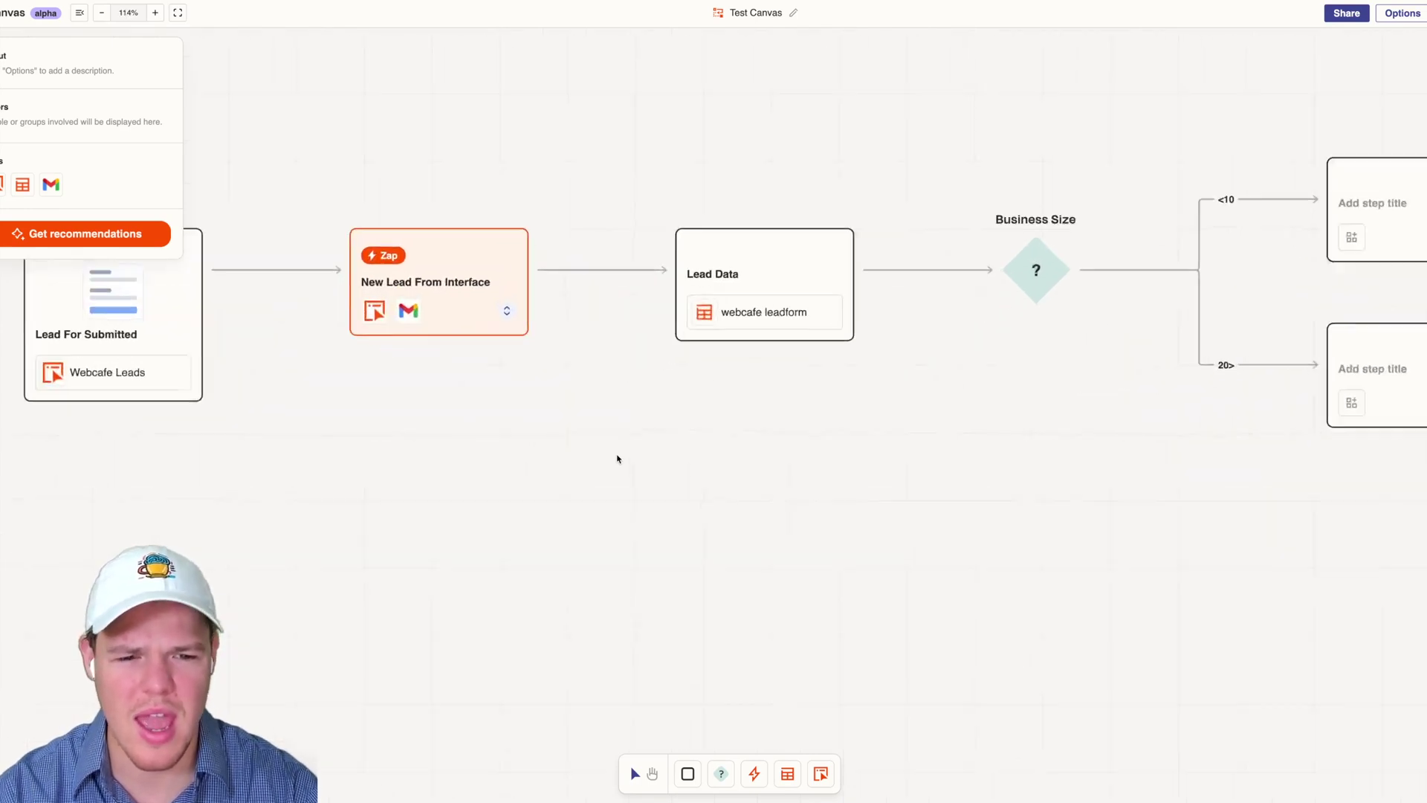
{"action": "scroll", "coordinate": [617, 458], "scroll_direction": "up", "scroll_amount": 2}
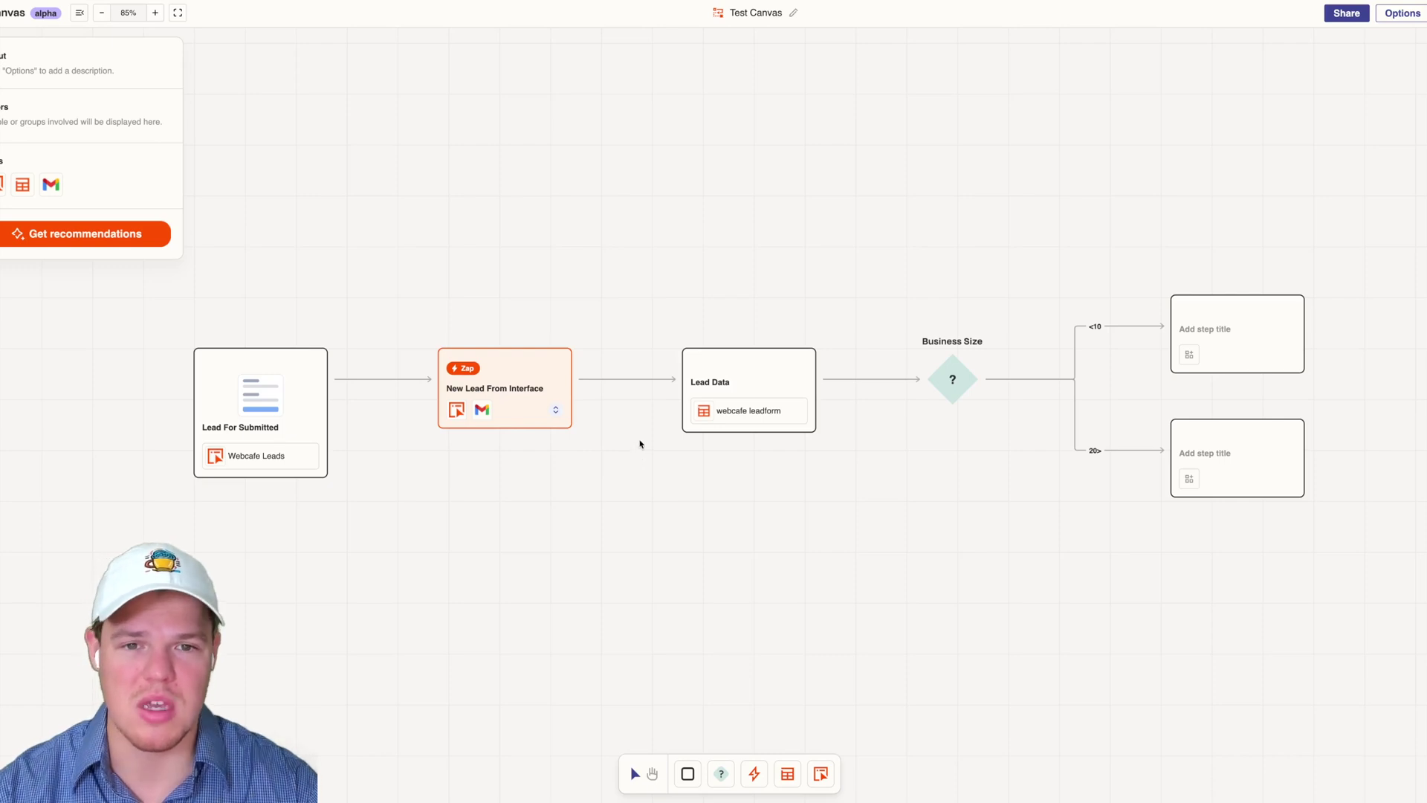
{"action": "scroll", "coordinate": [773, 182], "scroll_direction": "up", "scroll_amount": 3}
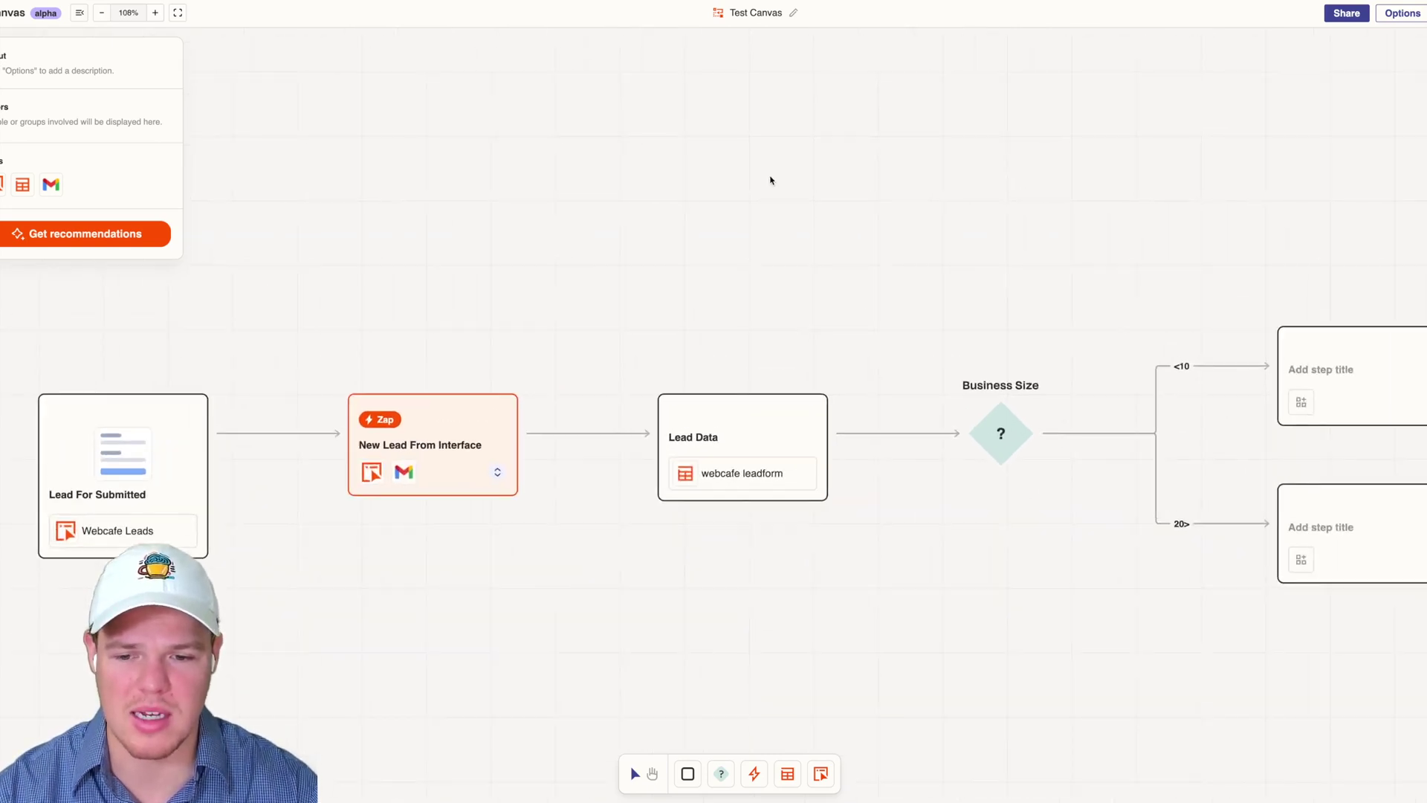
{"action": "scroll", "coordinate": [770, 179], "scroll_direction": "down", "scroll_amount": 5}
{"action": "scroll", "coordinate": [769, 180], "scroll_direction": "down", "scroll_amount": 2}
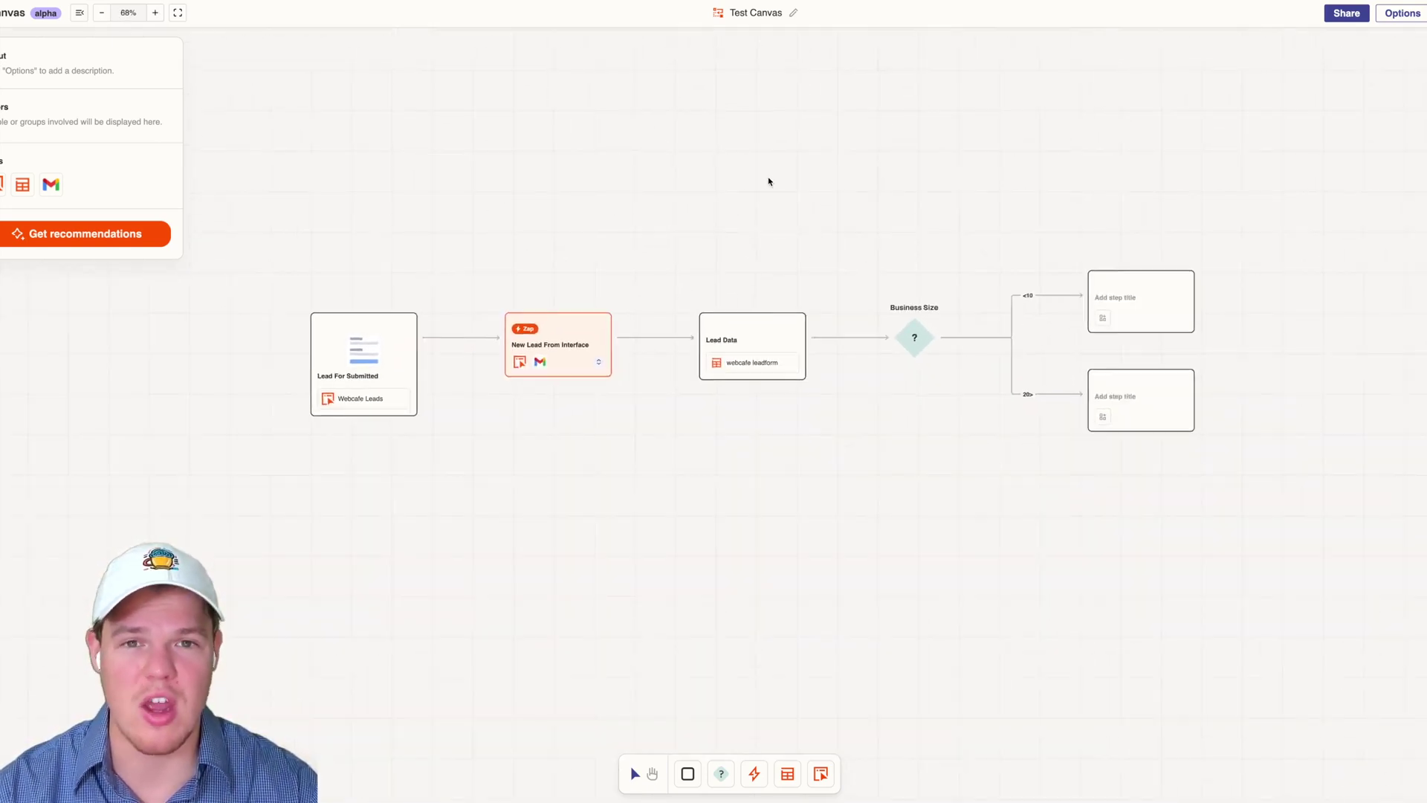
{"action": "scroll", "coordinate": [751, 233], "scroll_direction": "up", "scroll_amount": 2}
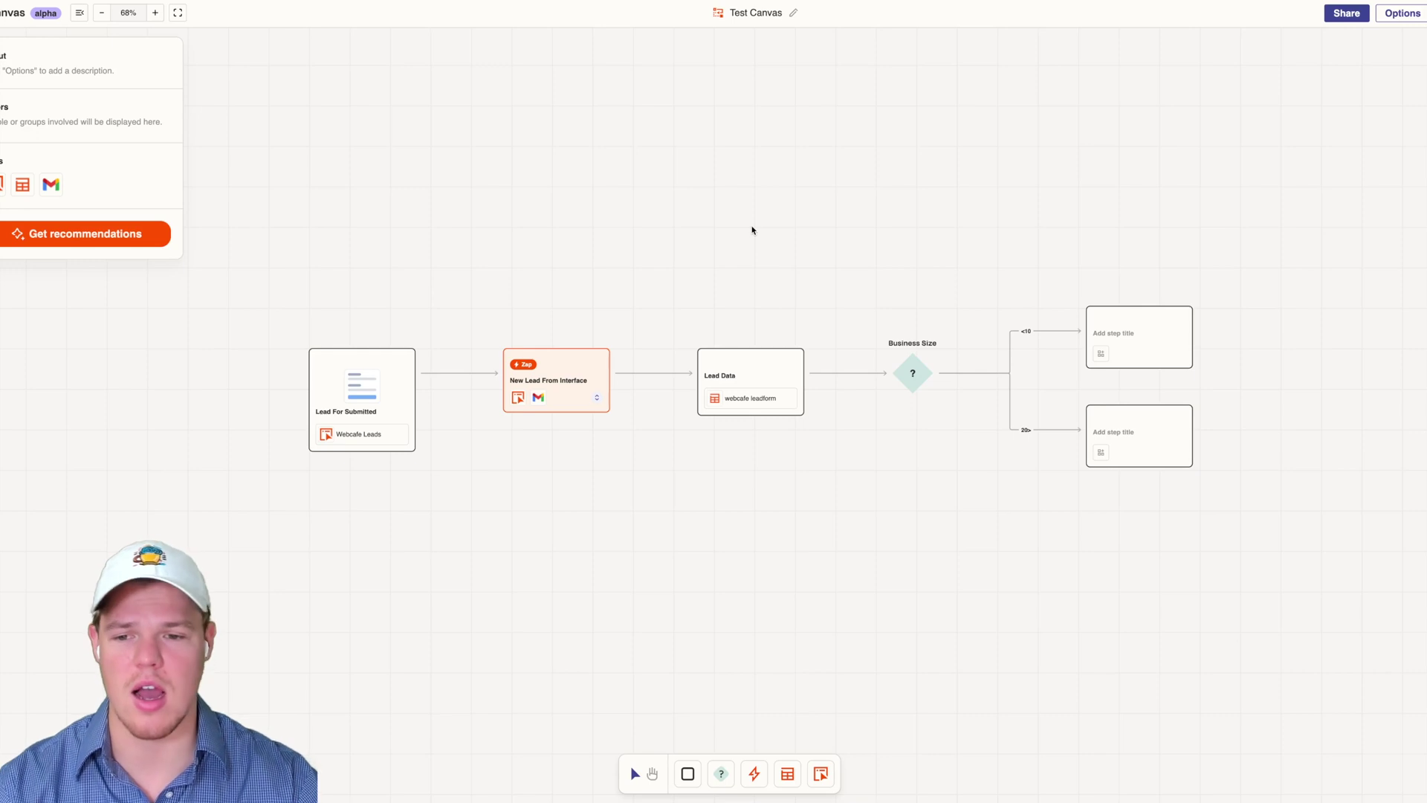
{"action": "scroll", "coordinate": [752, 230], "scroll_direction": "up", "scroll_amount": 5}
{"action": "scroll", "coordinate": [702, 265], "scroll_direction": "left", "scroll_amount": 4}
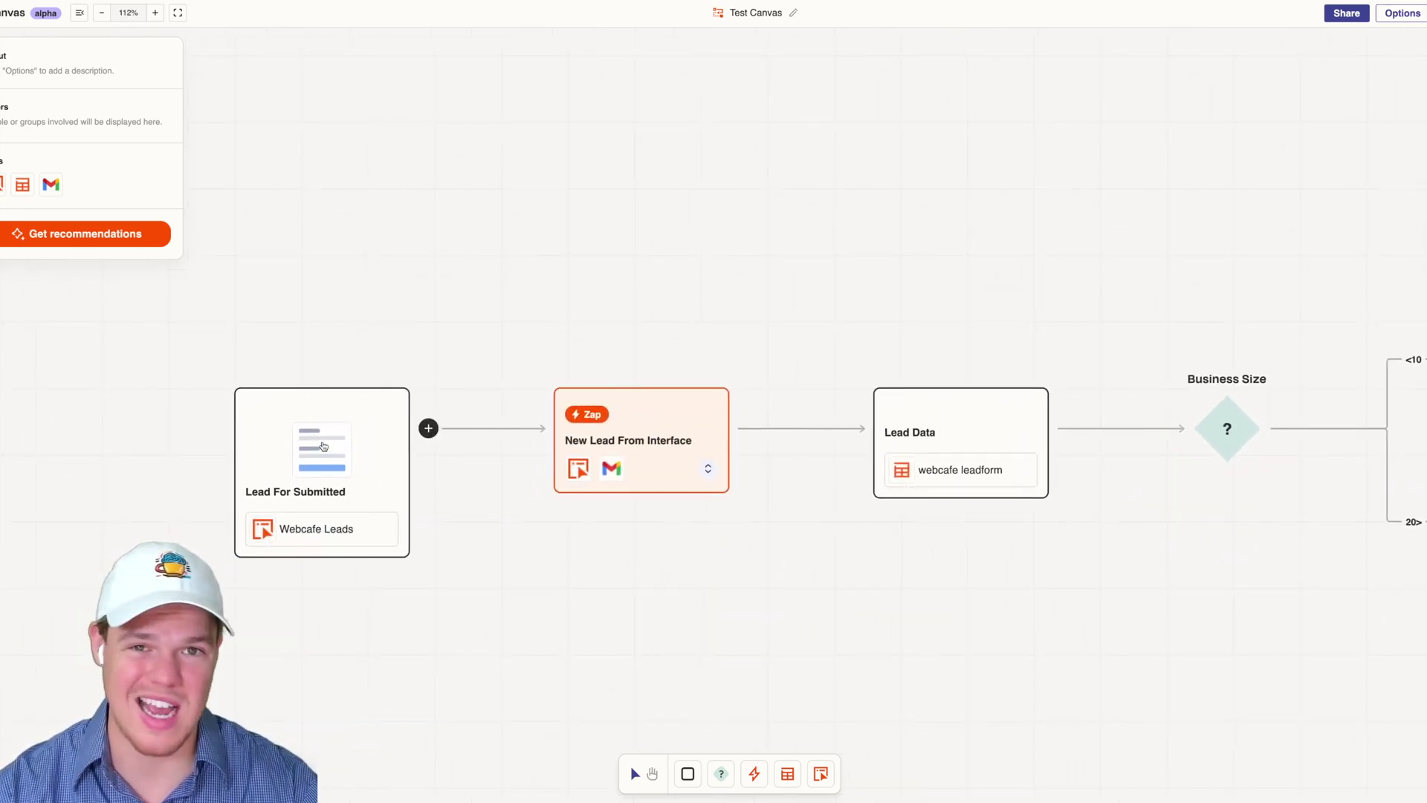
{"action": "scroll", "coordinate": [320, 449], "scroll_direction": "left", "scroll_amount": 2}
{"action": "scroll", "coordinate": [319, 450], "scroll_direction": "down", "scroll_amount": 2}
{"action": "scroll", "coordinate": [421, 438], "scroll_direction": "down", "scroll_amount": 6}
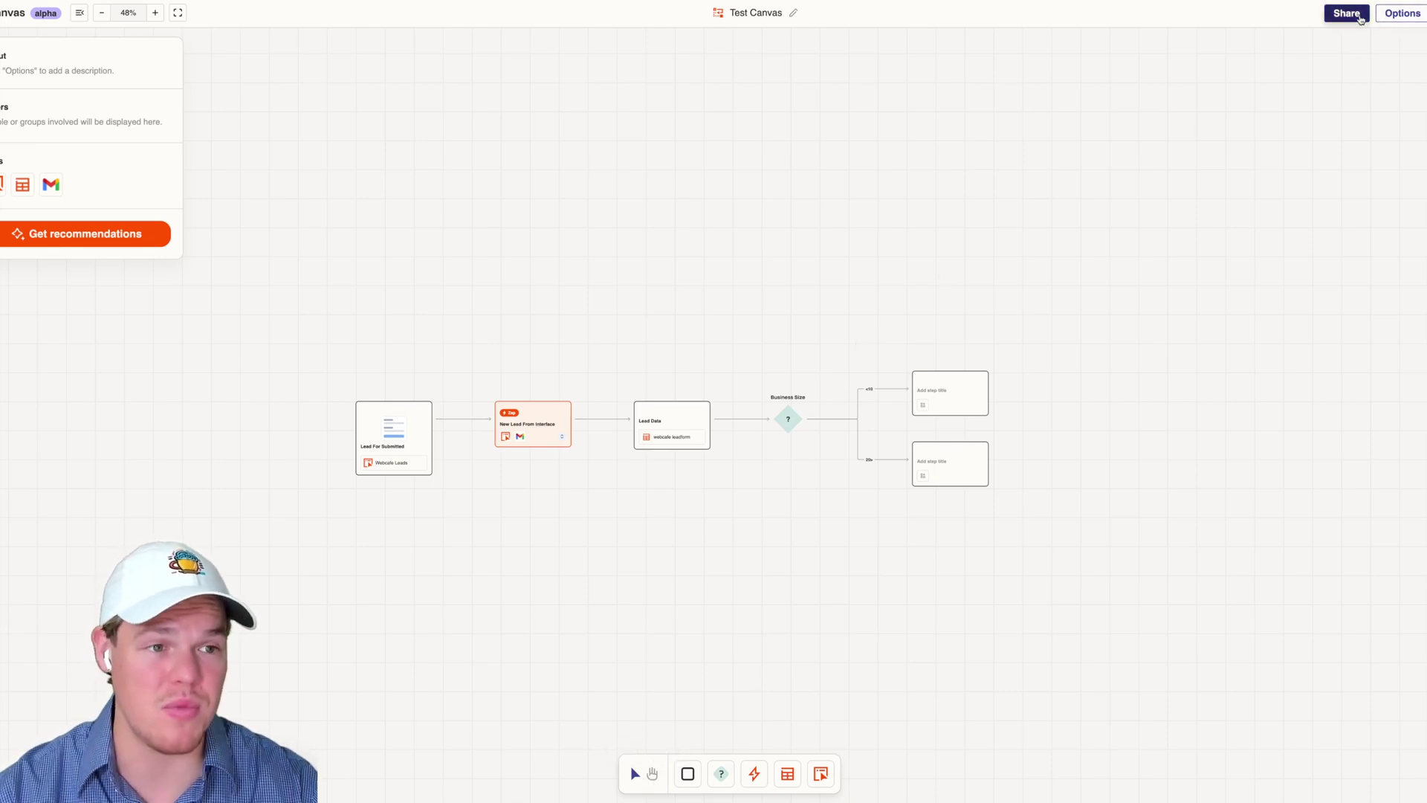
{"action": "left_click", "coordinate": [1346, 12]}
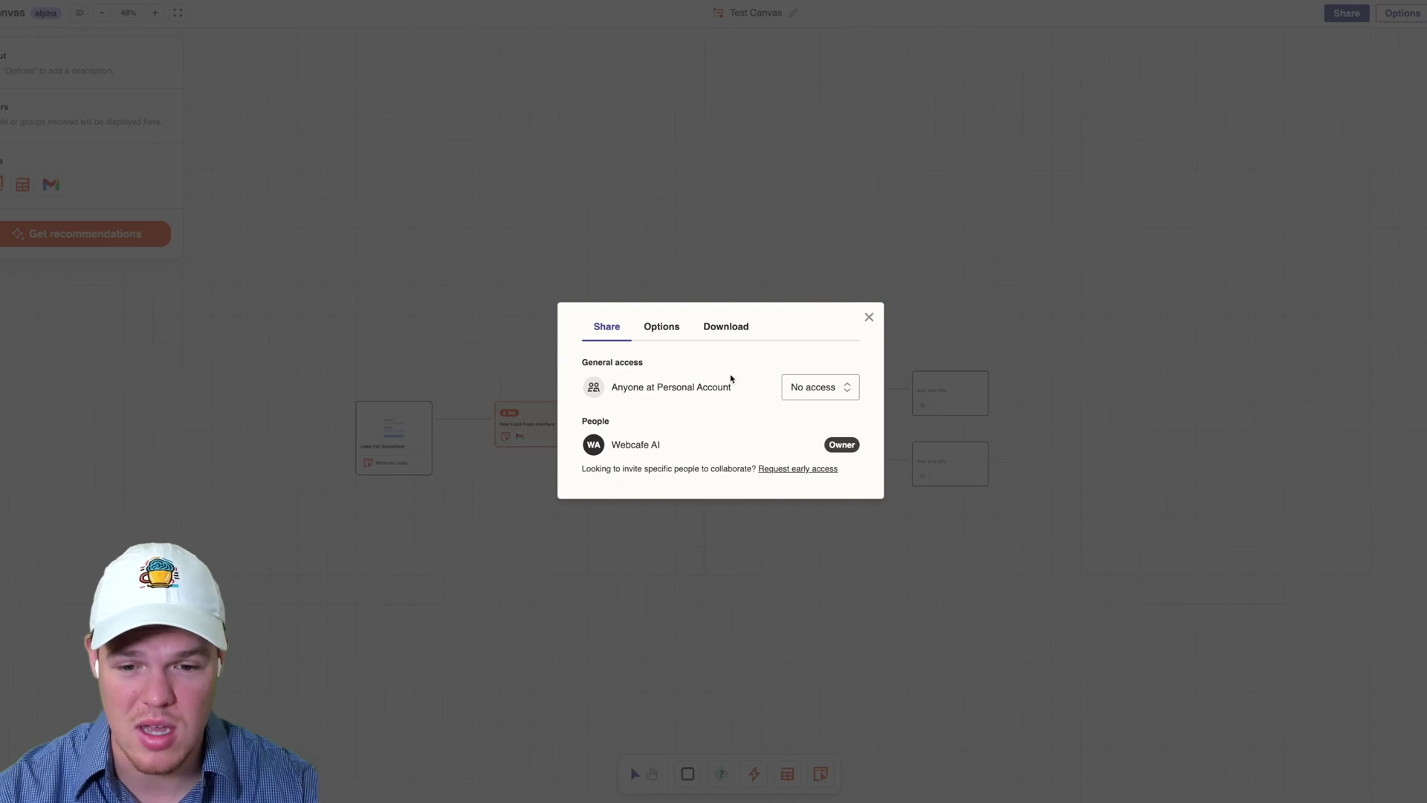
{"action": "left_click", "coordinate": [667, 333]}
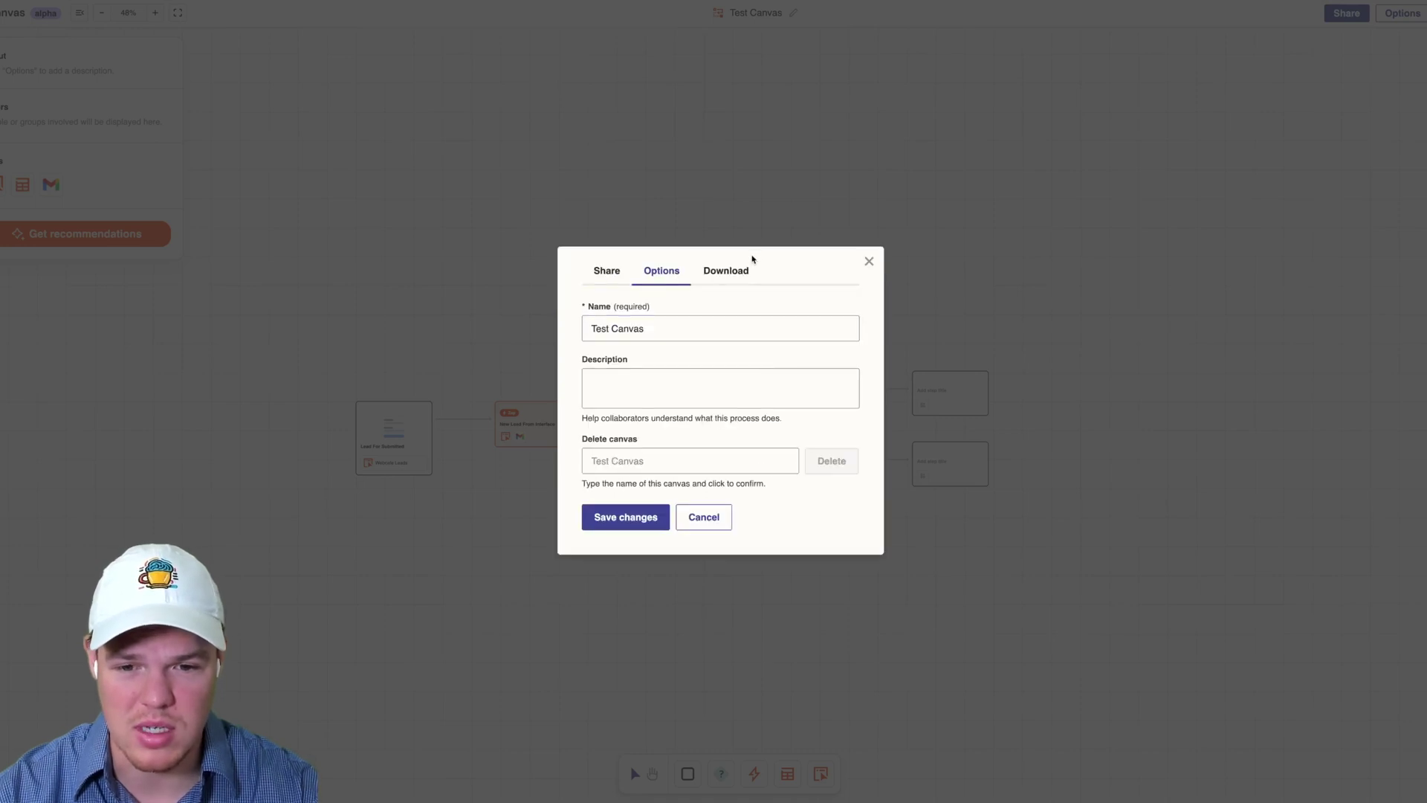
{"action": "left_click", "coordinate": [741, 270]}
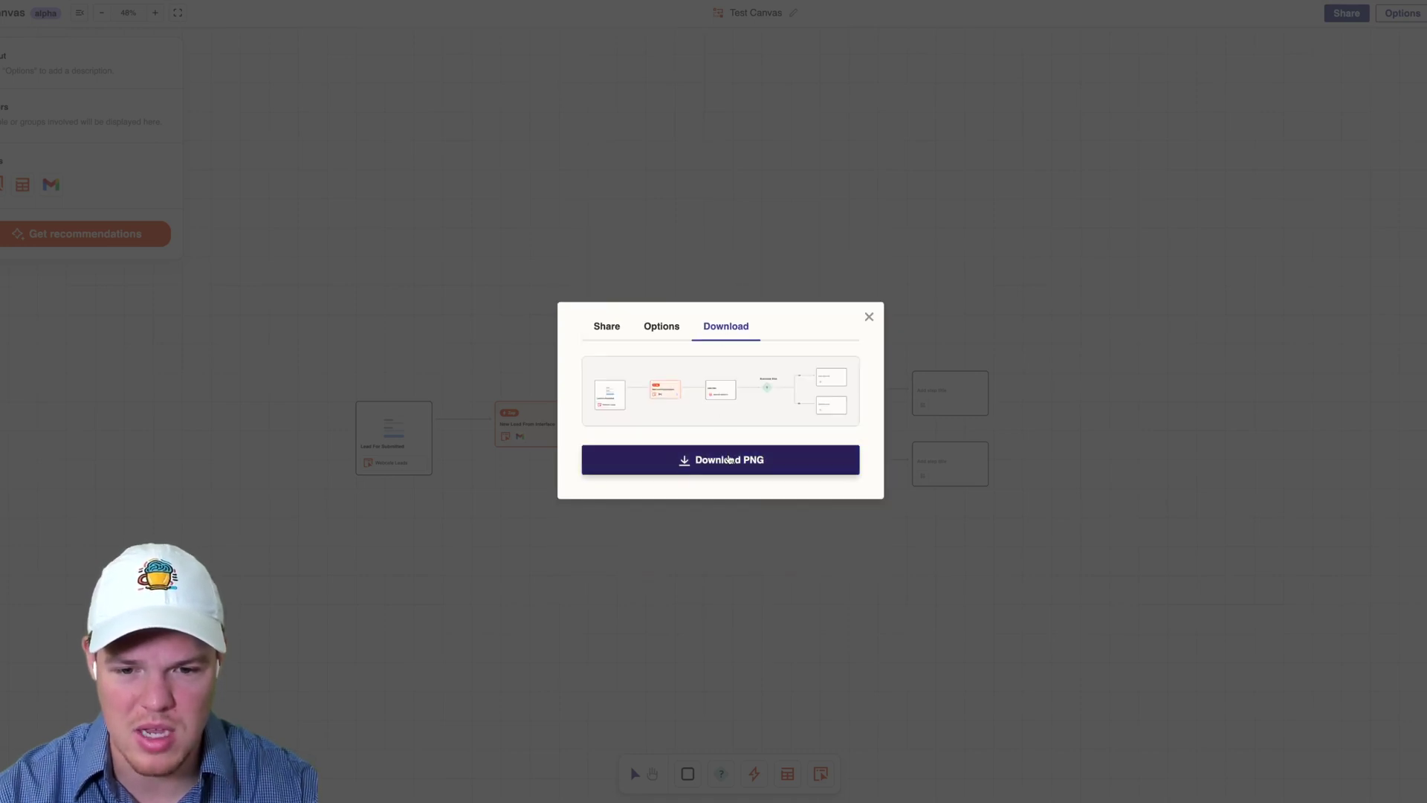
{"action": "left_click", "coordinate": [678, 336]}
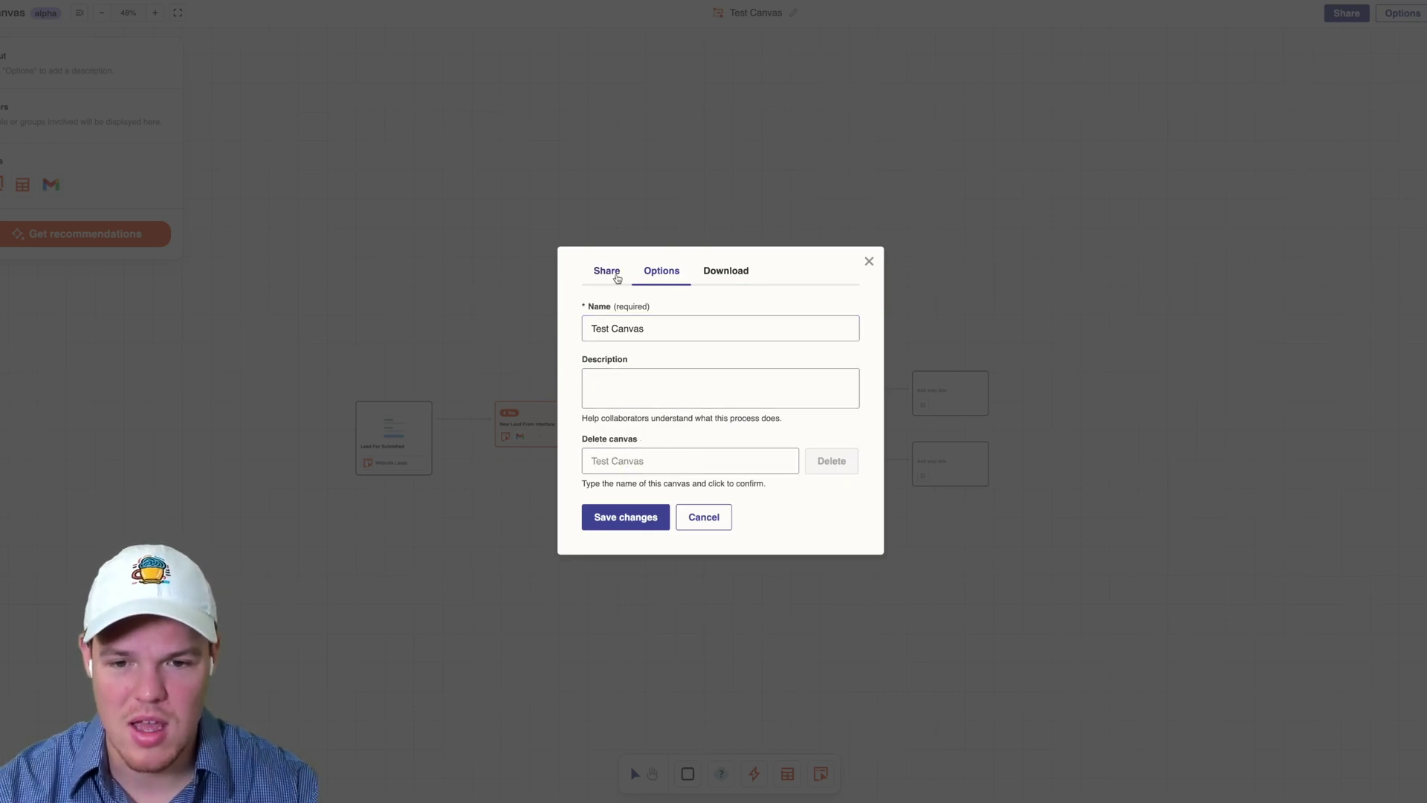
{"action": "left_click", "coordinate": [611, 274]}
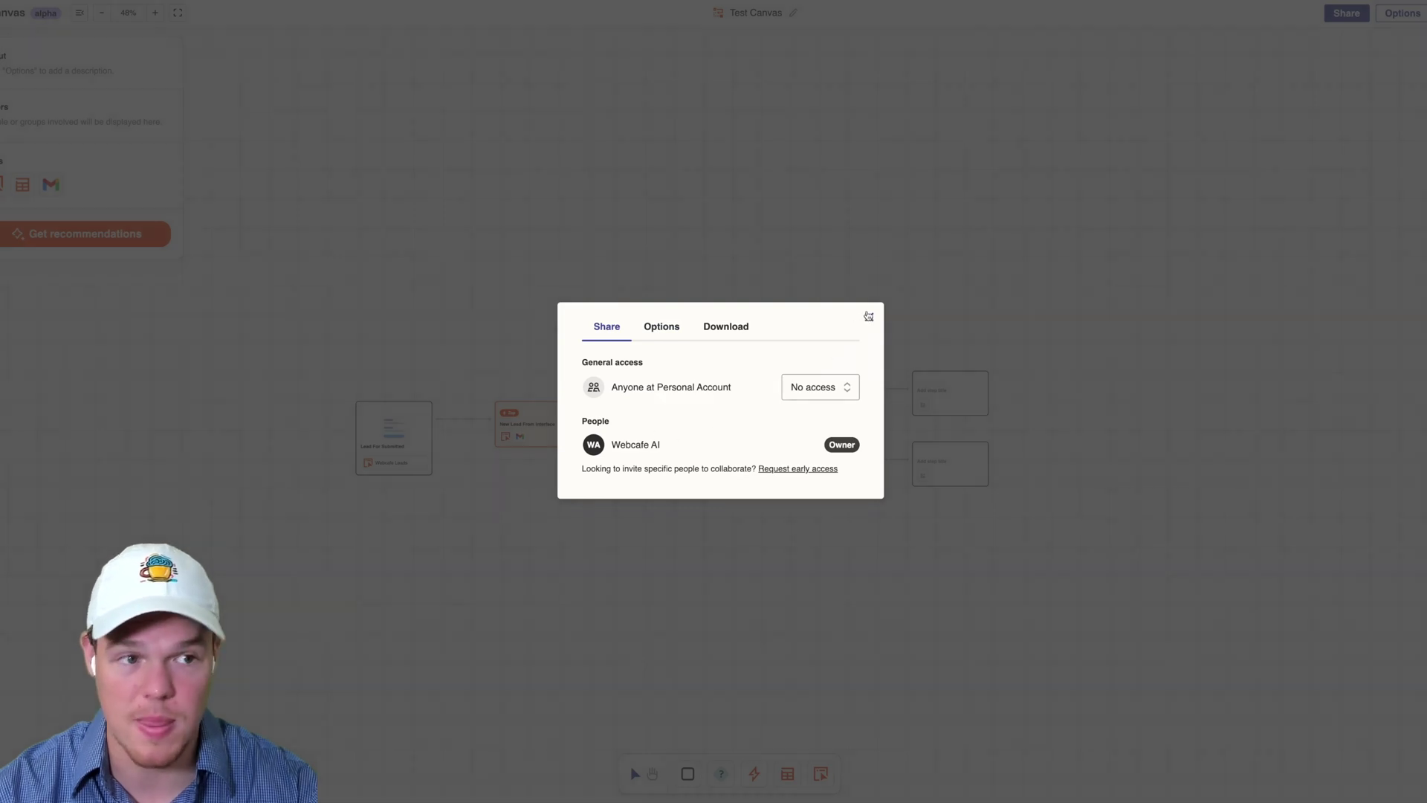
{"action": "left_click", "coordinate": [869, 317]}
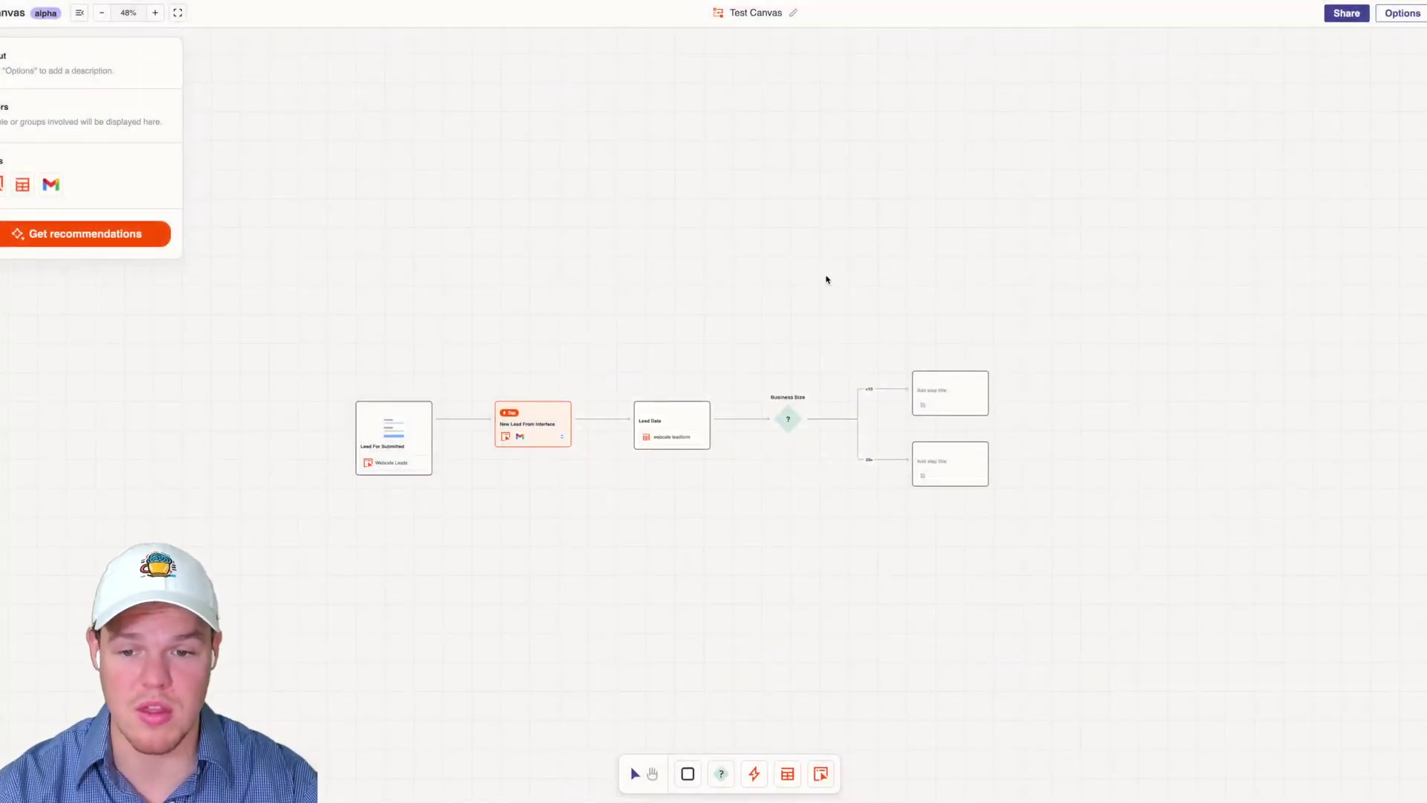
{"action": "scroll", "coordinate": [827, 280], "scroll_direction": "up", "scroll_amount": 3}
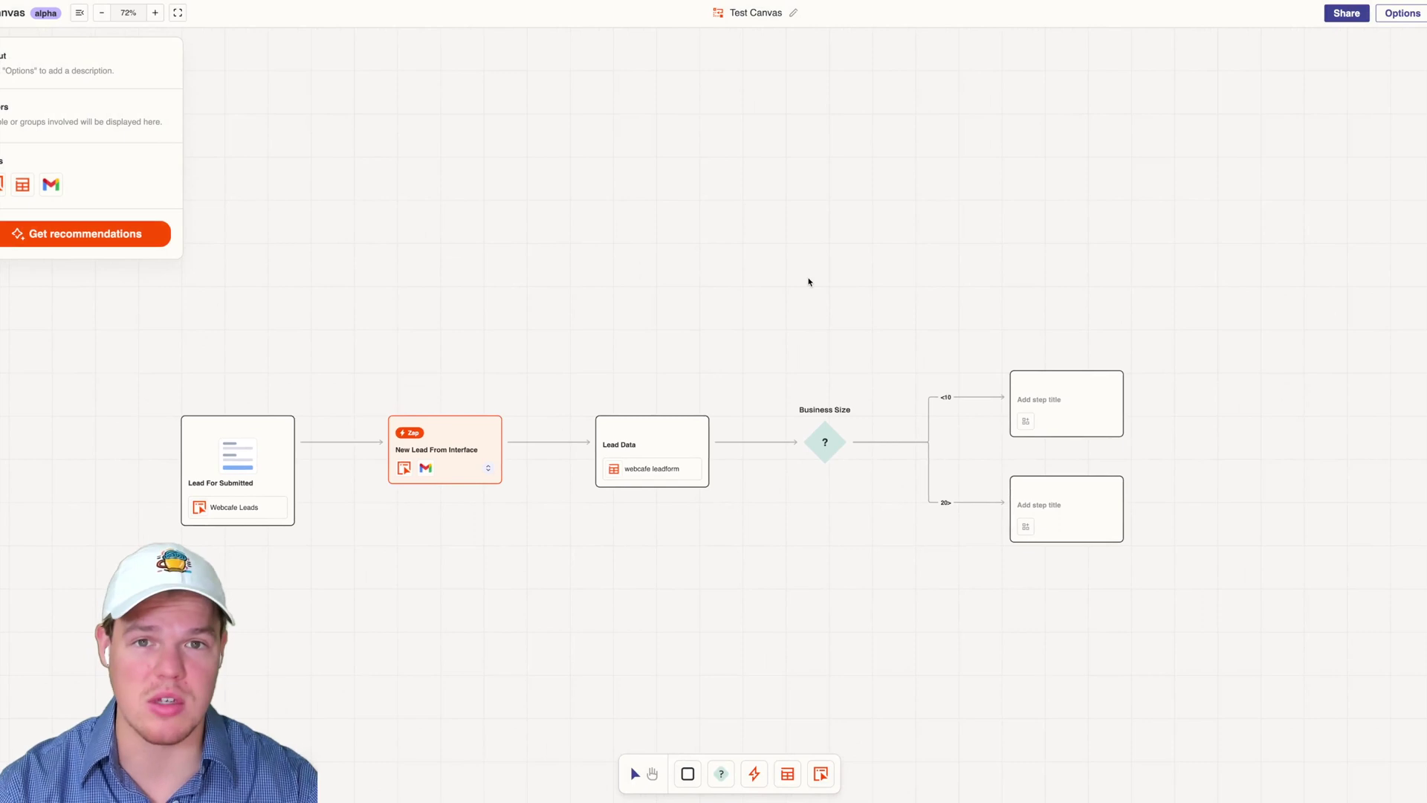
{"action": "scroll", "coordinate": [809, 282], "scroll_direction": "left", "scroll_amount": 2}
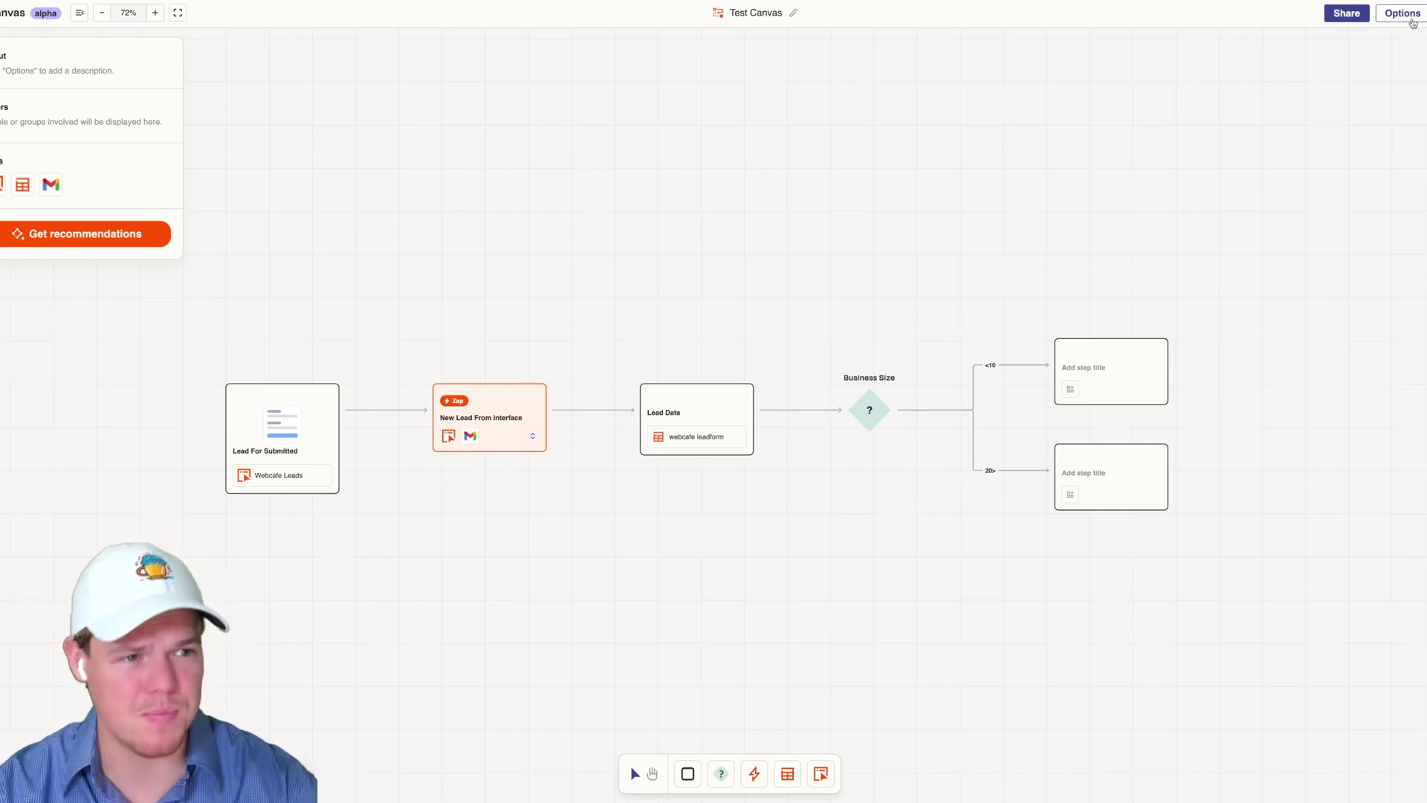
{"action": "left_click", "coordinate": [1402, 14]}
{"action": "left_click", "coordinate": [739, 278]}
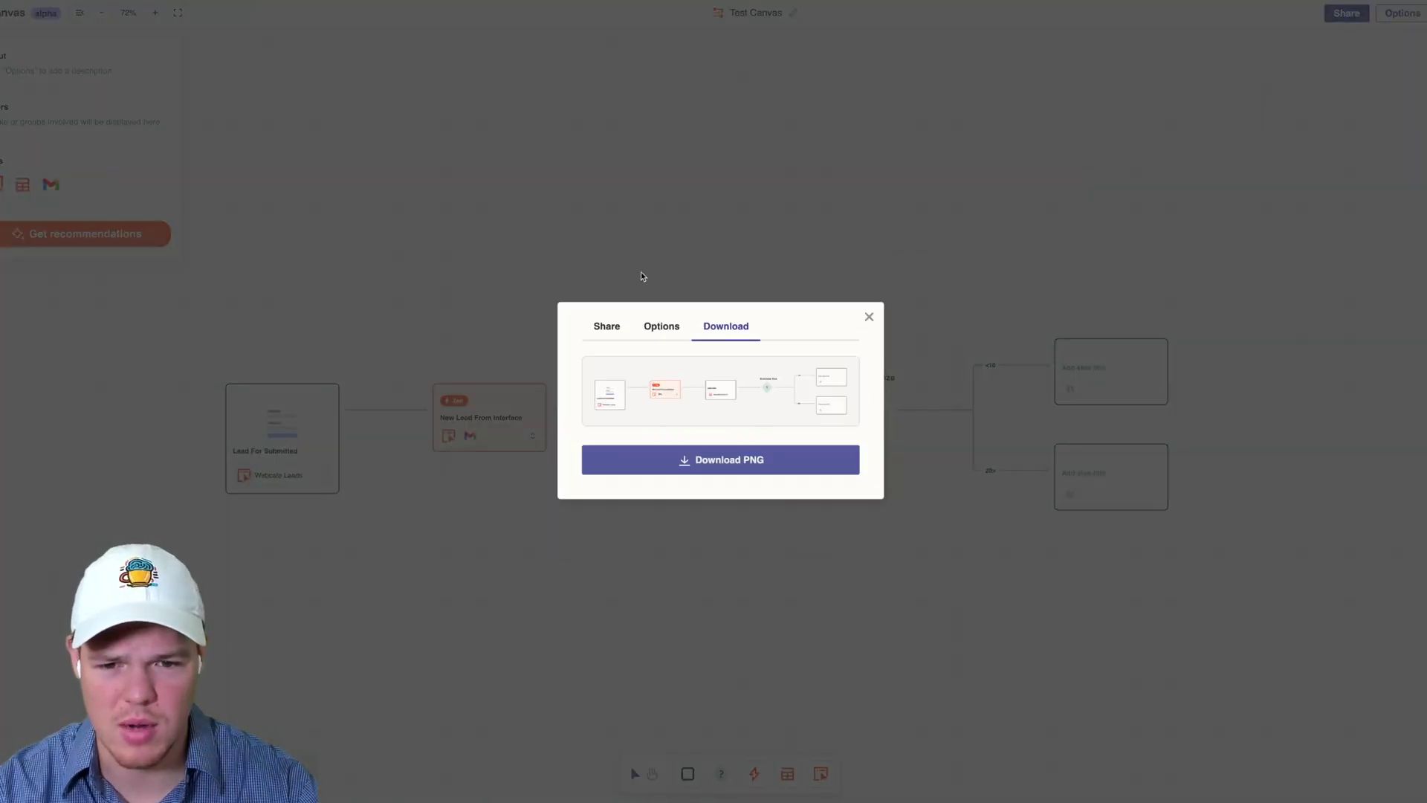
{"action": "left_click", "coordinate": [868, 315]}
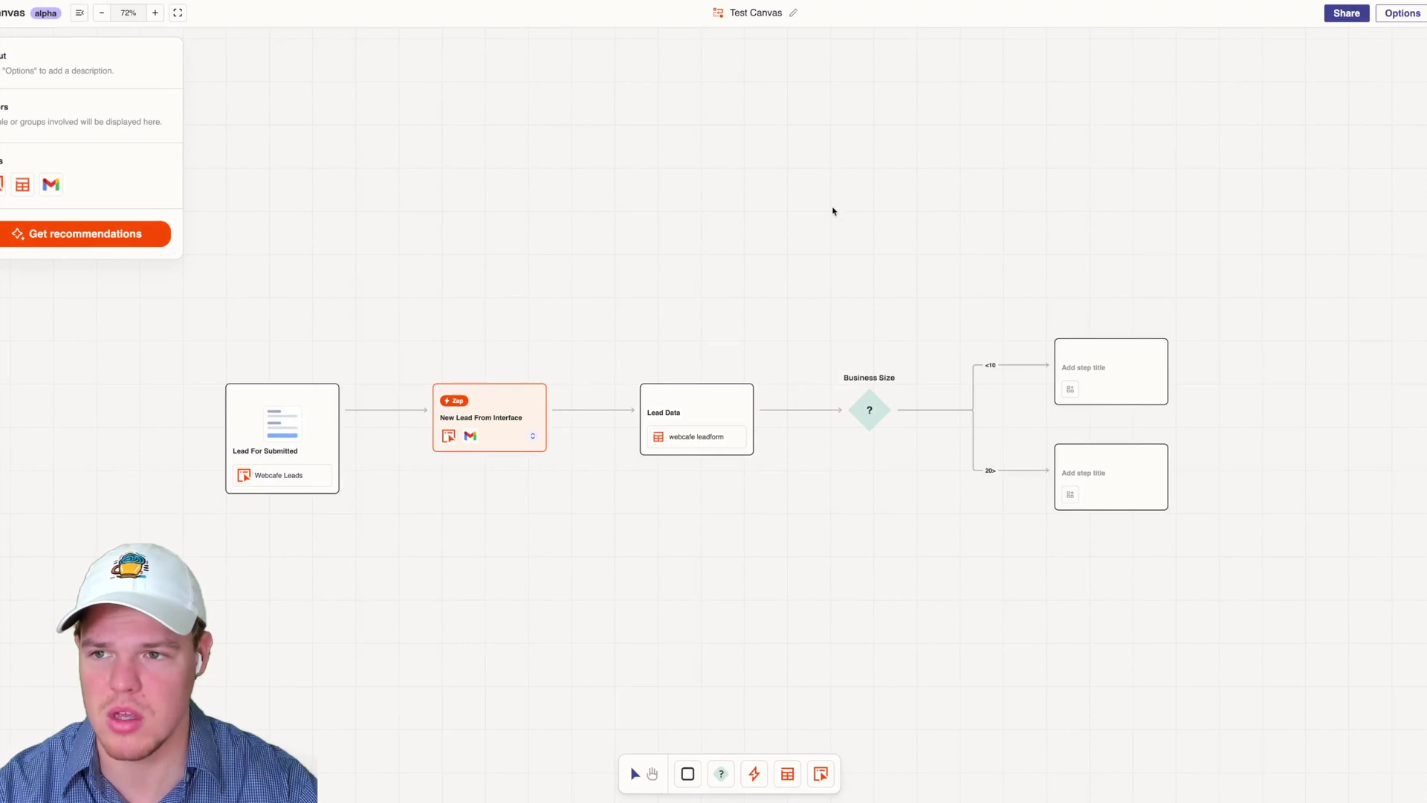
{"action": "scroll", "coordinate": [781, 234], "scroll_direction": "down", "scroll_amount": 1}
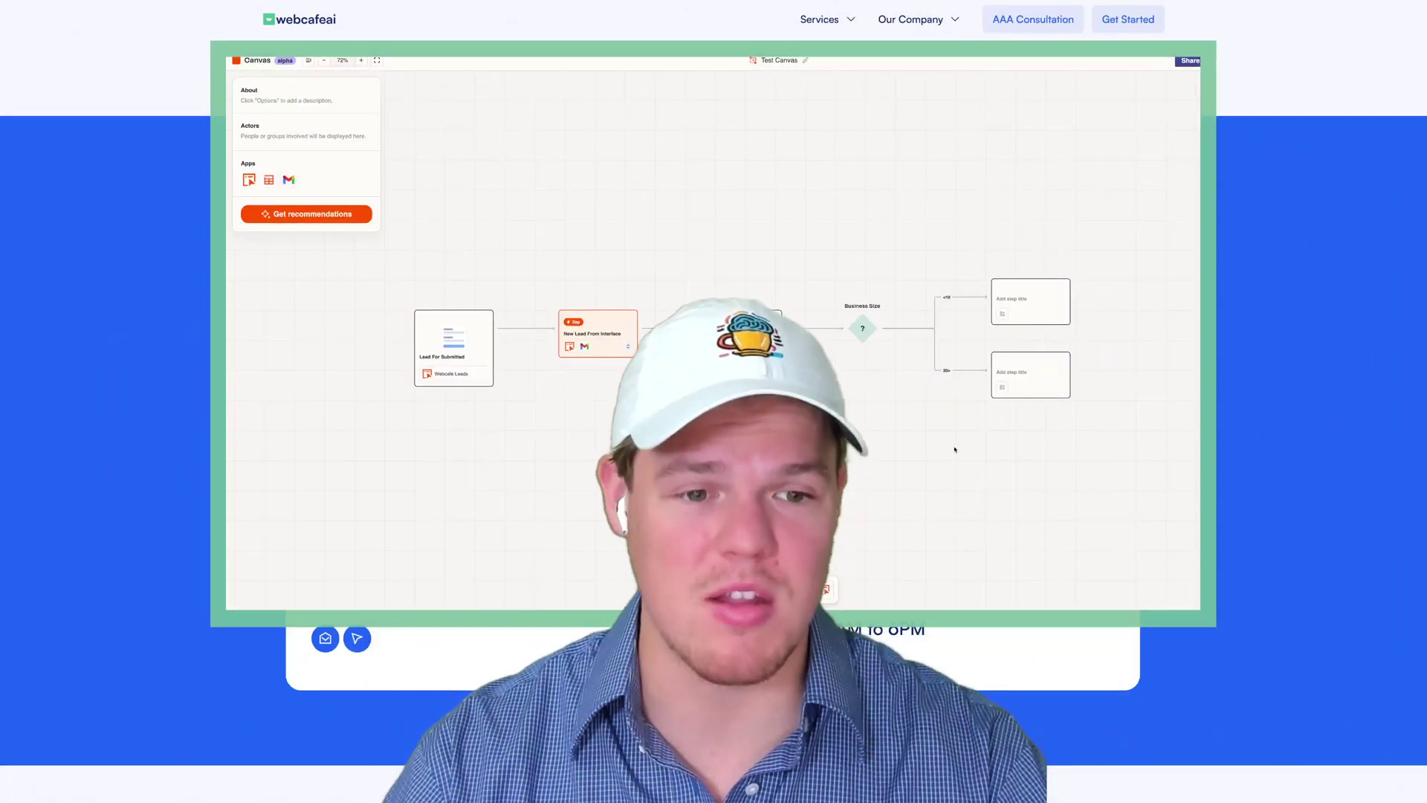
{"action": "scroll", "coordinate": [897, 359], "scroll_direction": "down", "scroll_amount": 5}
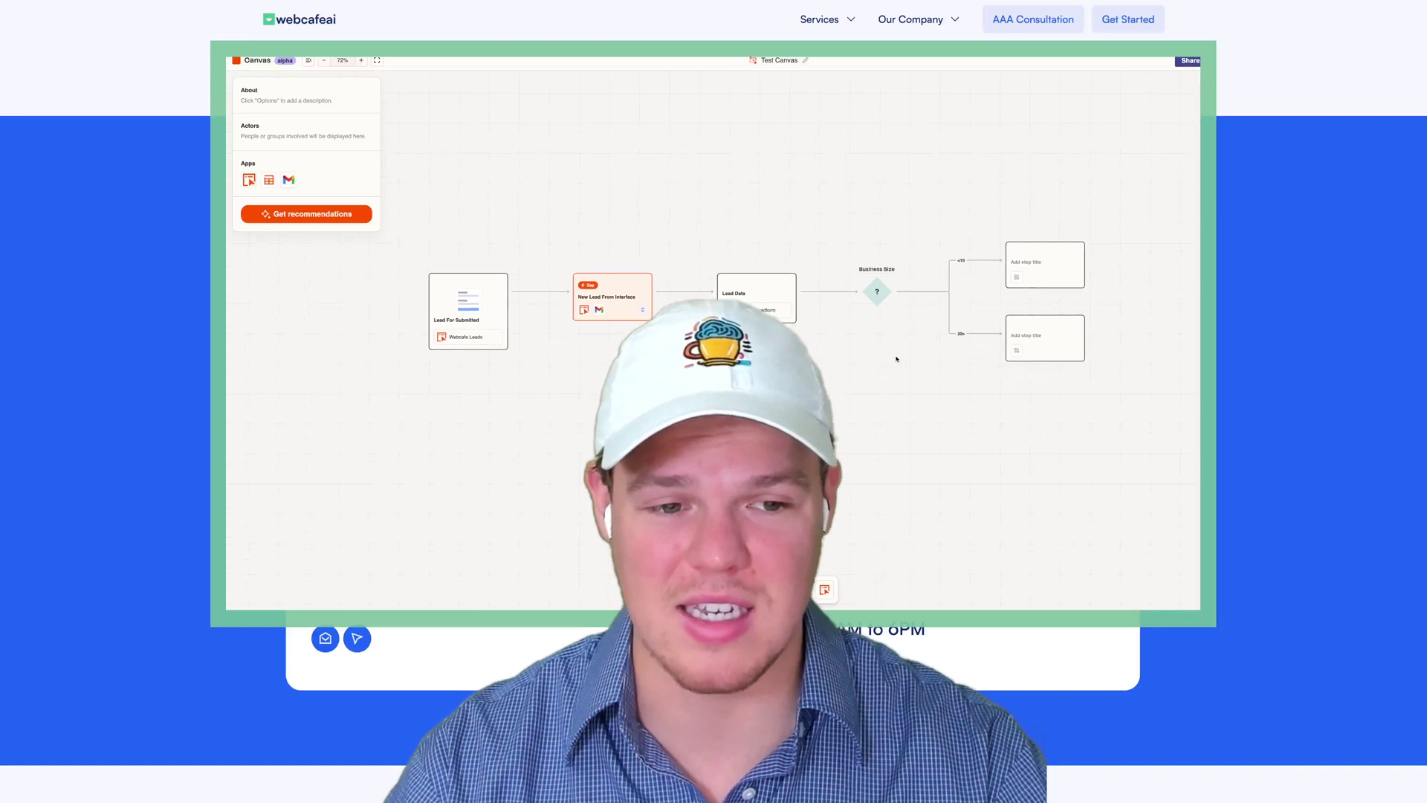
{"action": "scroll", "coordinate": [896, 359], "scroll_direction": "down", "scroll_amount": 1}
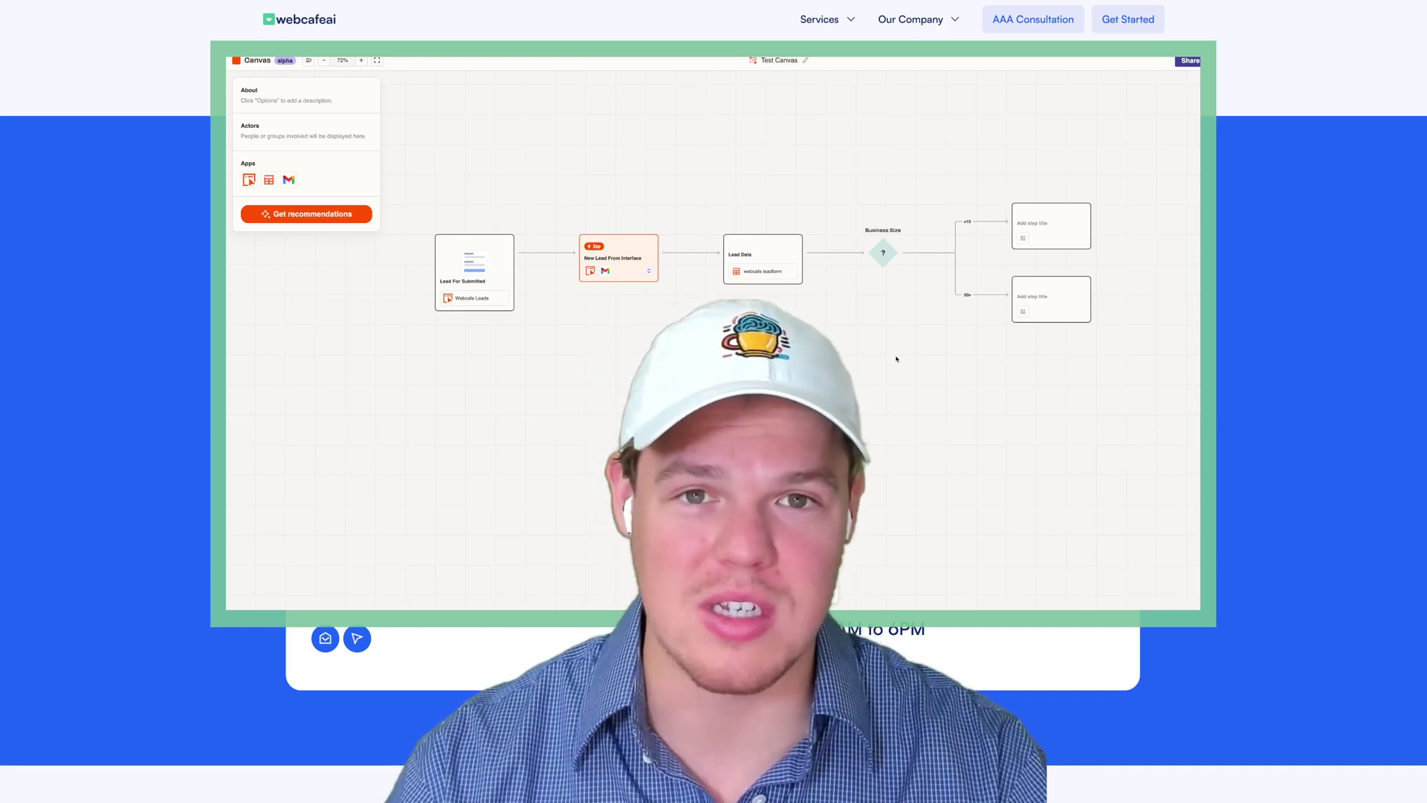
{"action": "scroll", "coordinate": [897, 359], "scroll_direction": "left", "scroll_amount": 1}
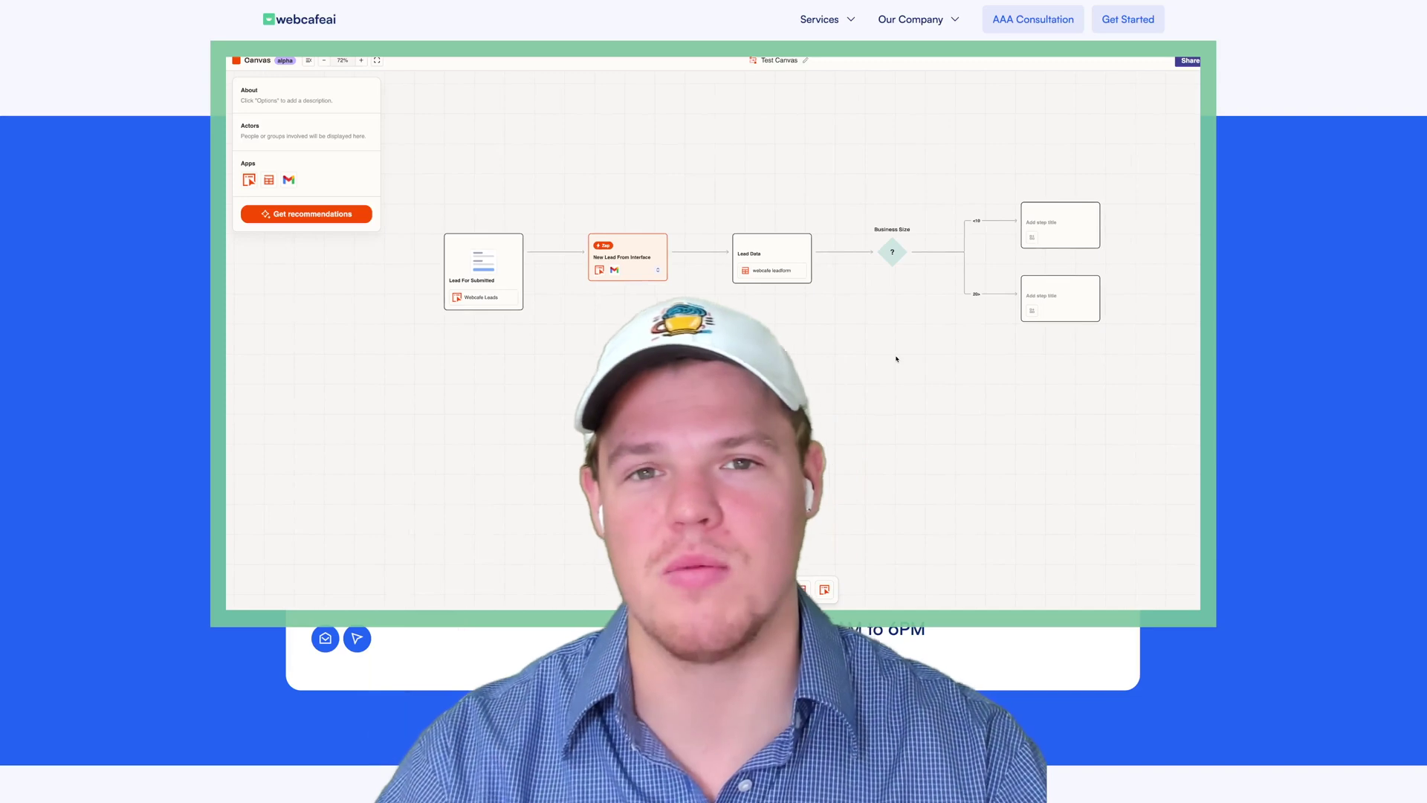